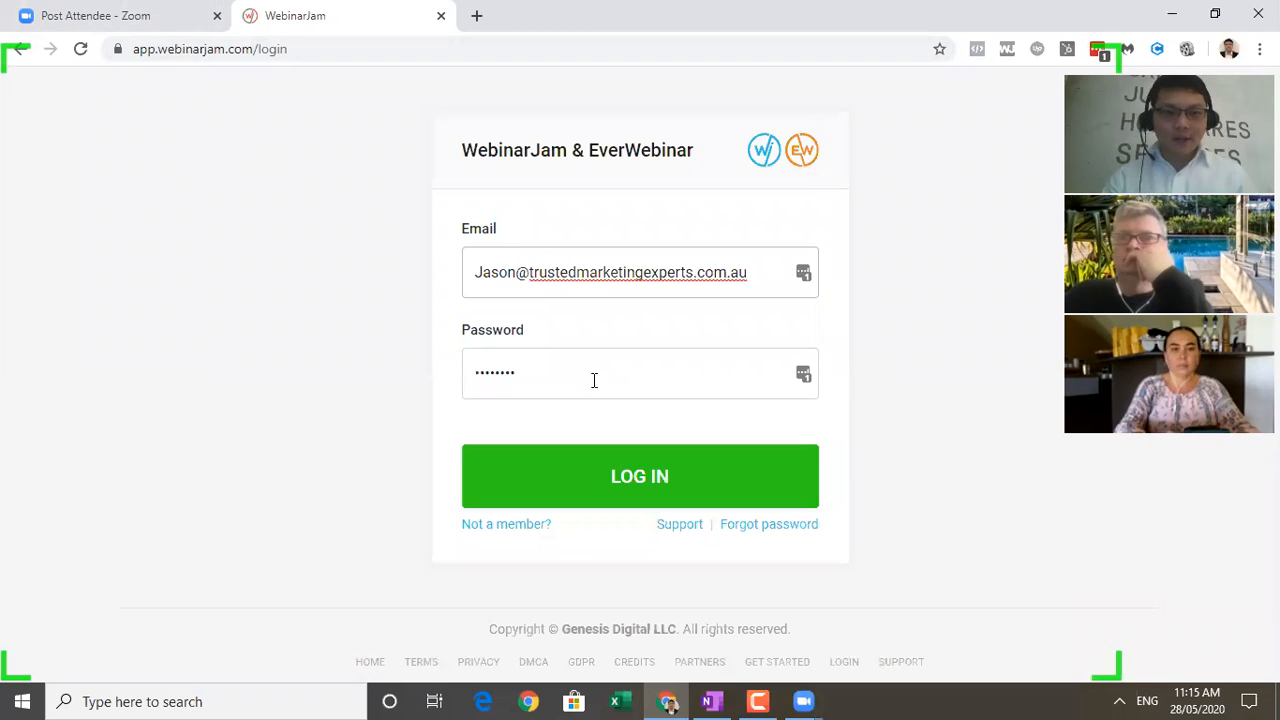
# Log in to the account with the filled-in credentials and access EverWebinar.
pyautogui.click(634, 477)
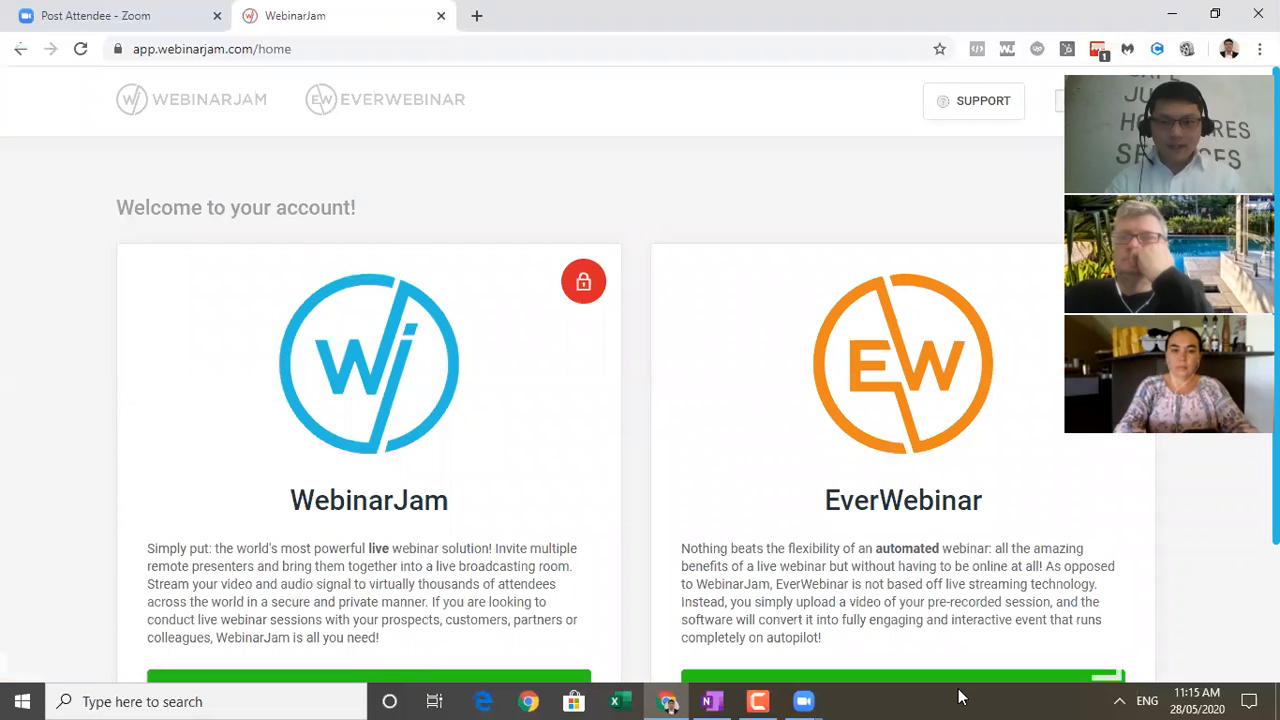
pyautogui.scroll(-1, 640, 400)
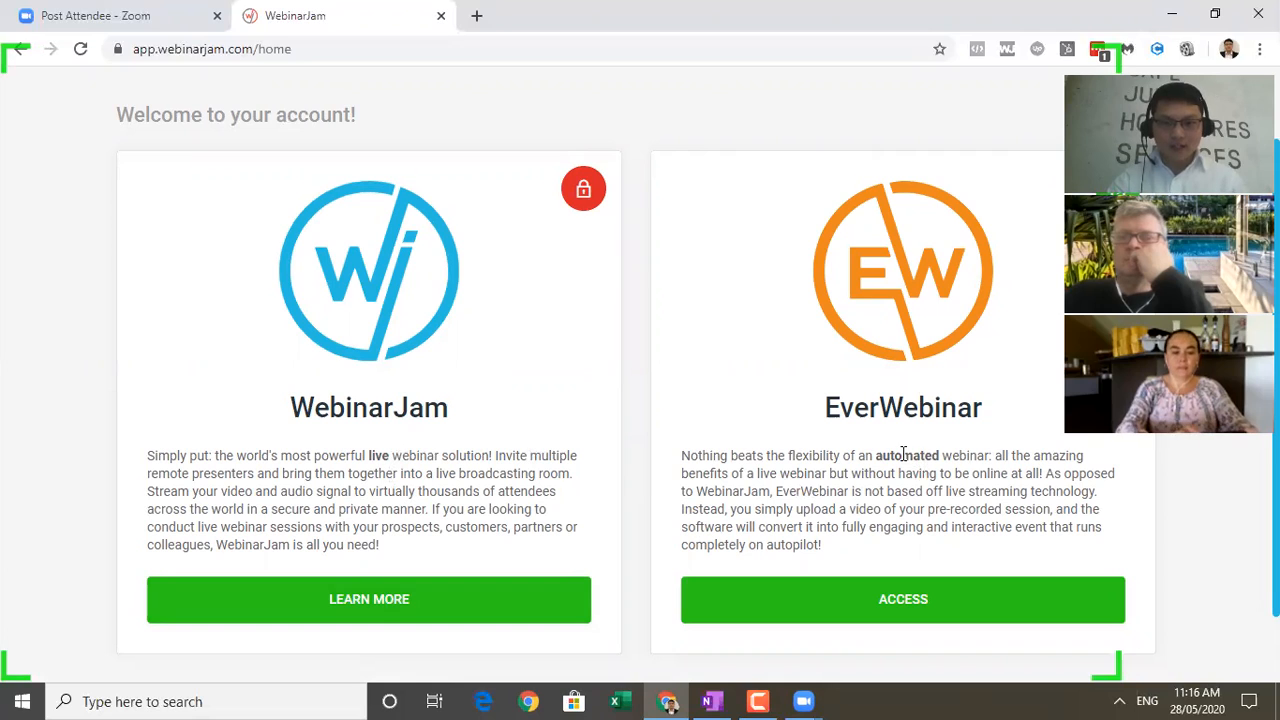
pyautogui.click(891, 578)
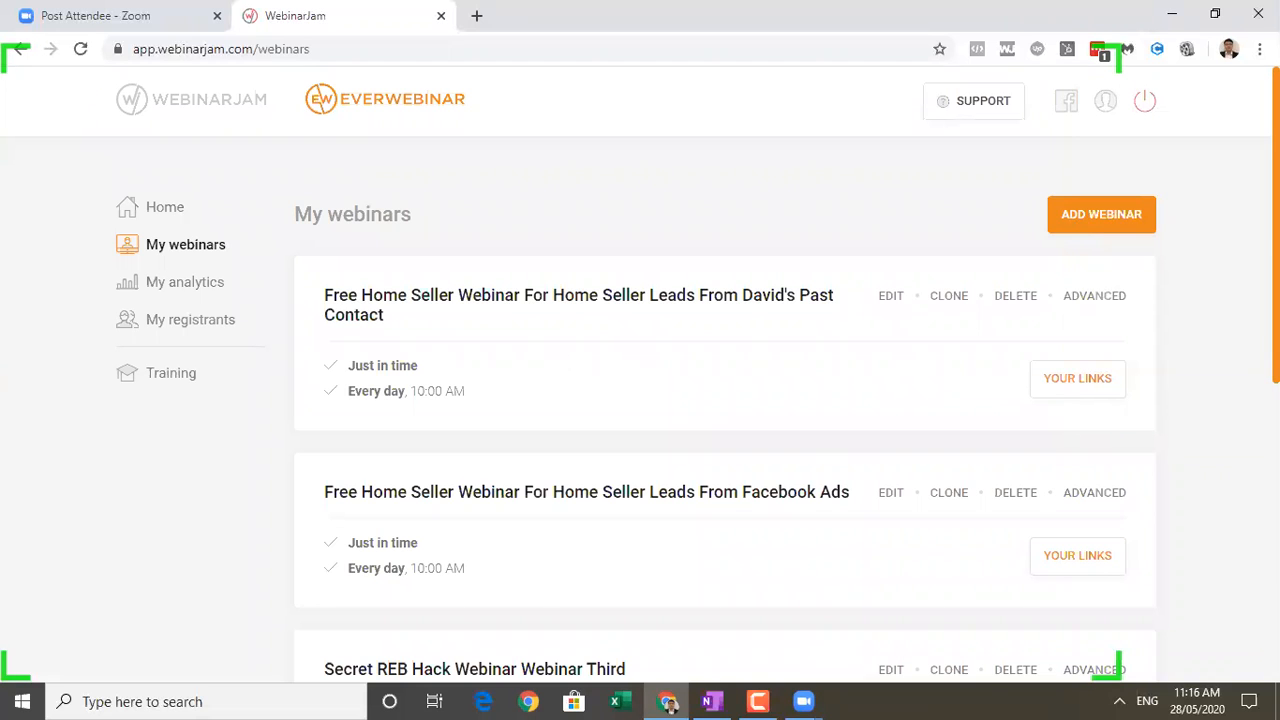
# Open Secret REB Hack Webinar Webinar Third for editing and review its source video settings, including video URL and duration.
pyautogui.scroll(-3, 725, 400)
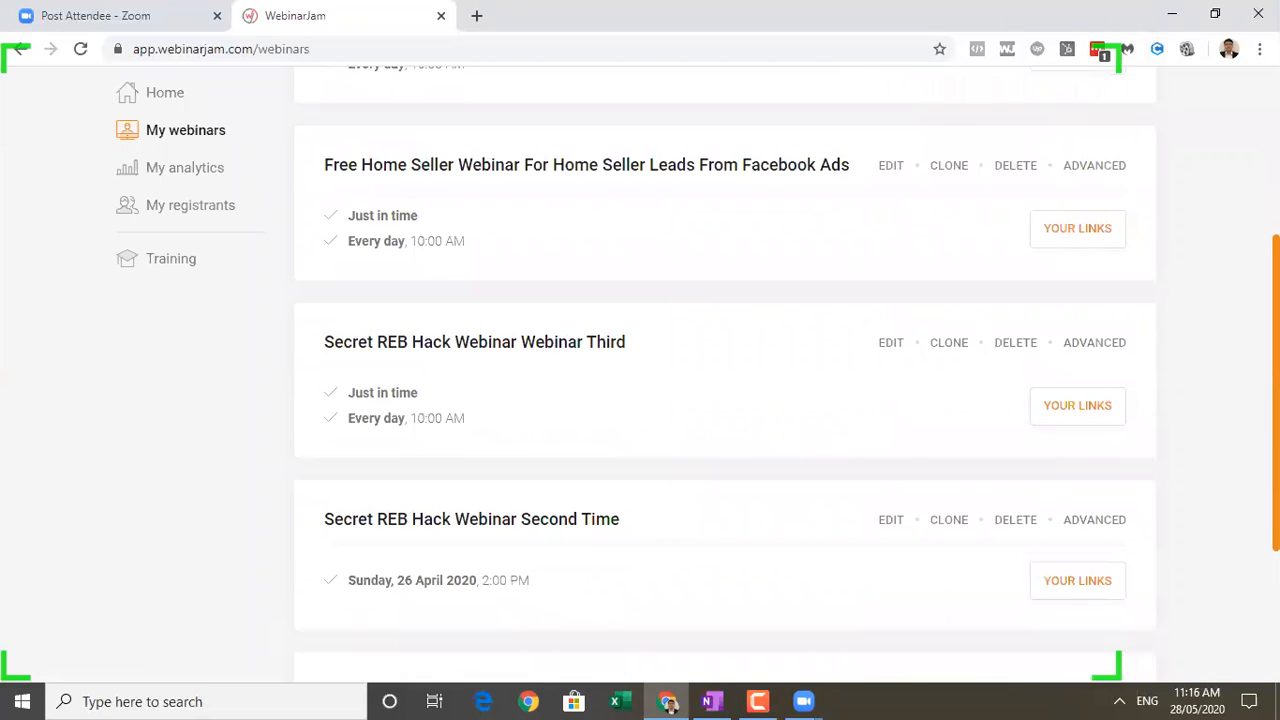
pyautogui.click(887, 345)
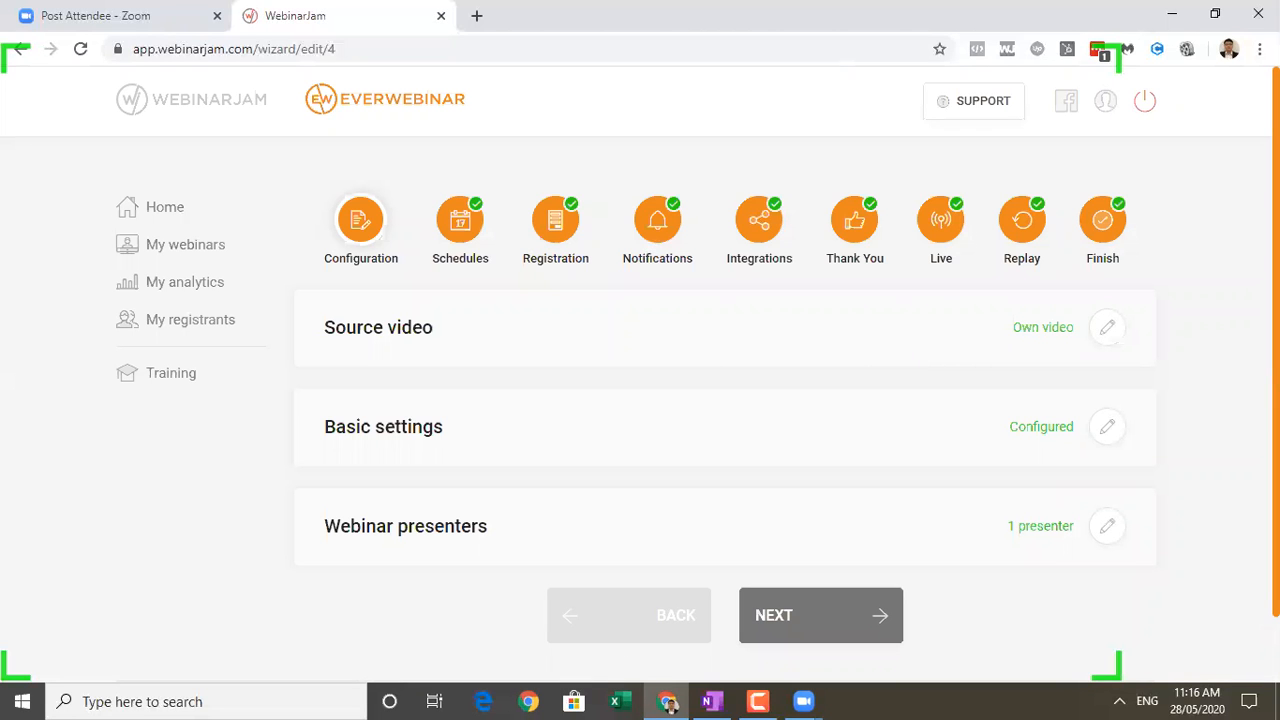
pyautogui.click(1110, 334)
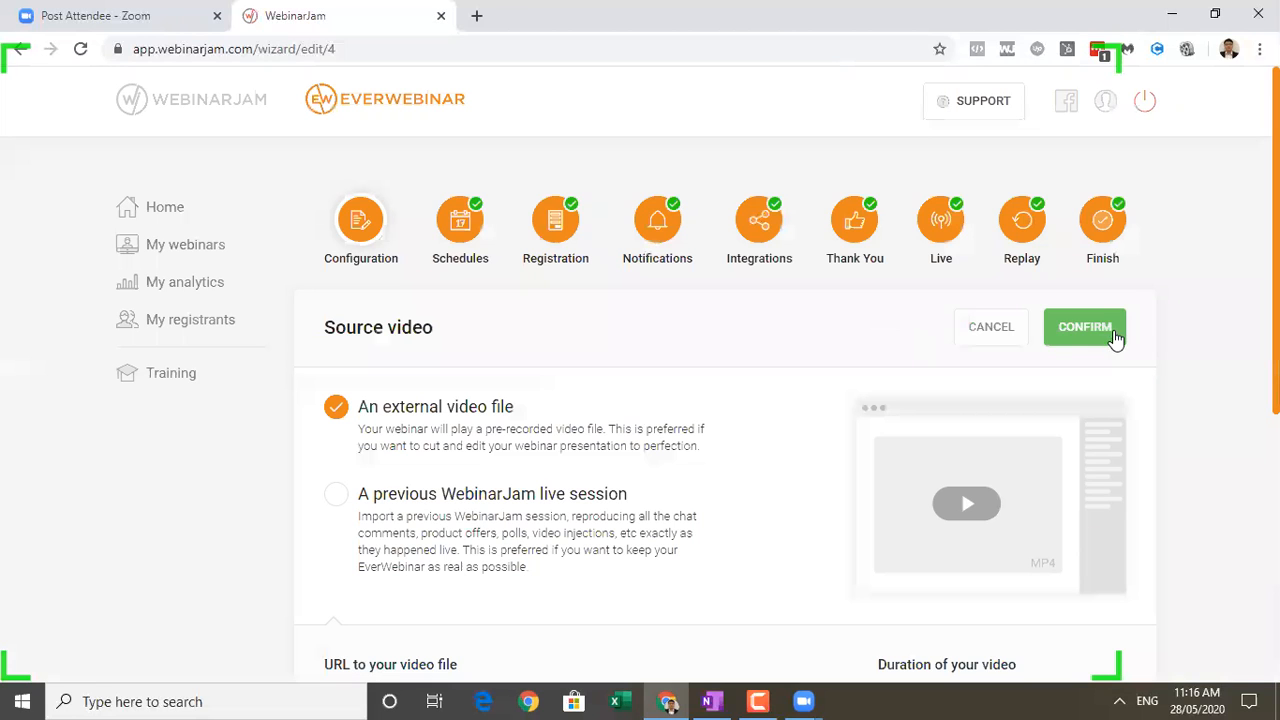
pyautogui.scroll(-3, 725, 400)
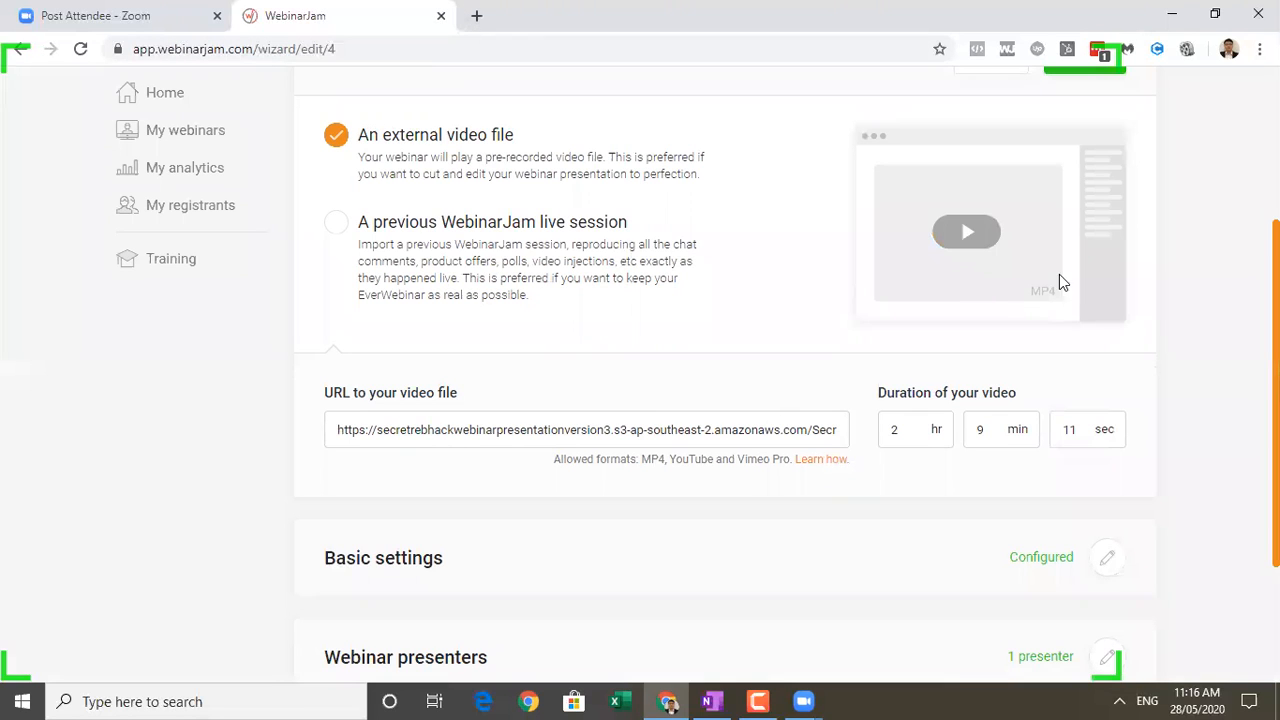
pyautogui.scroll(-2, 725, 400)
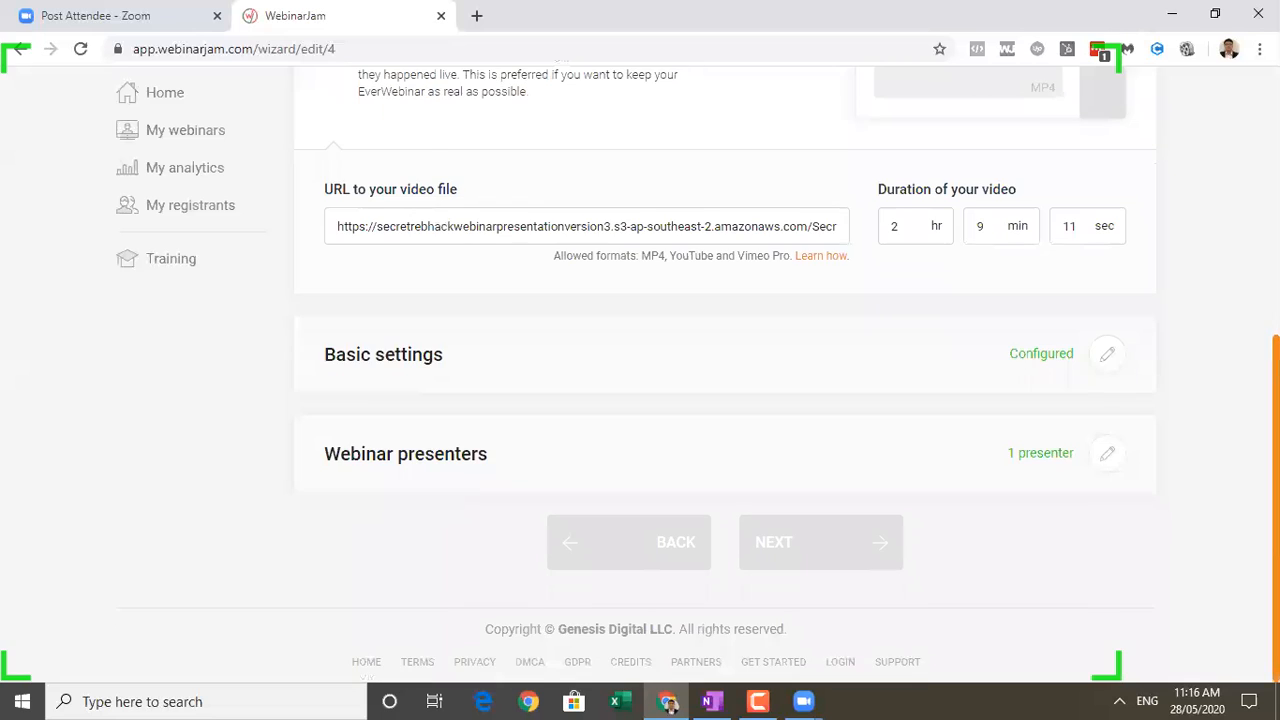
pyautogui.scroll(2, 725, 400)
pyautogui.scroll(1, 770, 207)
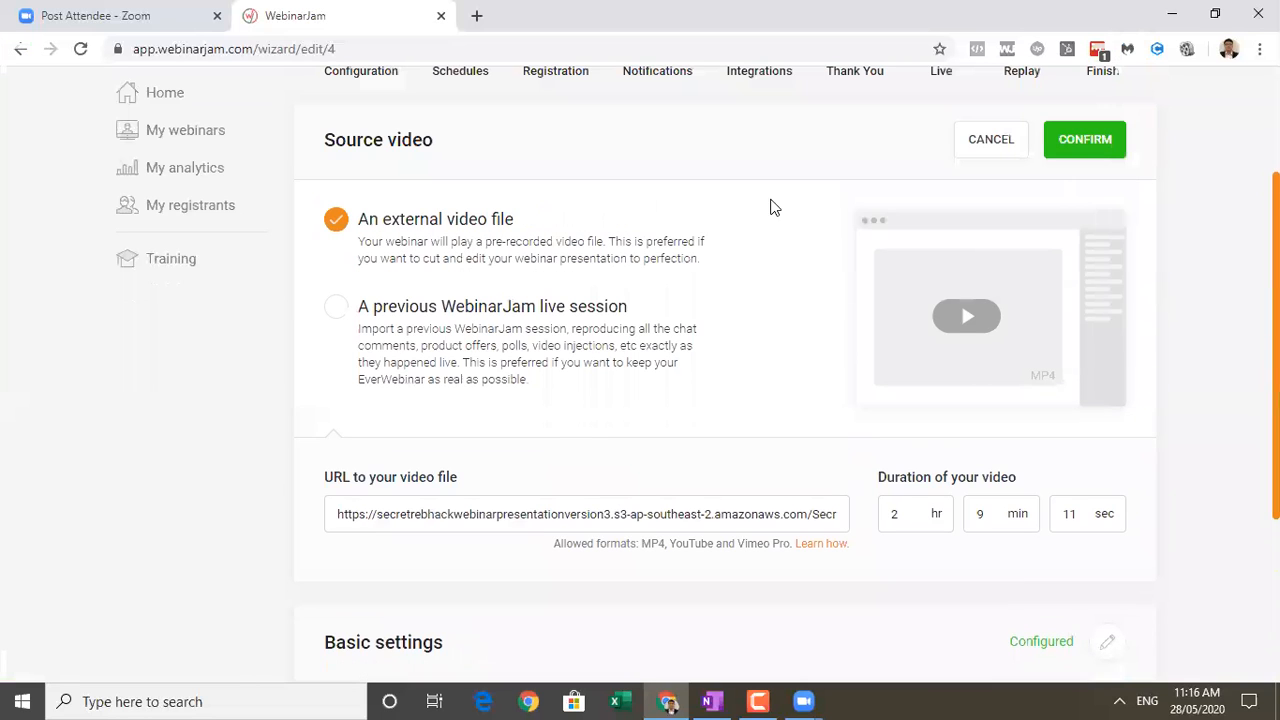
# Open YouTube in a new browser tab, open the recommended Steve Wozniak video about Steve Jobs and Apple, and pause it.
pyautogui.click(477, 15)
pyautogui.write('youtube')
pyautogui.press('Return')
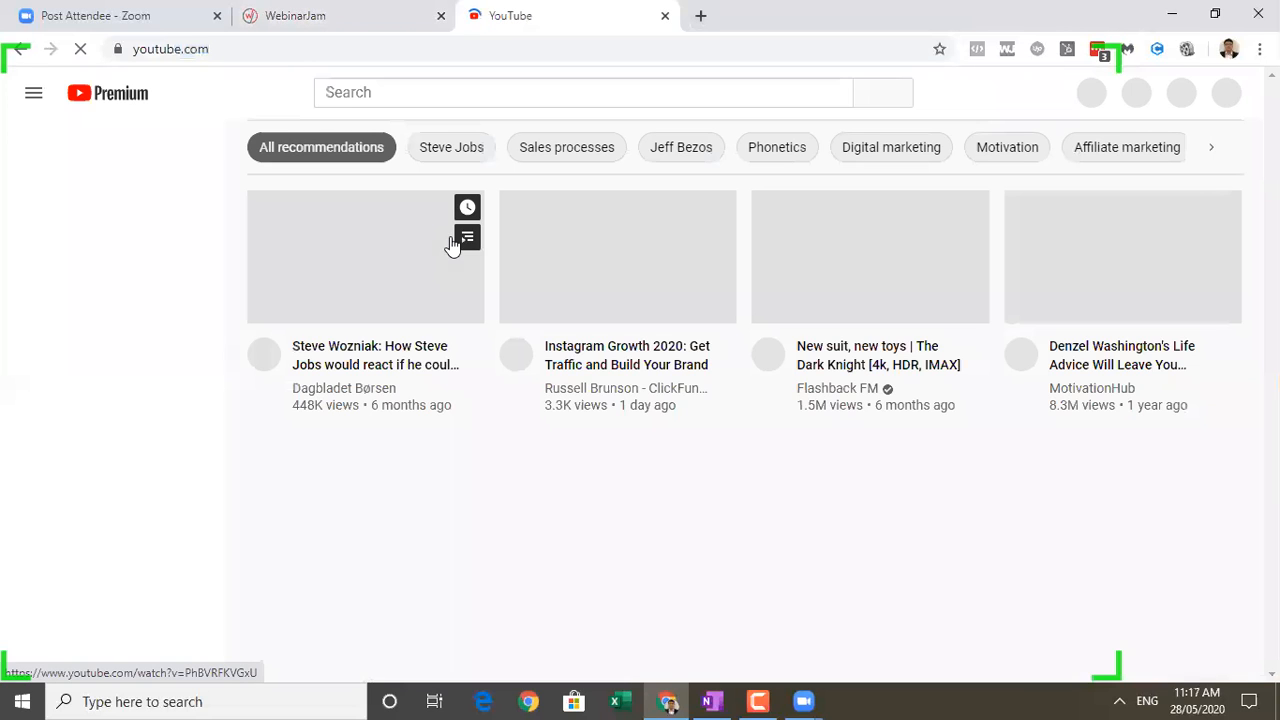
pyautogui.click(397, 368)
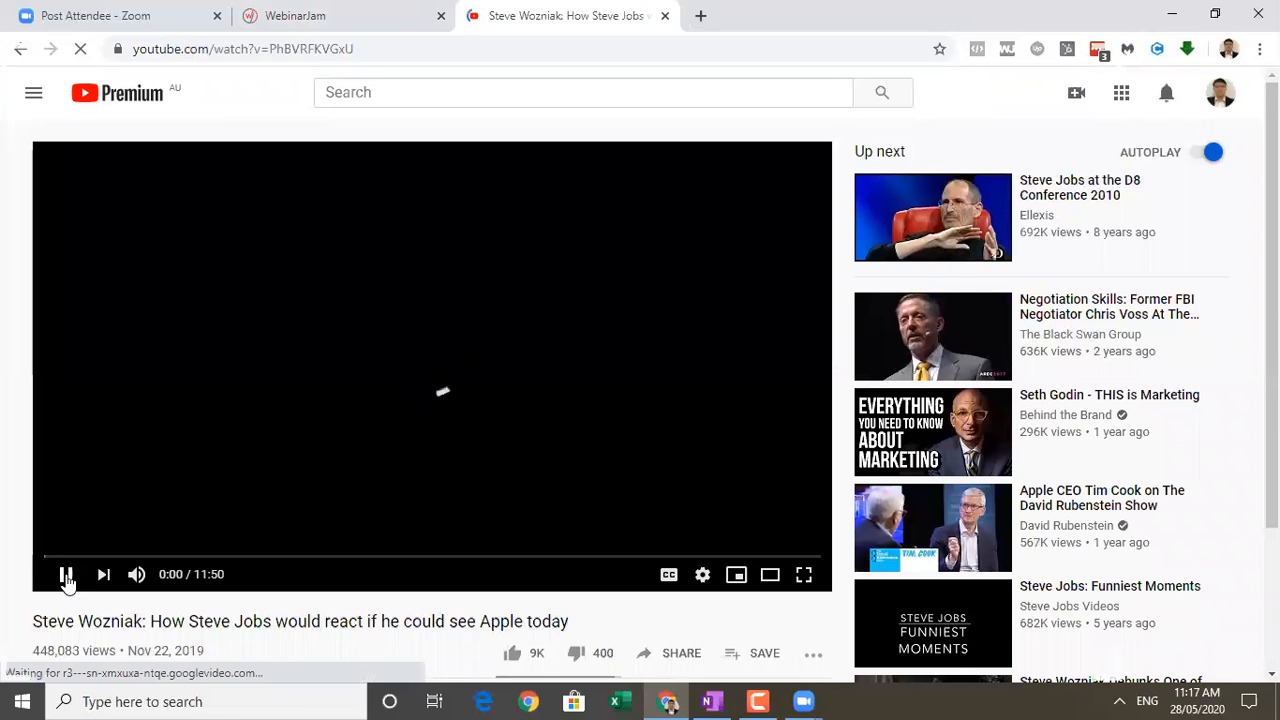
pyautogui.click(66, 575)
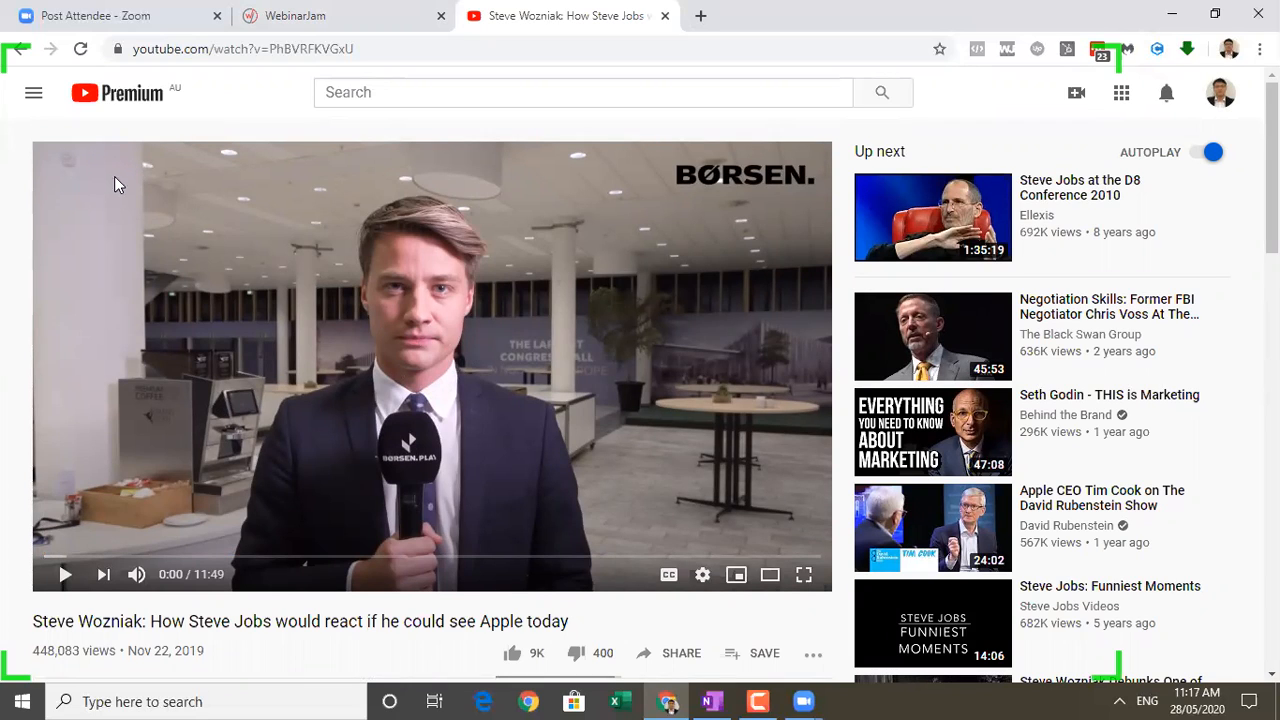
# Compare the YouTube video page with the webinar's source video settings, ending on the webinar settings.
pyautogui.click(380, 15)
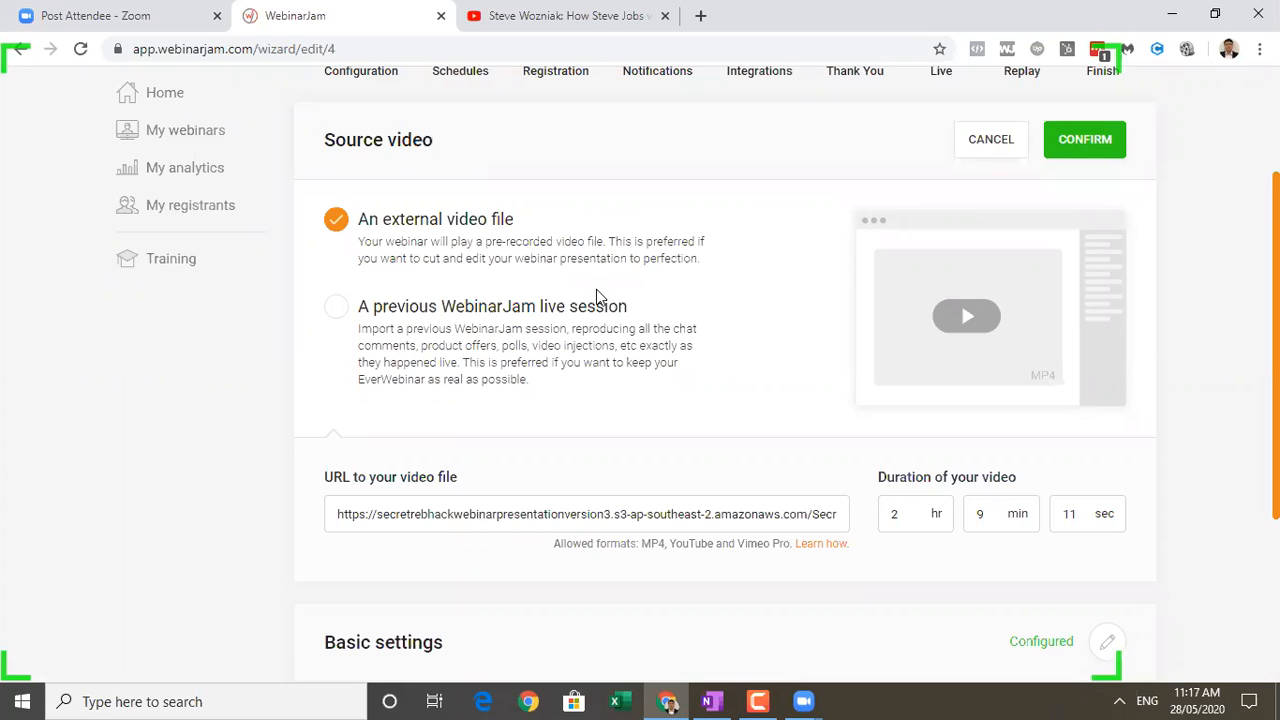
pyautogui.click(563, 12)
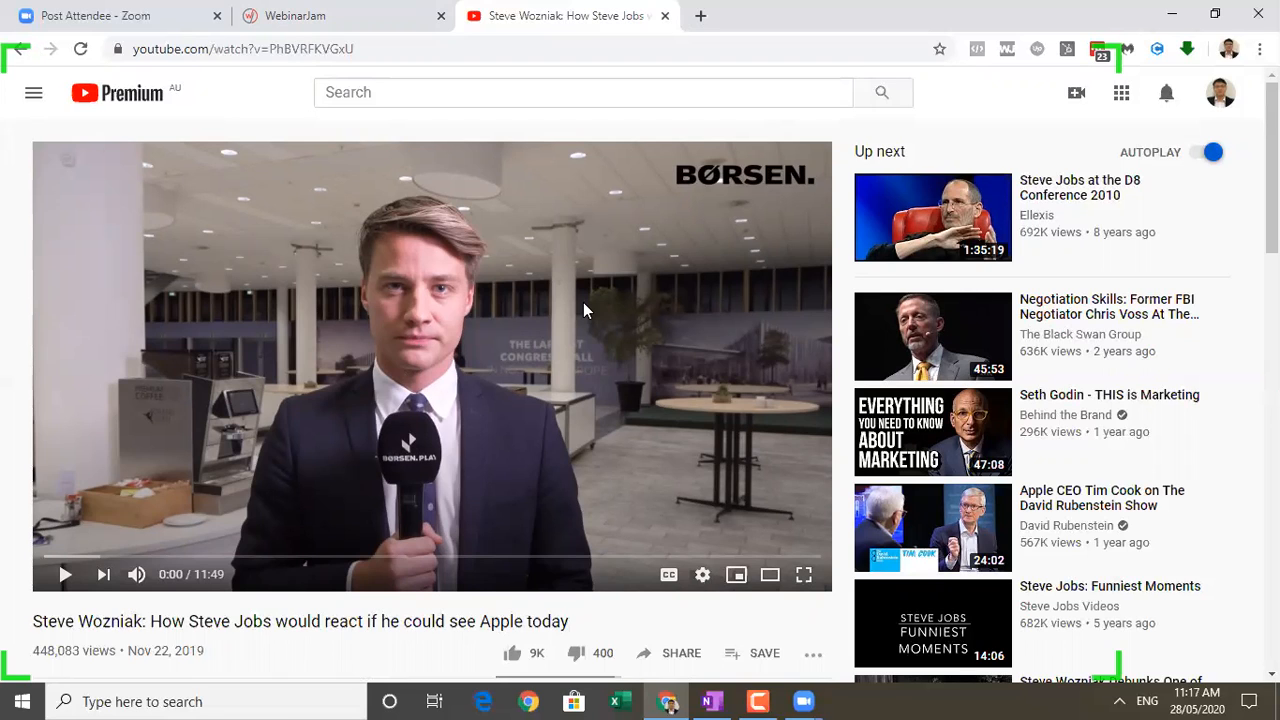
pyautogui.click(420, 12)
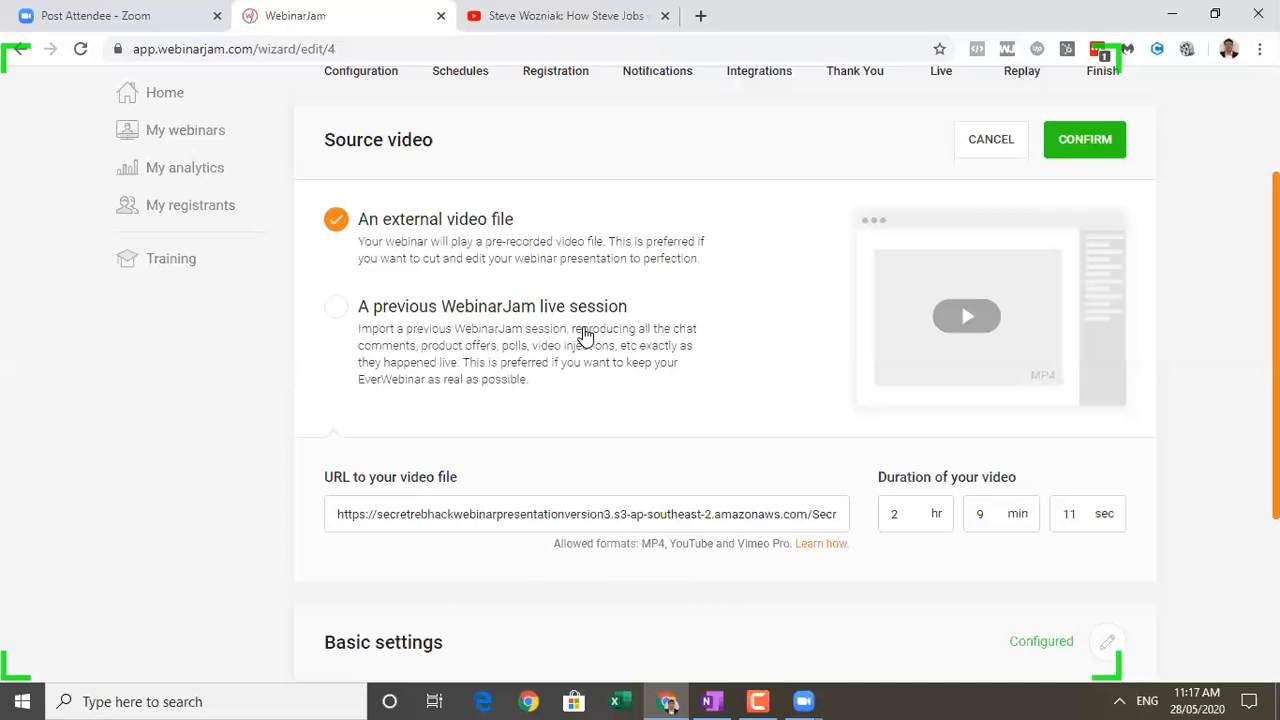
# Search Google for "vimeo" in a new browser tab and open the official vimeo.com result.
pyautogui.click(700, 16)
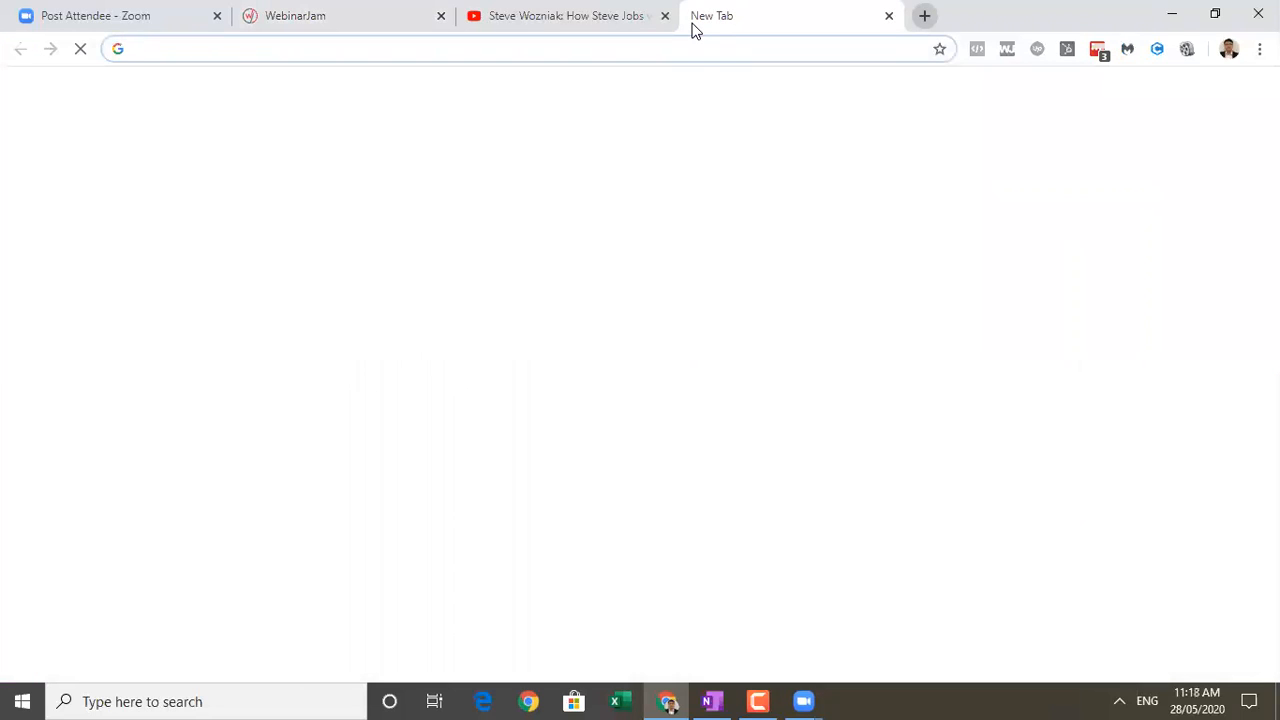
pyautogui.write('vimeo')
pyautogui.press('Return')
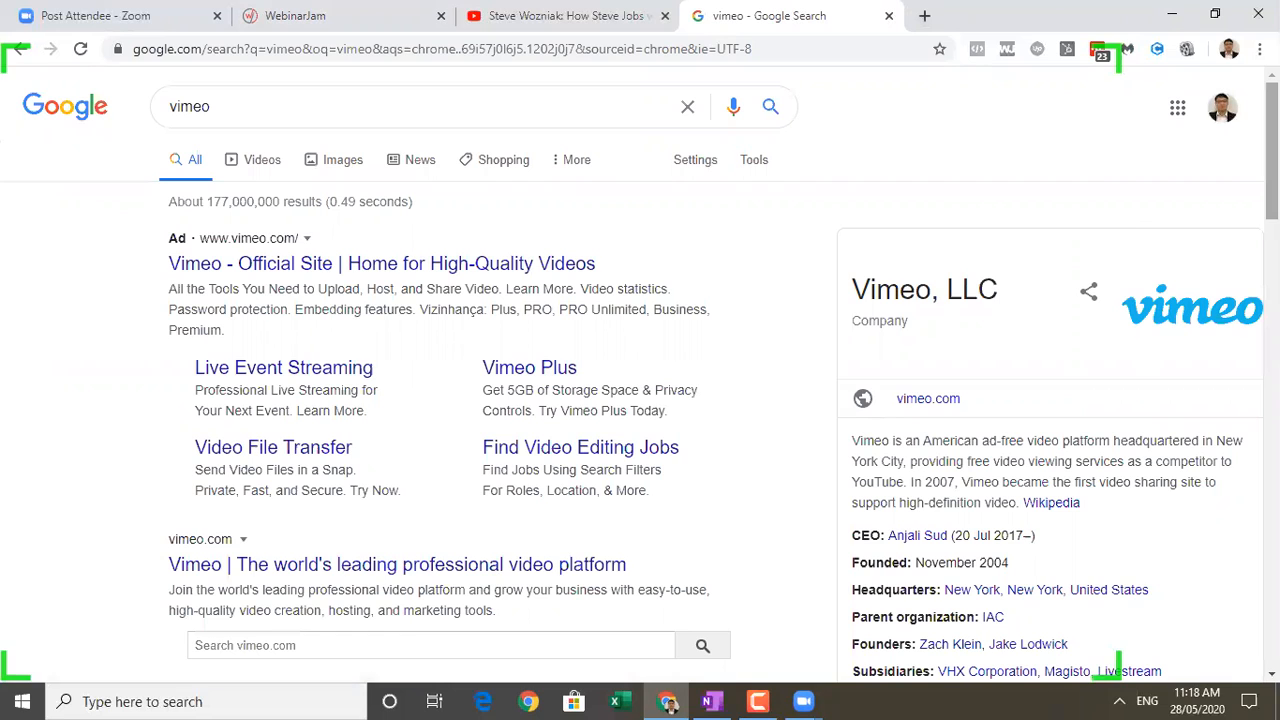
pyautogui.scroll(-3, 790, 396)
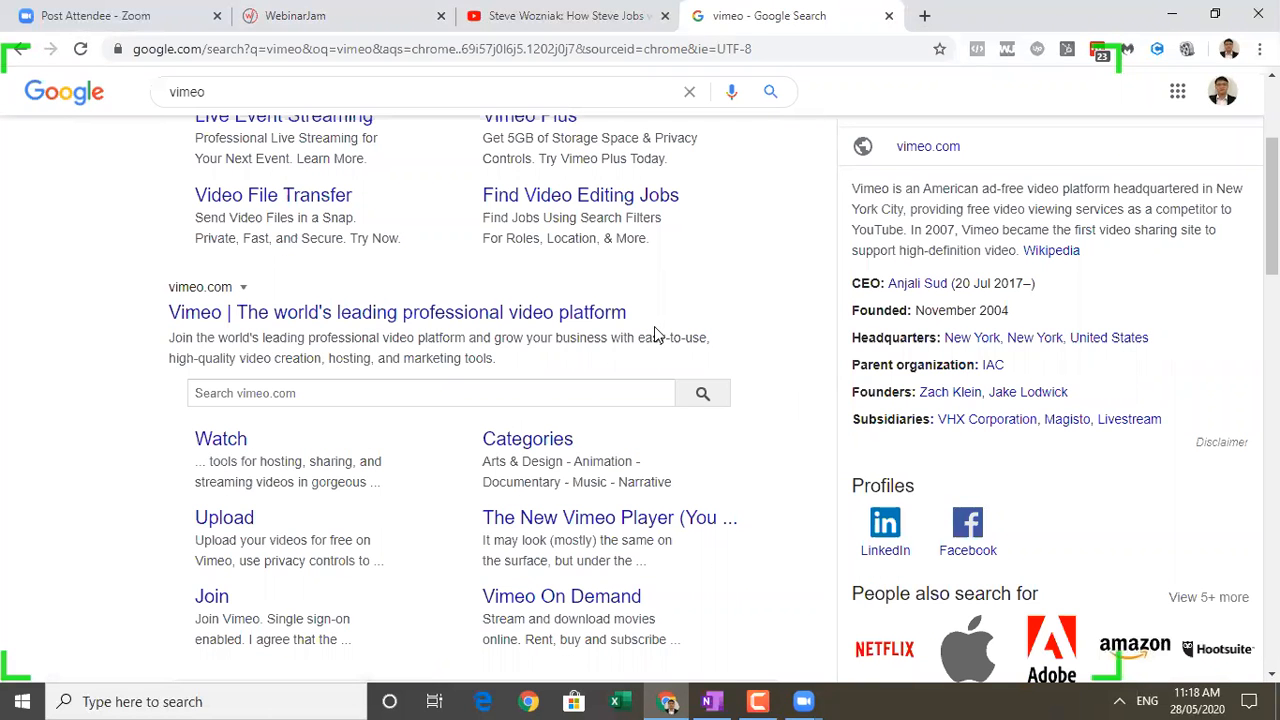
pyautogui.click(350, 16)
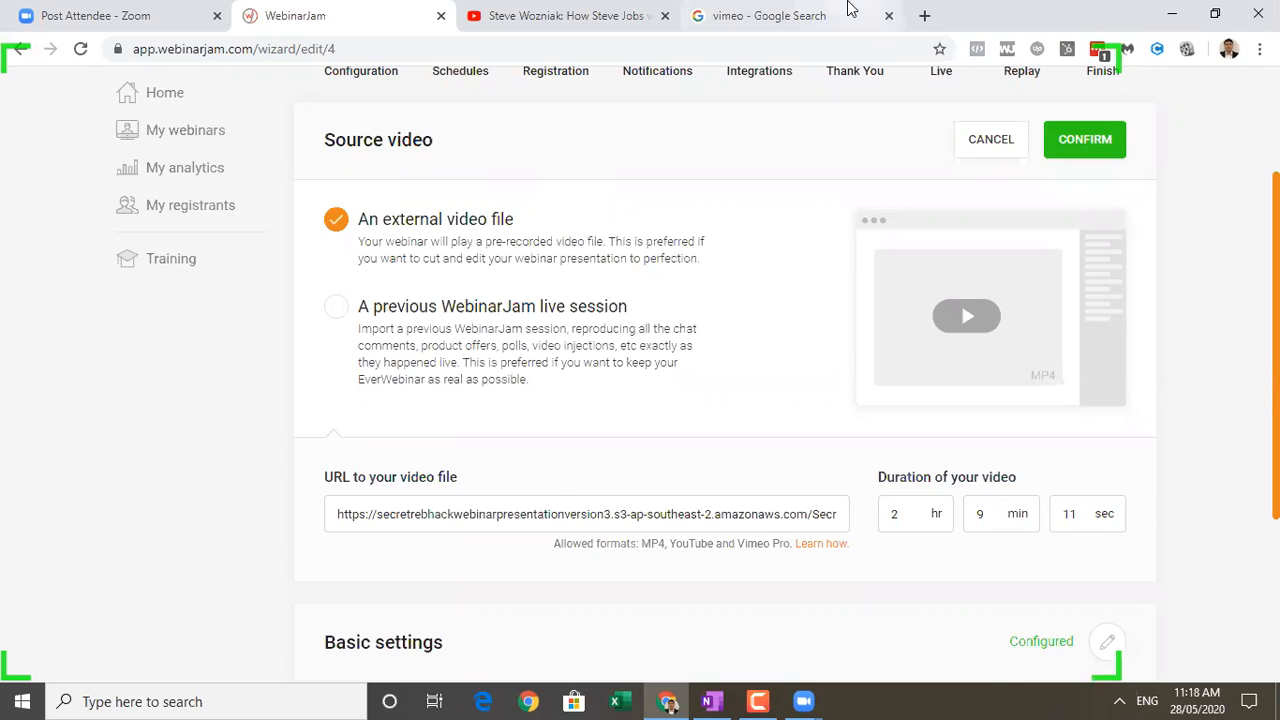
pyautogui.click(770, 15)
pyautogui.click(548, 313)
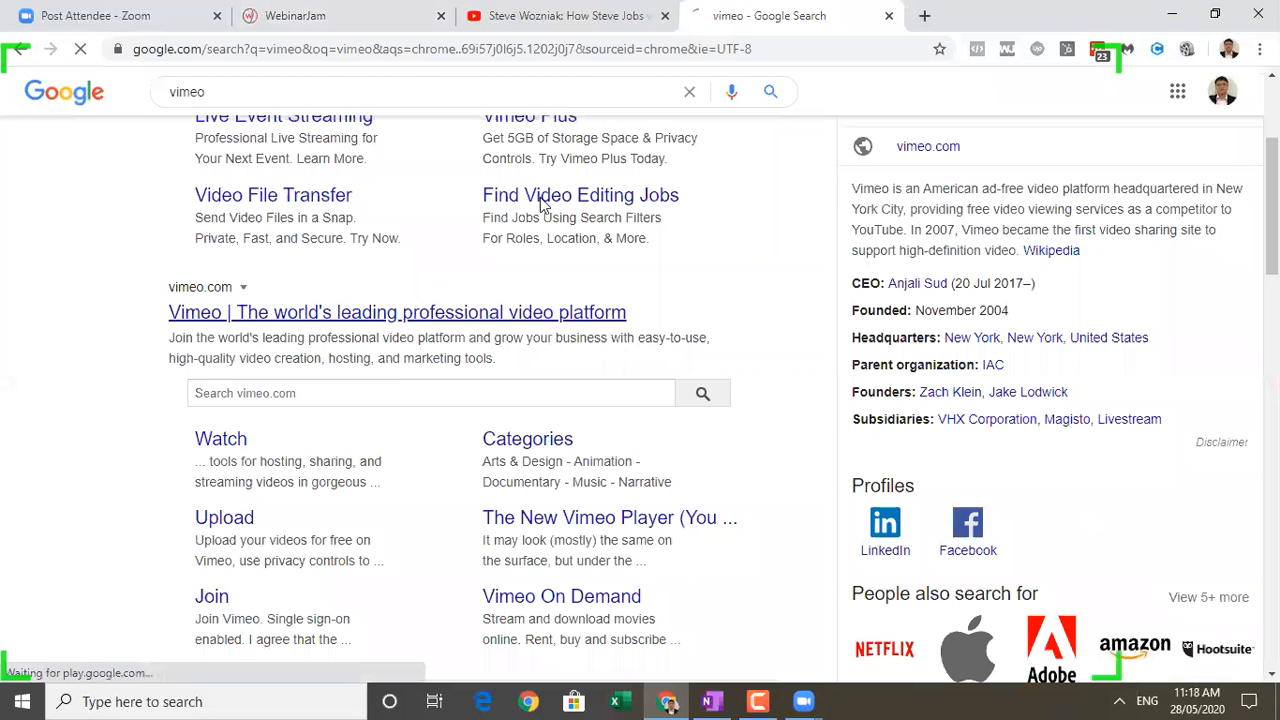
# Revisit the YouTube video and the webinar's source video settings, and open Vimeo's pricing plans.
pyautogui.click(549, 10)
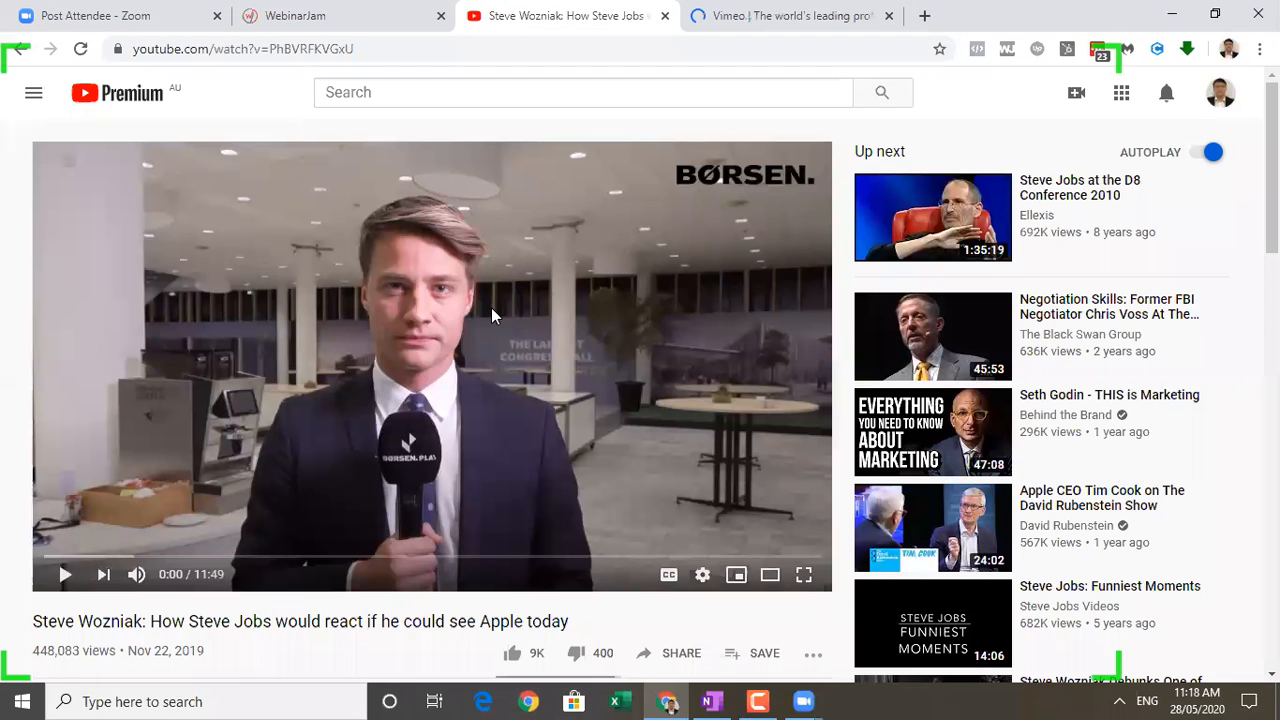
pyautogui.click(308, 12)
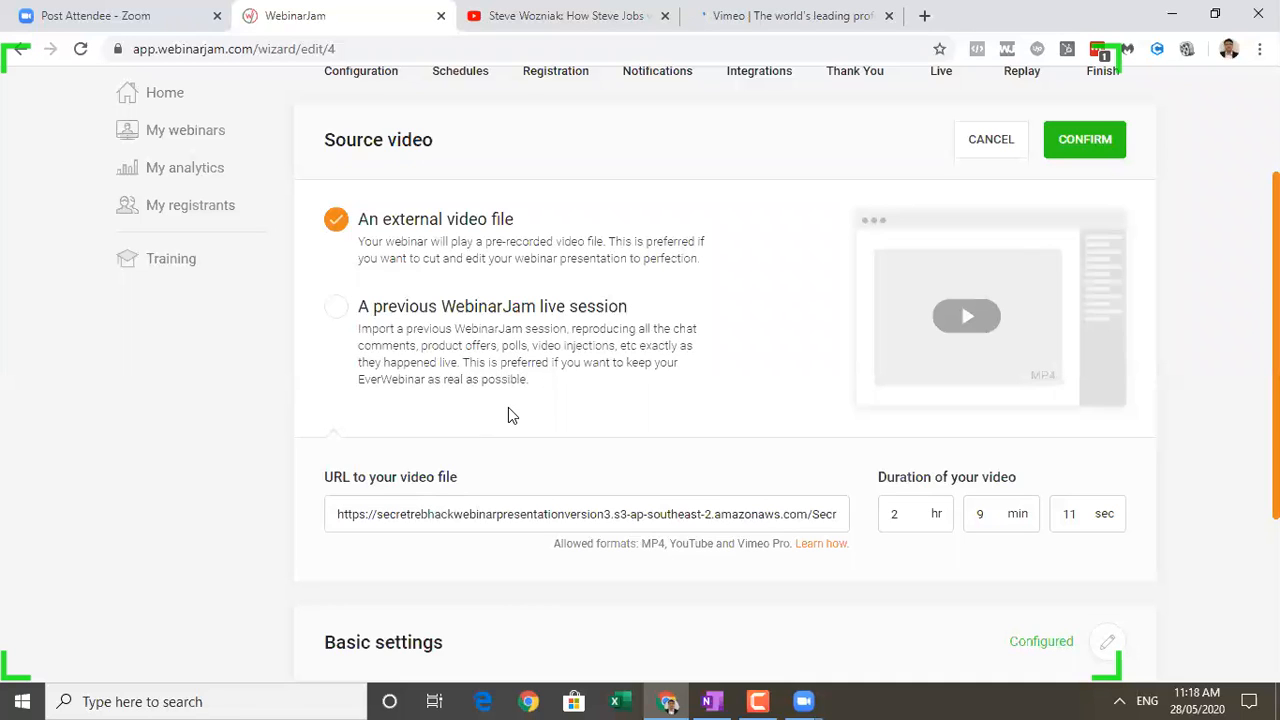
pyautogui.click(782, 18)
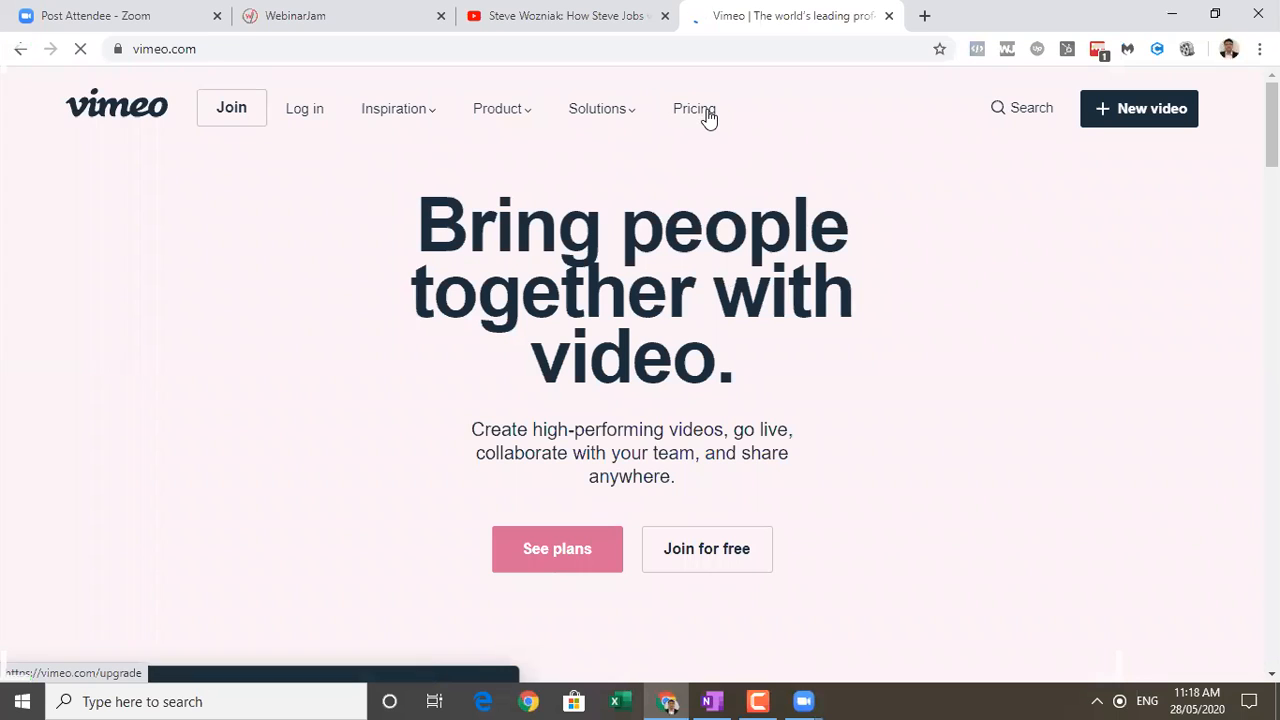
pyautogui.click(706, 112)
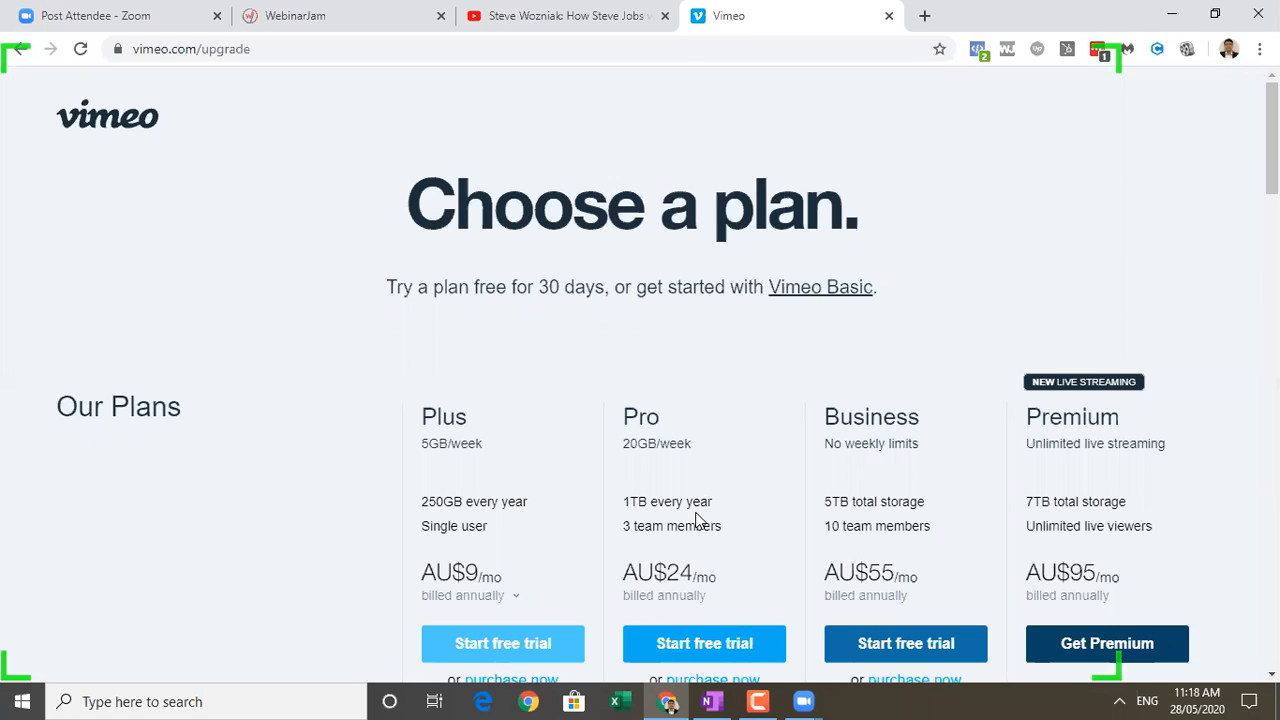
# Check the webinar's source video settings again and search Google for "amazon s3 cloud storage" in a new browser tab.
pyautogui.click(305, 17)
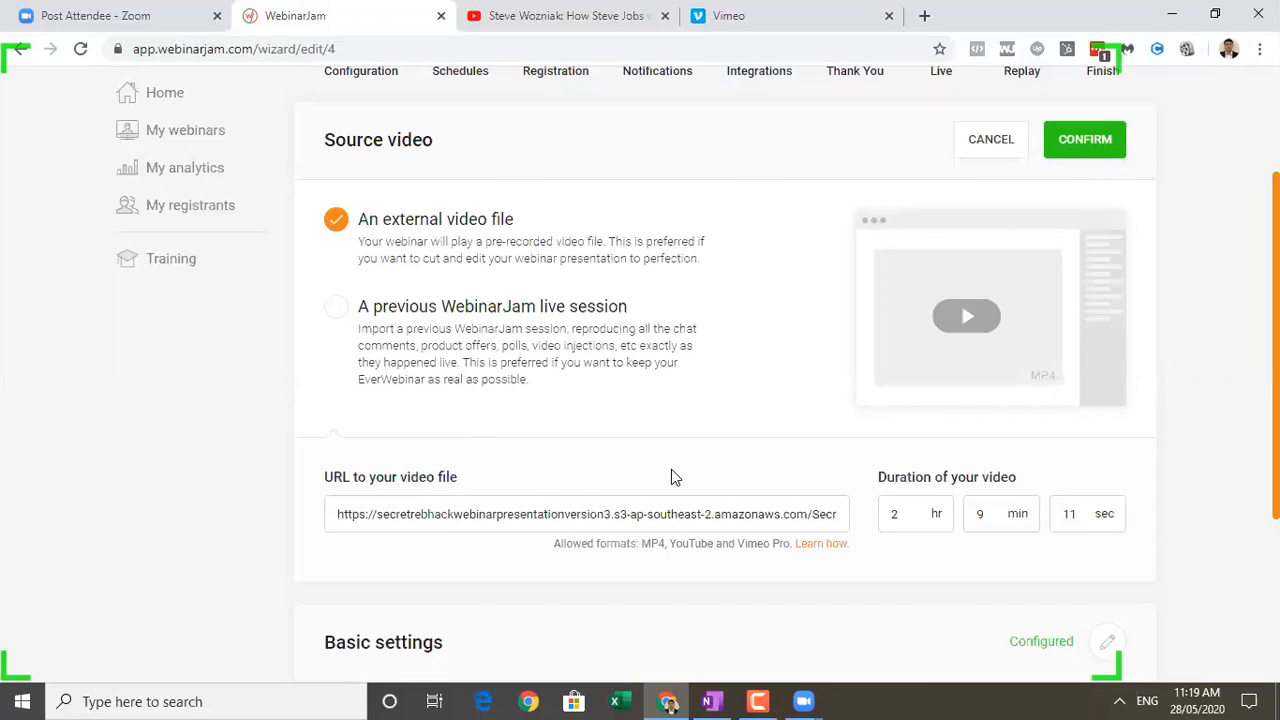
pyautogui.click(863, 15)
pyautogui.click(921, 16)
pyautogui.write('amazon s3')
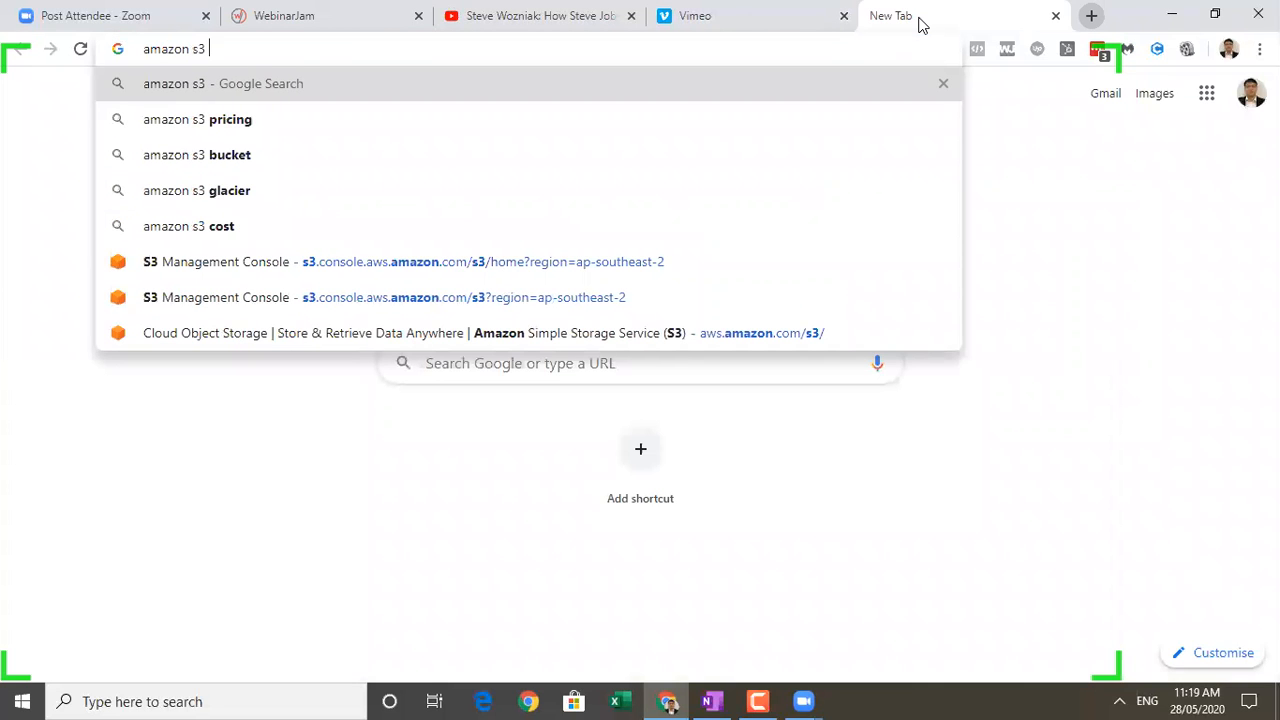
pyautogui.write(' cloud')
pyautogui.press('Return')
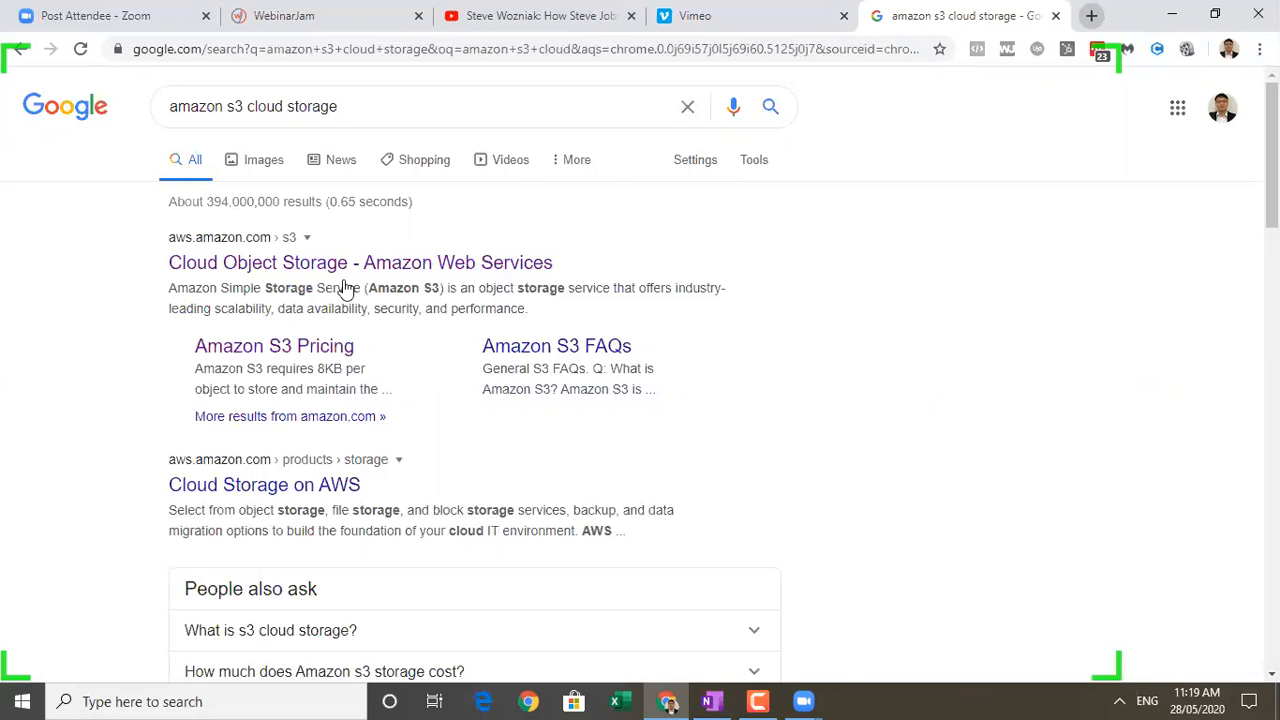
# Open the Cloud Storage on AWS search result in a separate browser tab and view it.
pyautogui.rightClick(305, 483)
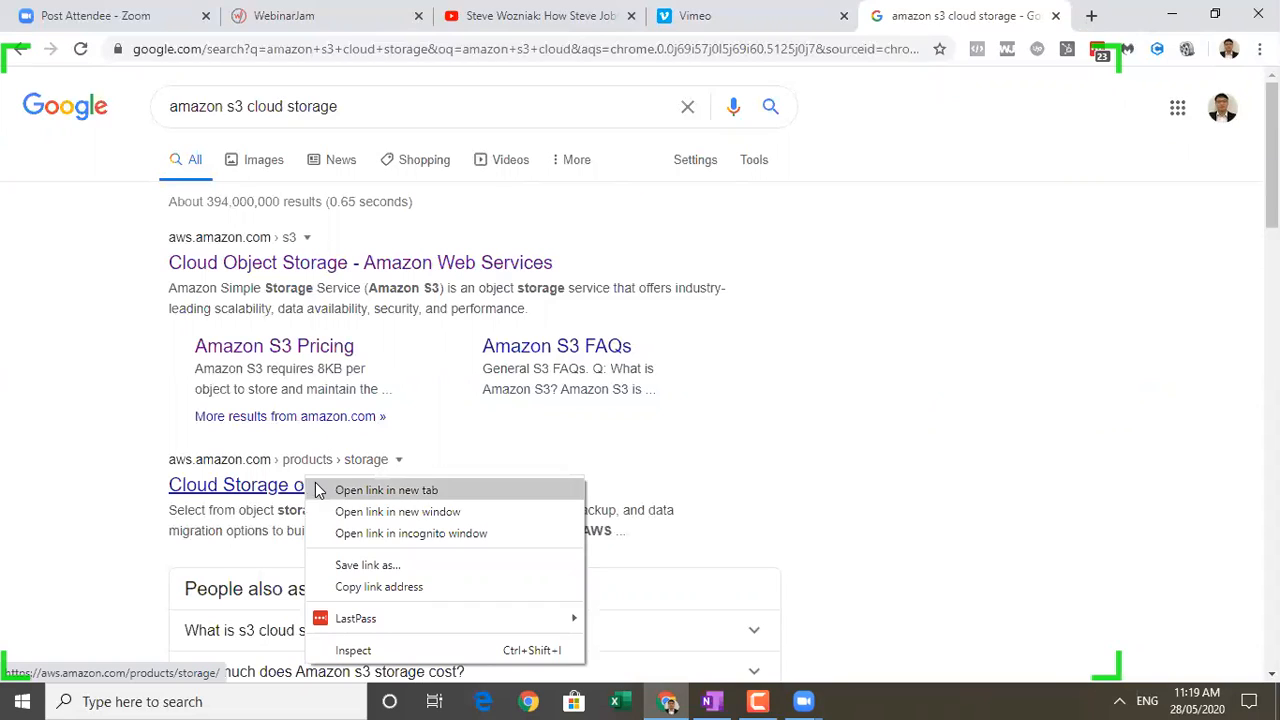
pyautogui.click(335, 490)
pyautogui.click(956, 12)
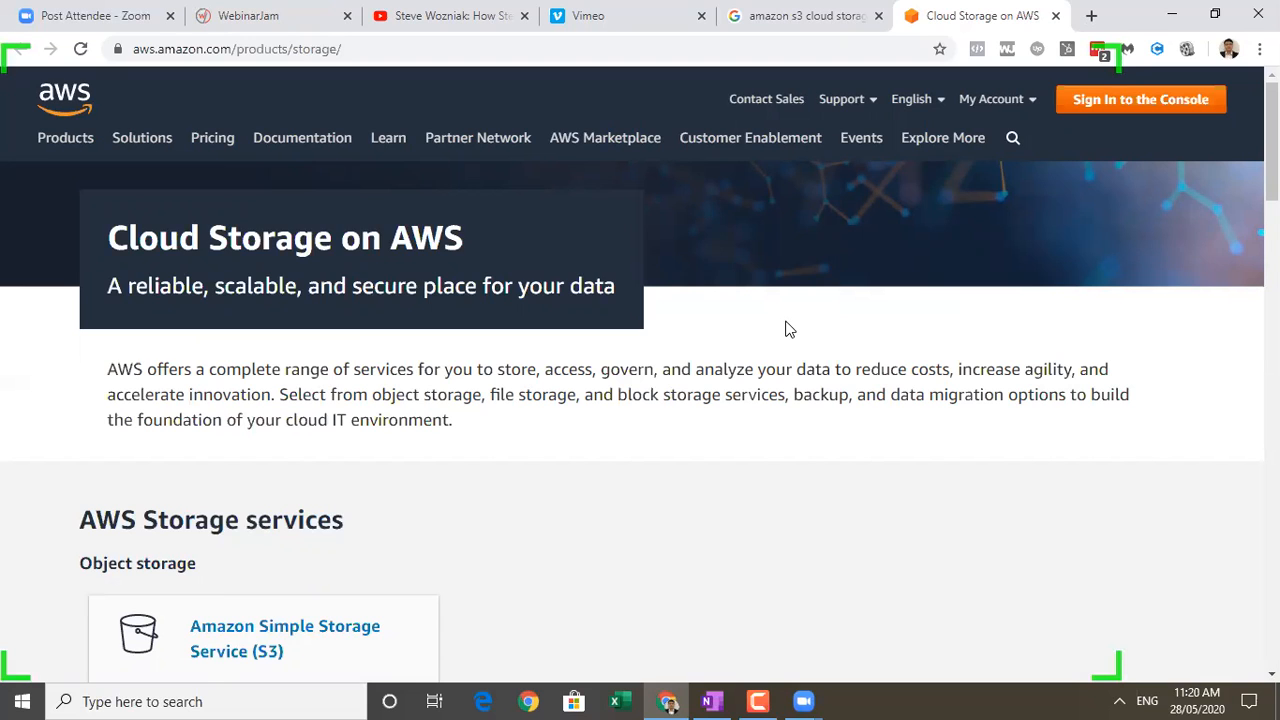
# Return to the Google results and refine the search to "amazon s3 cloud storage pricing".
pyautogui.click(834, 12)
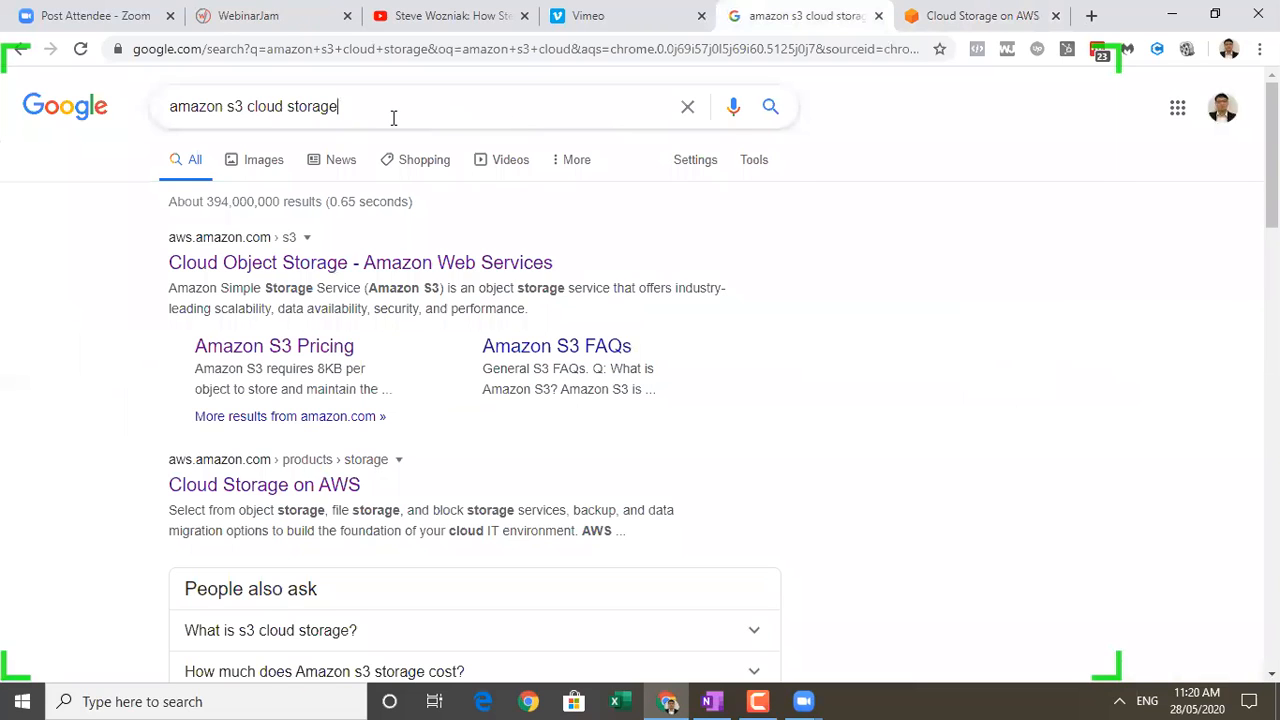
pyautogui.click(393, 117)
pyautogui.write('pricing')
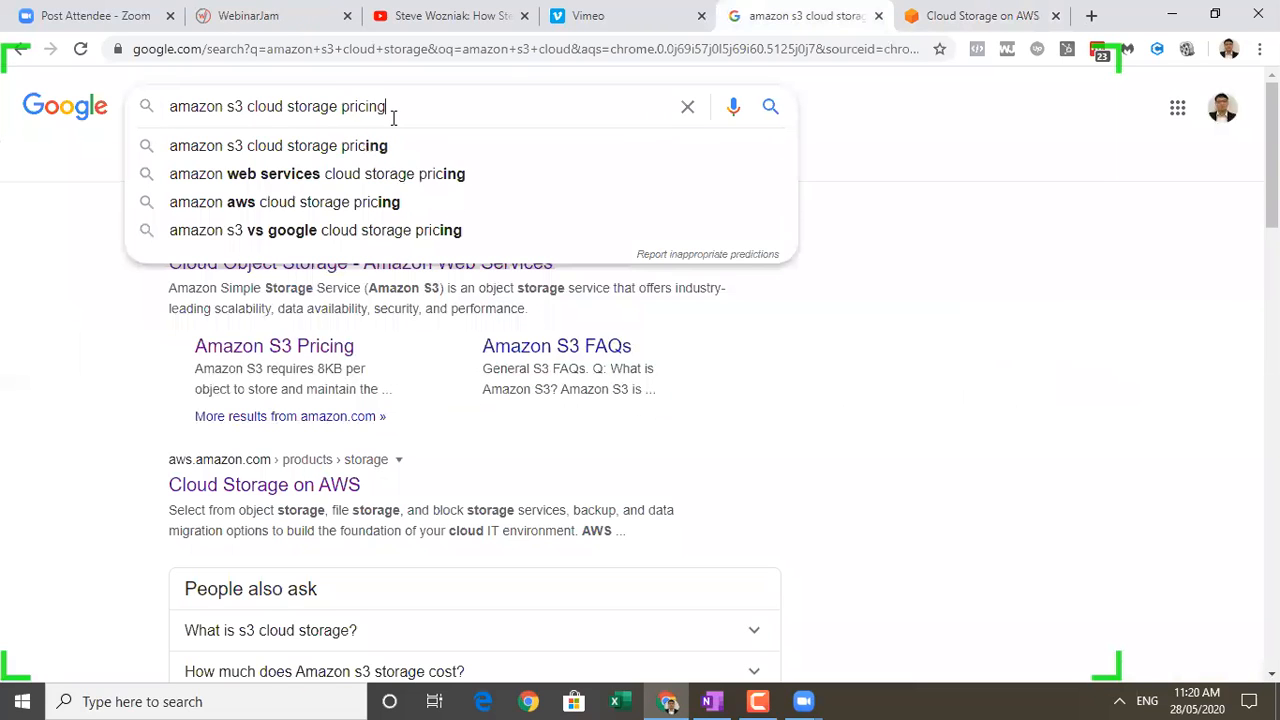
pyautogui.press('Return')
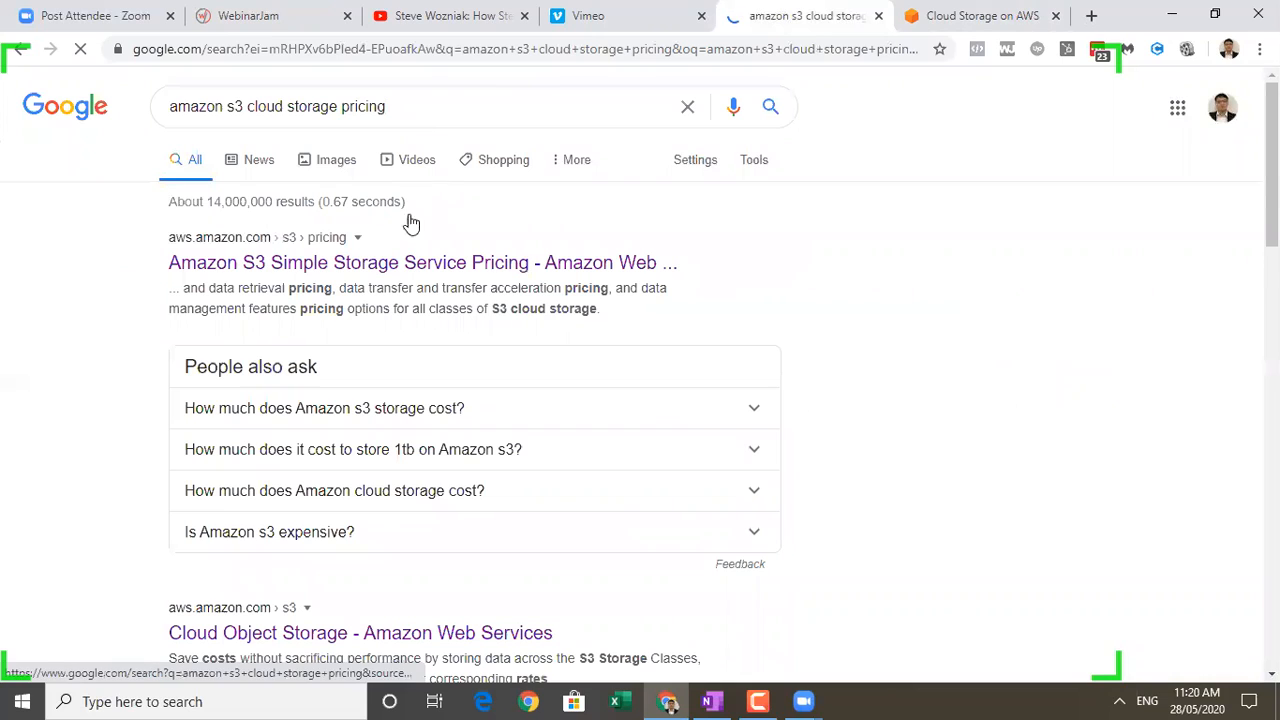
# Open the Amazon S3 Simple Storage Service Pricing result in a separate browser tab and look through the pricing page.
pyautogui.rightClick(420, 266)
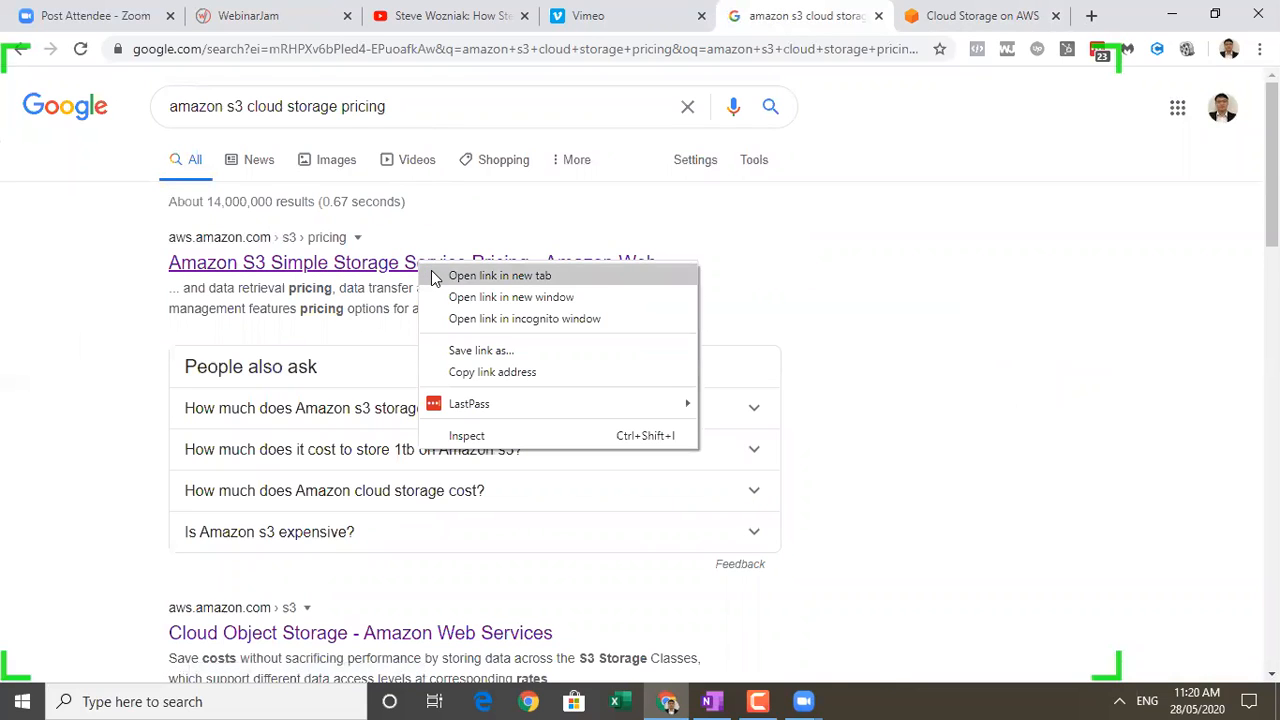
pyautogui.click(434, 274)
pyautogui.click(990, 12)
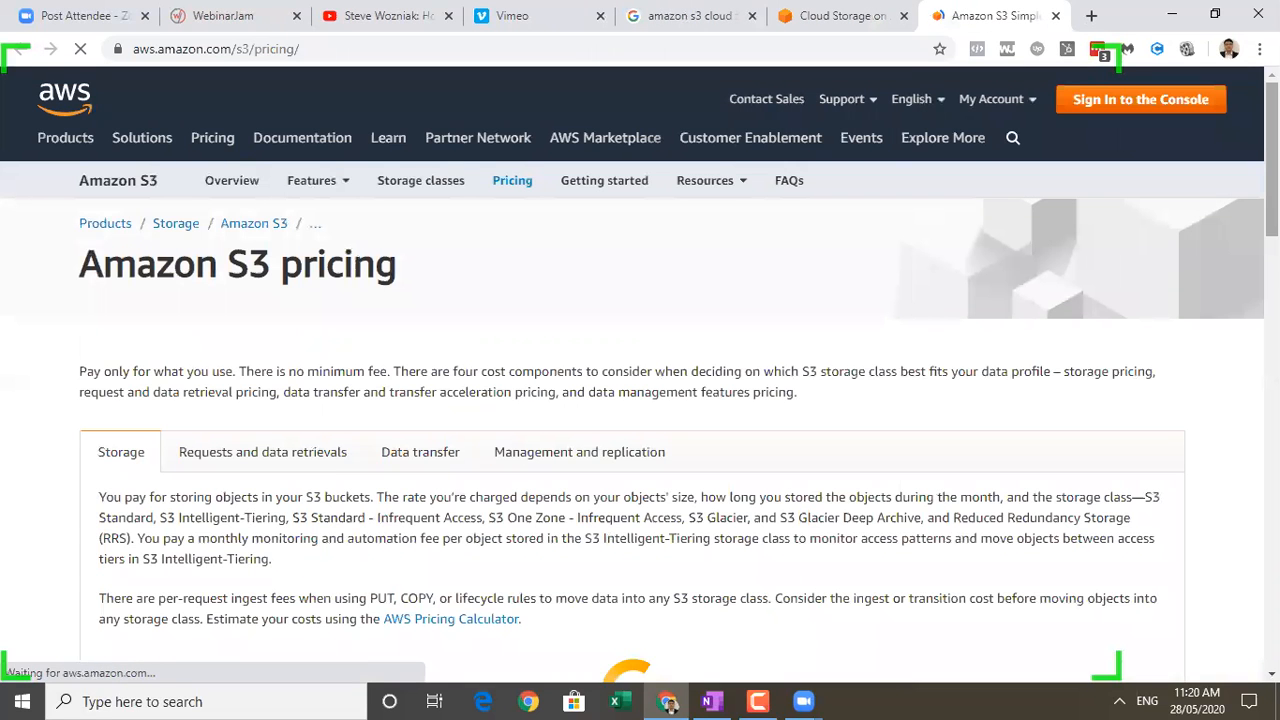
pyautogui.scroll(-20, 1216, 586)
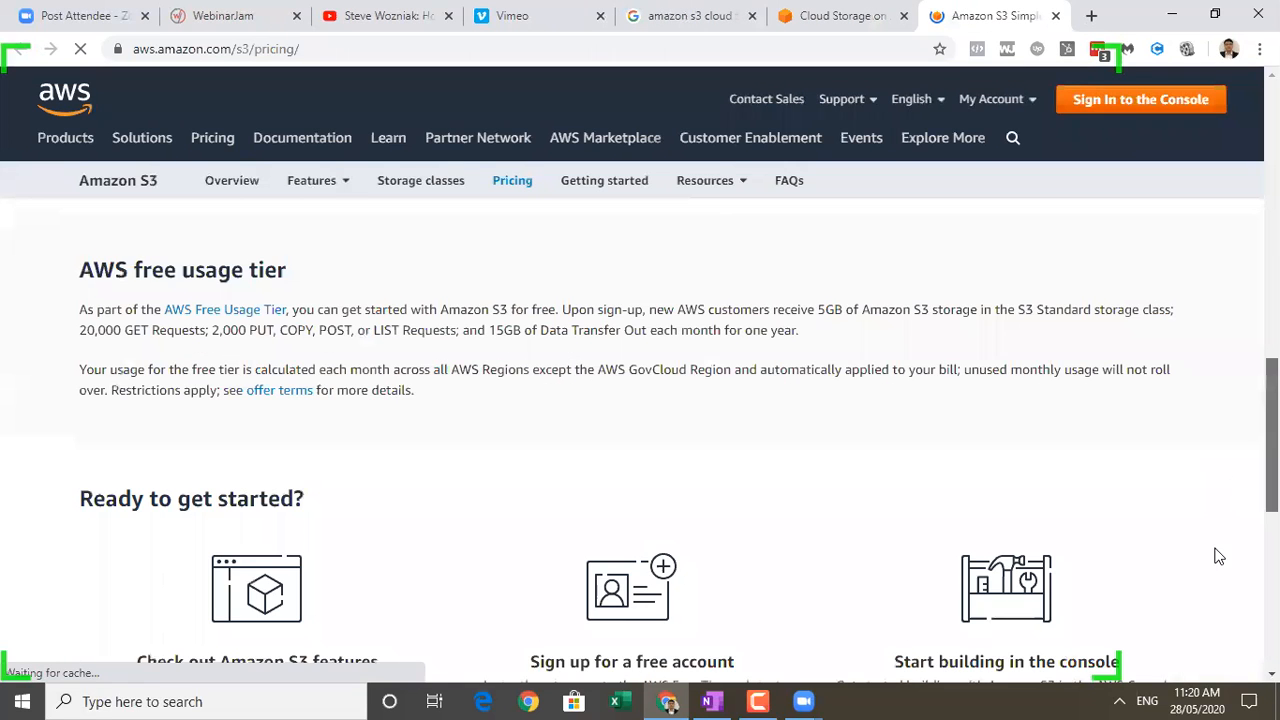
# Examine the Amazon S3 pricing page, including the free usage tier and the per-GB S3 Standard storage rates.
pyautogui.scroll(20, 1216, 586)
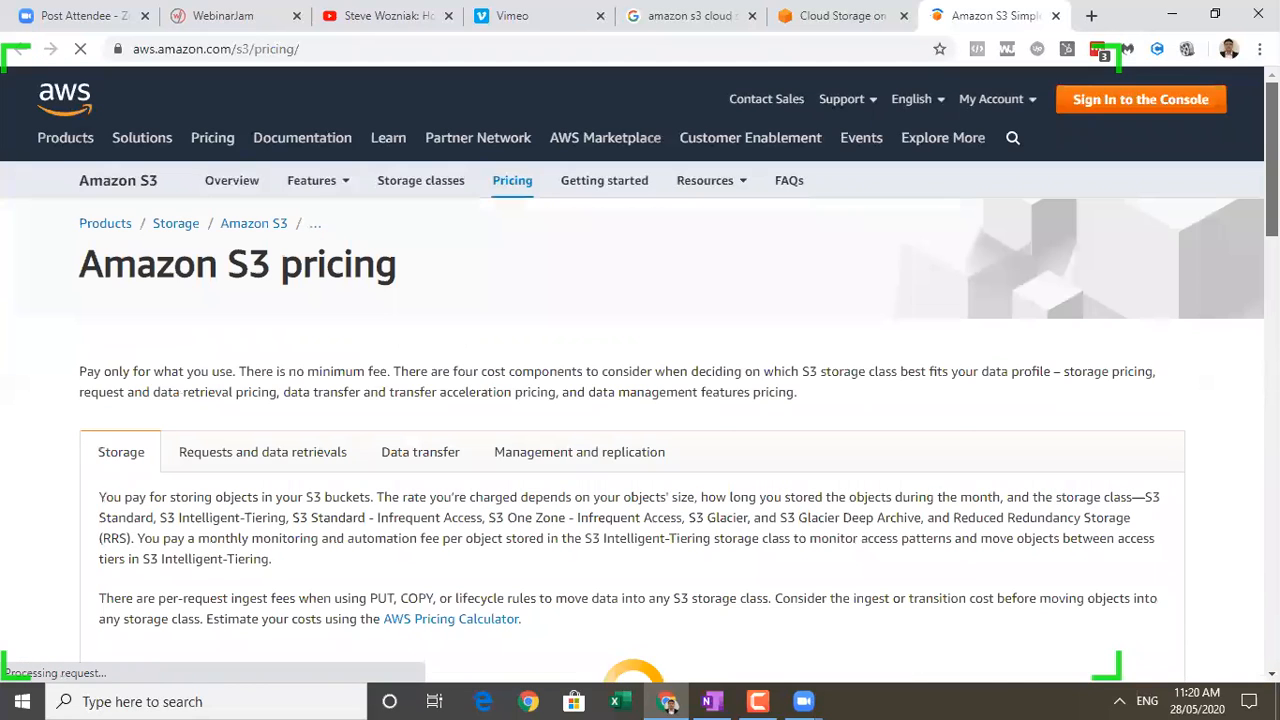
pyautogui.scroll(-5, 1238, 310)
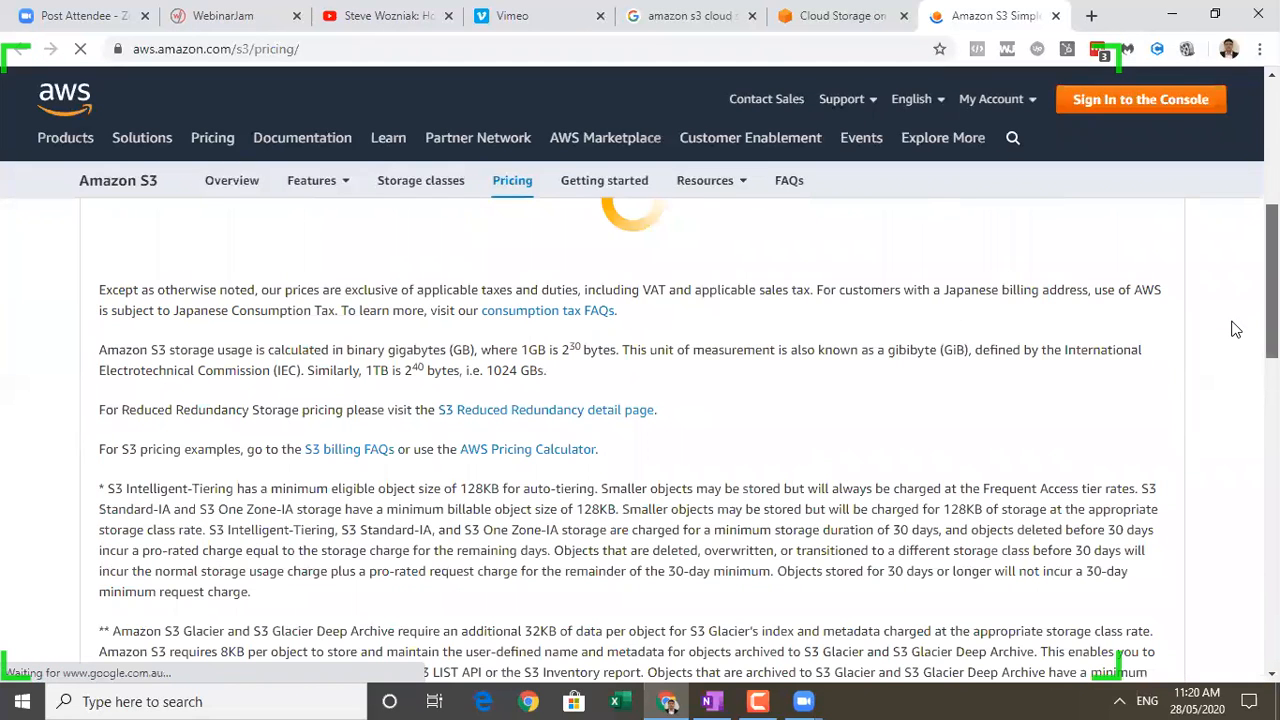
pyautogui.scroll(-15, 1220, 440)
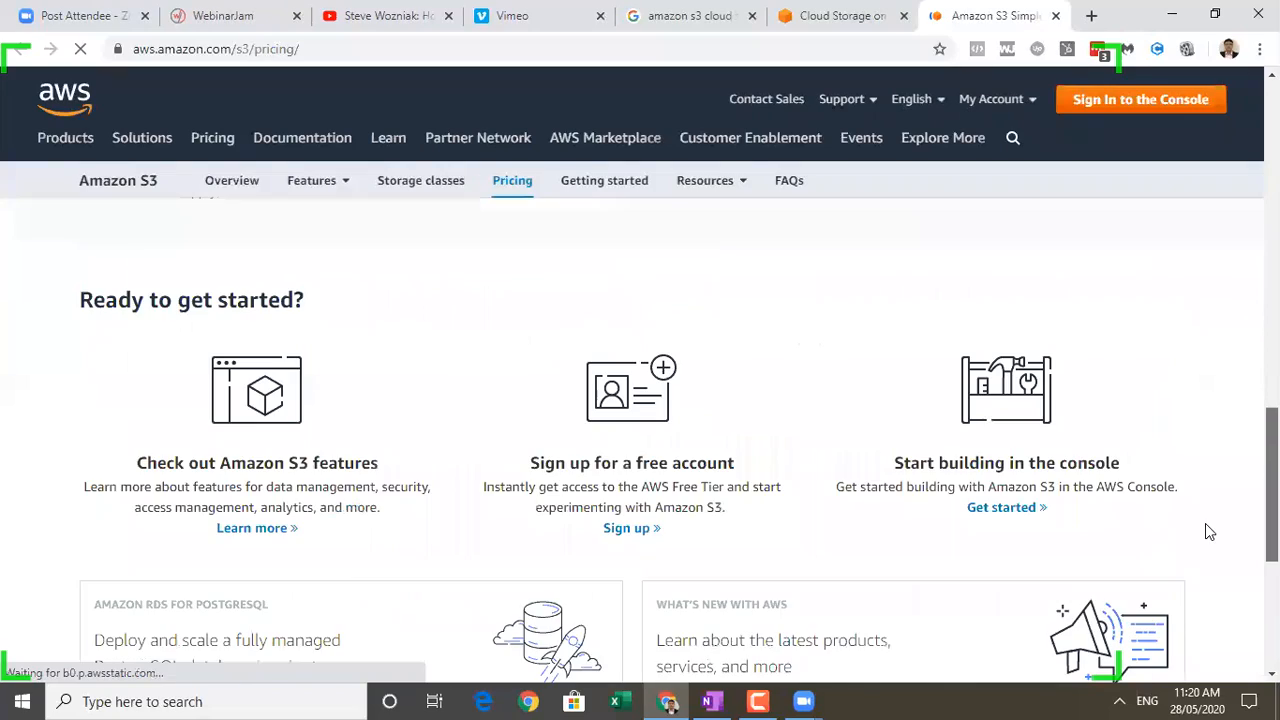
pyautogui.scroll(6, 1214, 547)
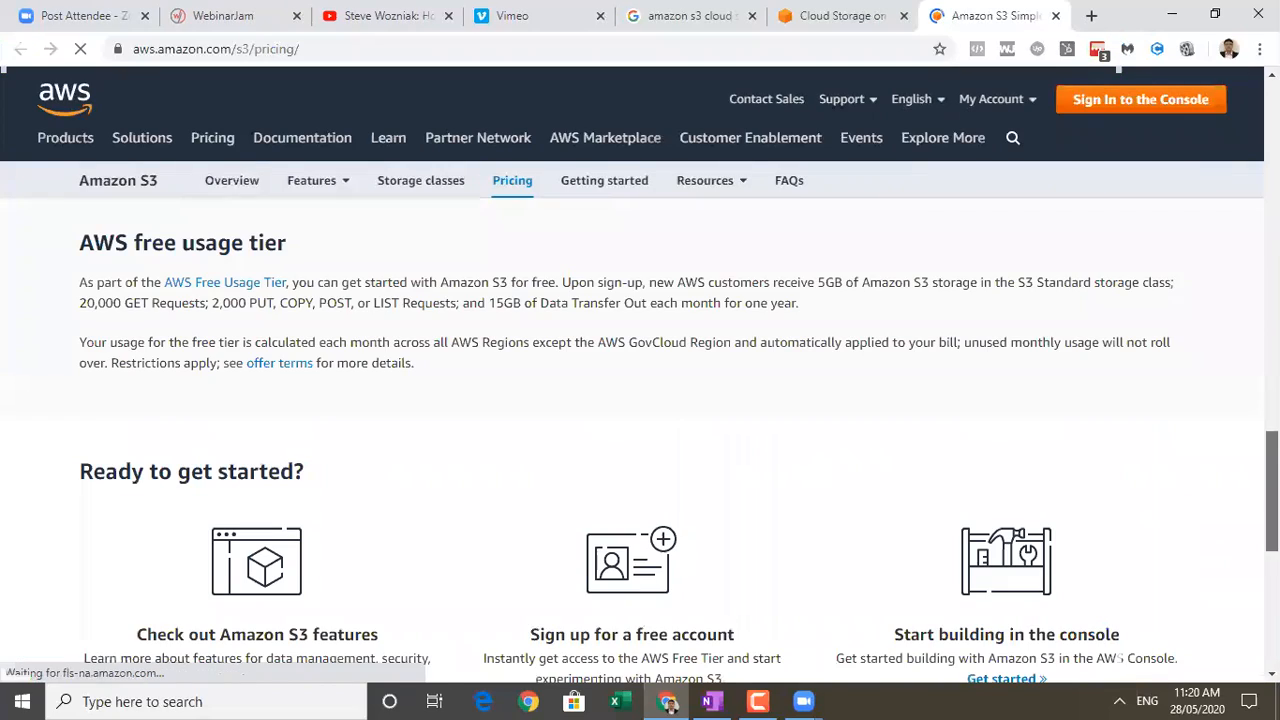
pyautogui.scroll(10, 1118, 657)
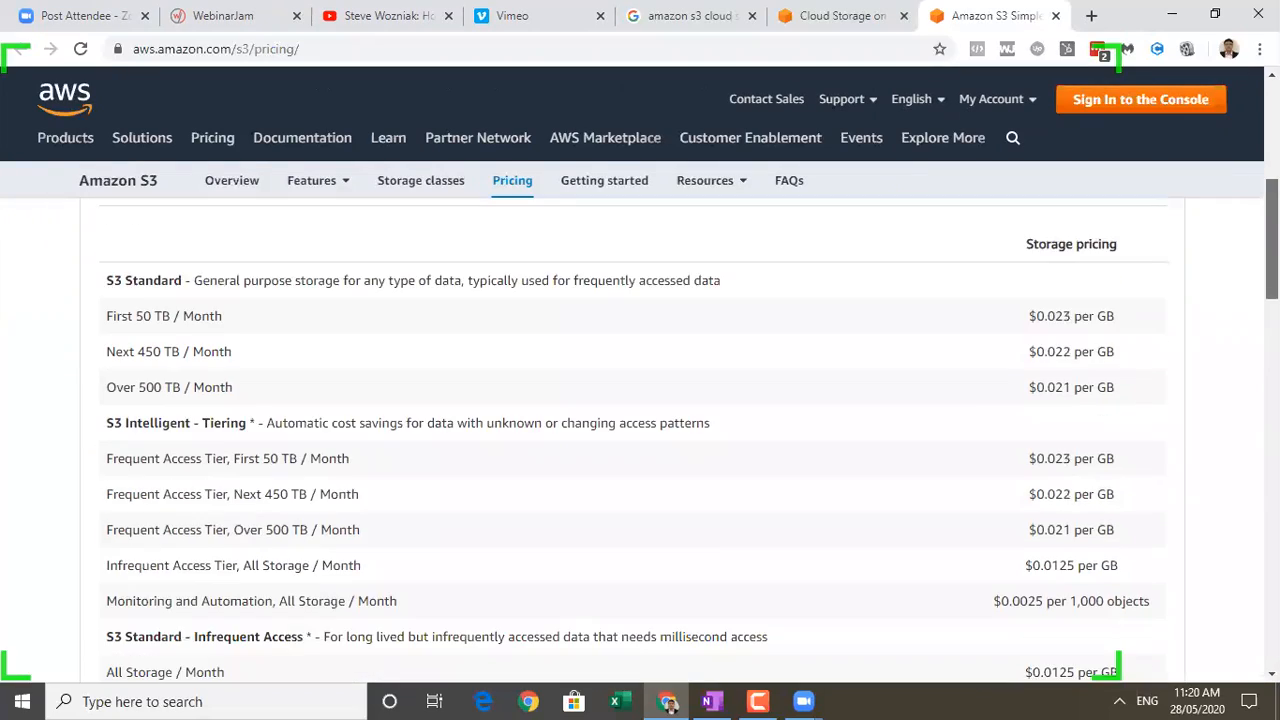
pyautogui.moveTo(1272, 240); pyautogui.dragTo(1272, 238)
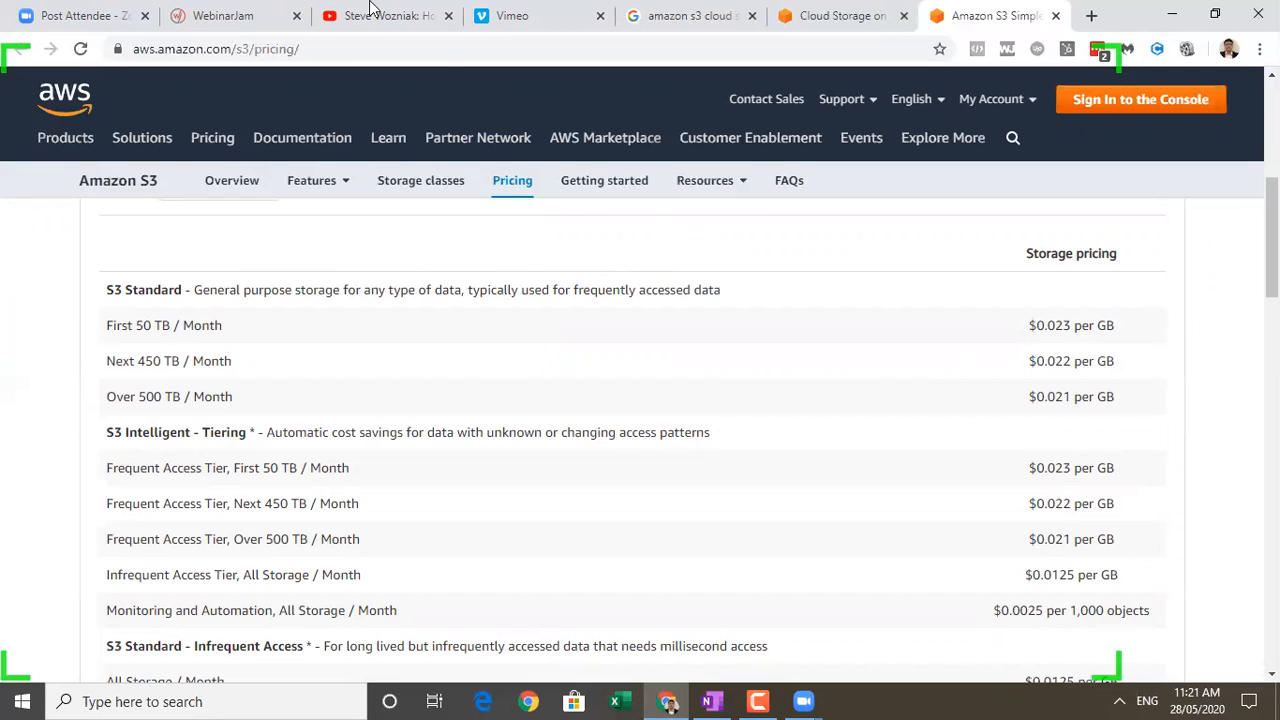
# Return to the webinar configuration, review the external video file source settings and confirm them.
pyautogui.click(224, 18)
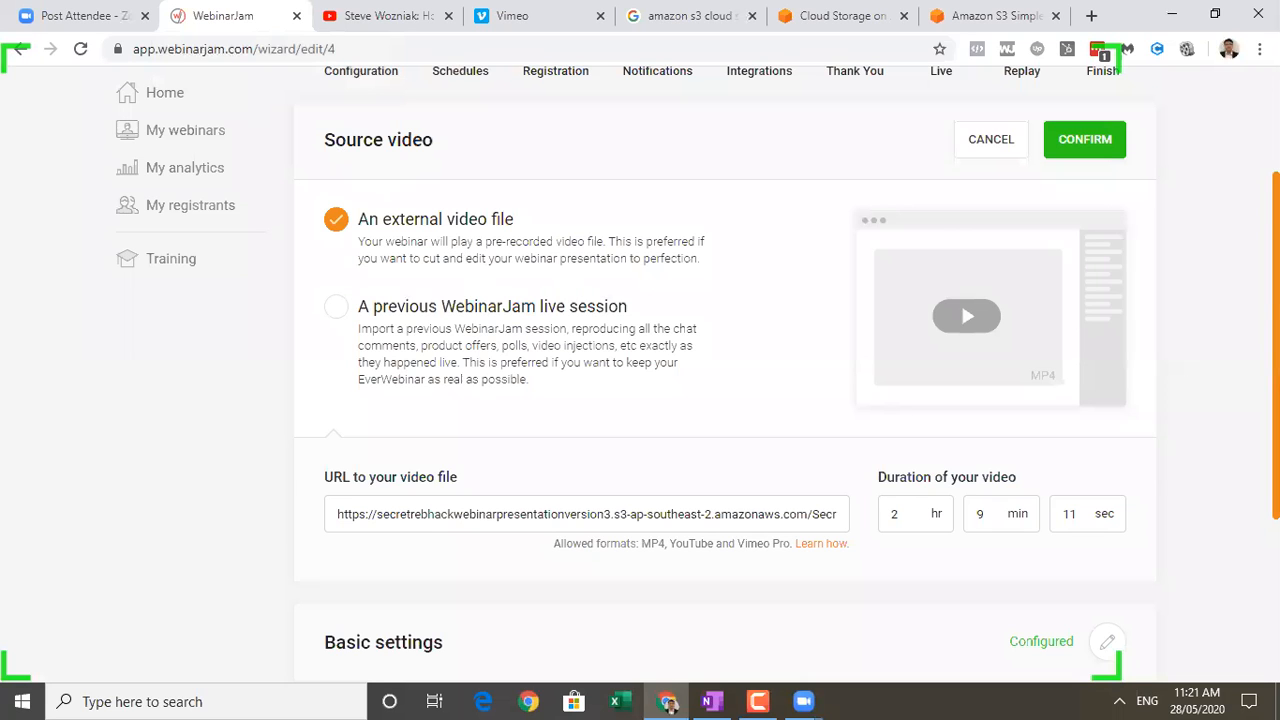
pyautogui.scroll(-2, 725, 370)
pyautogui.scroll(3, 725, 370)
pyautogui.scroll(1, 725, 370)
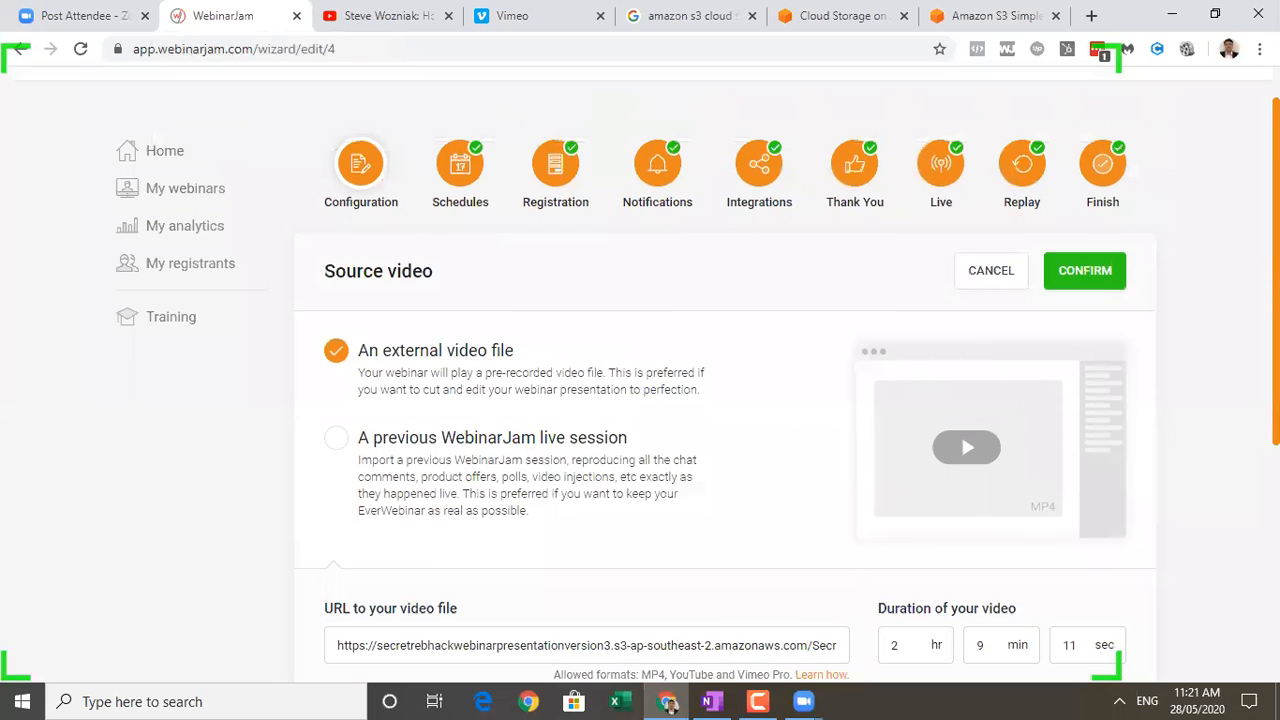
pyautogui.scroll(-1, 725, 380)
pyautogui.click(1086, 258)
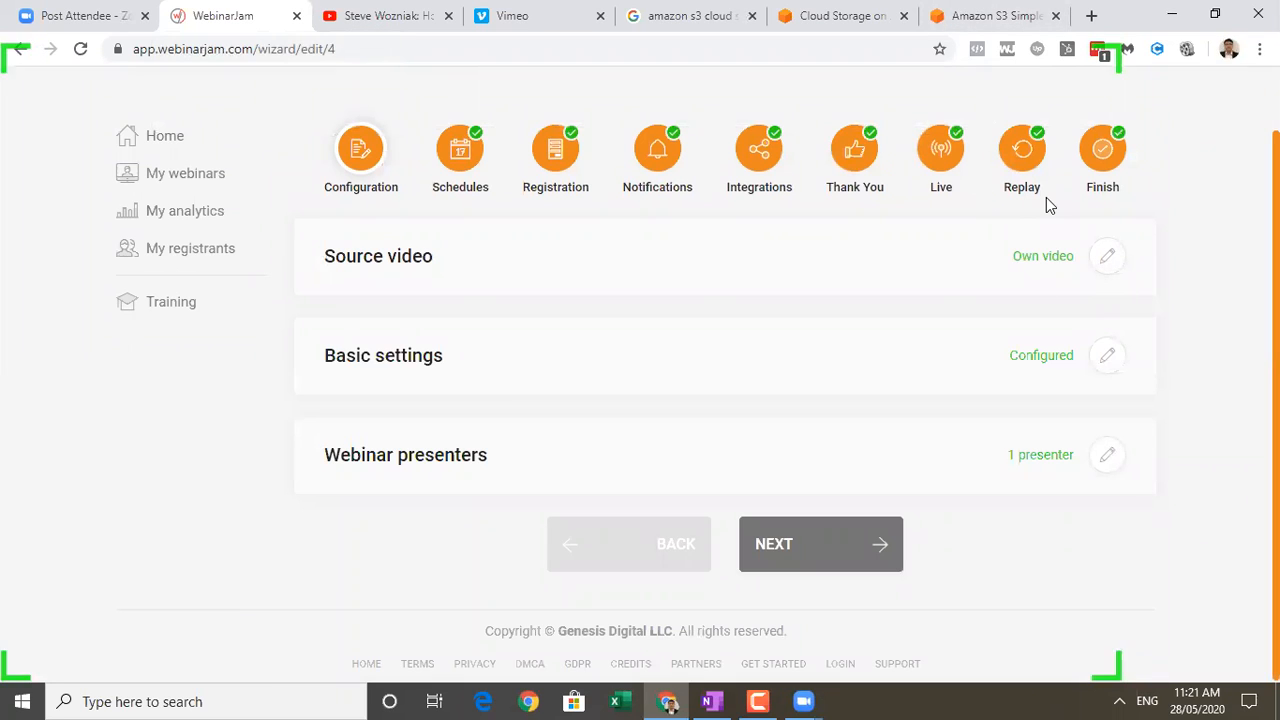
# Leave the webinar setup wizard for the home page and open the EverWebinar list of webinars.
pyautogui.click(817, 534)
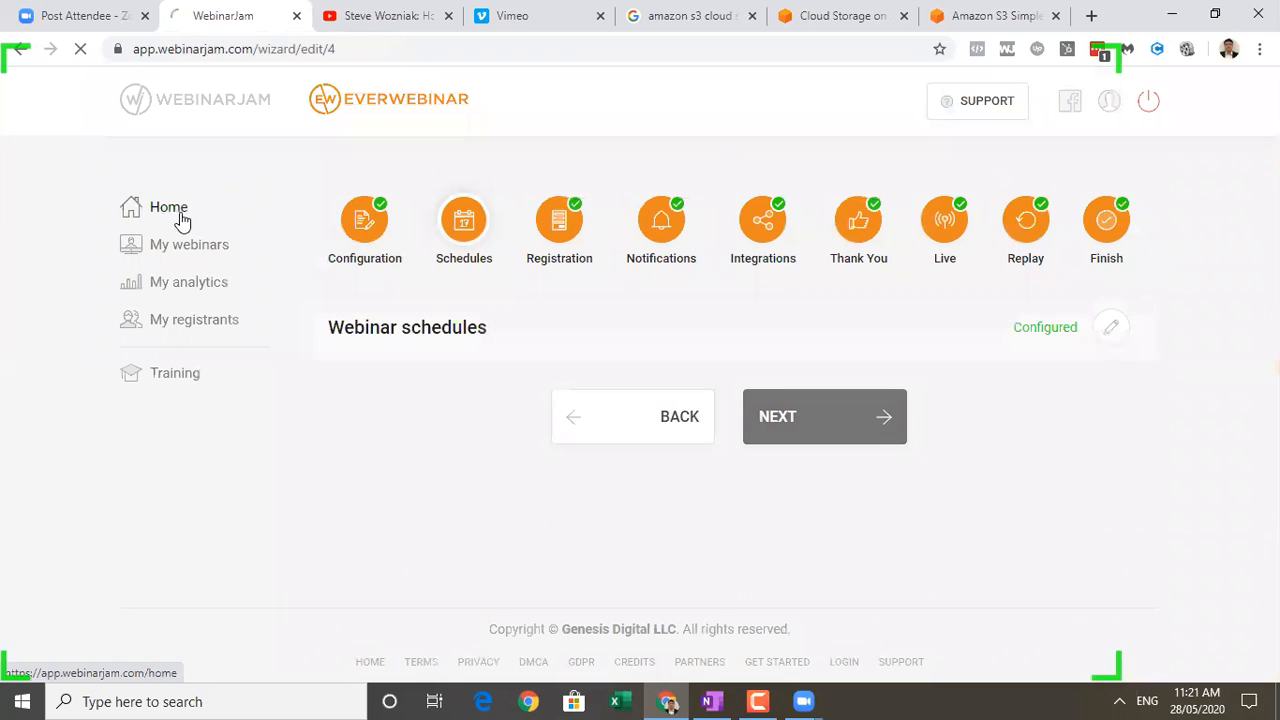
pyautogui.click(180, 218)
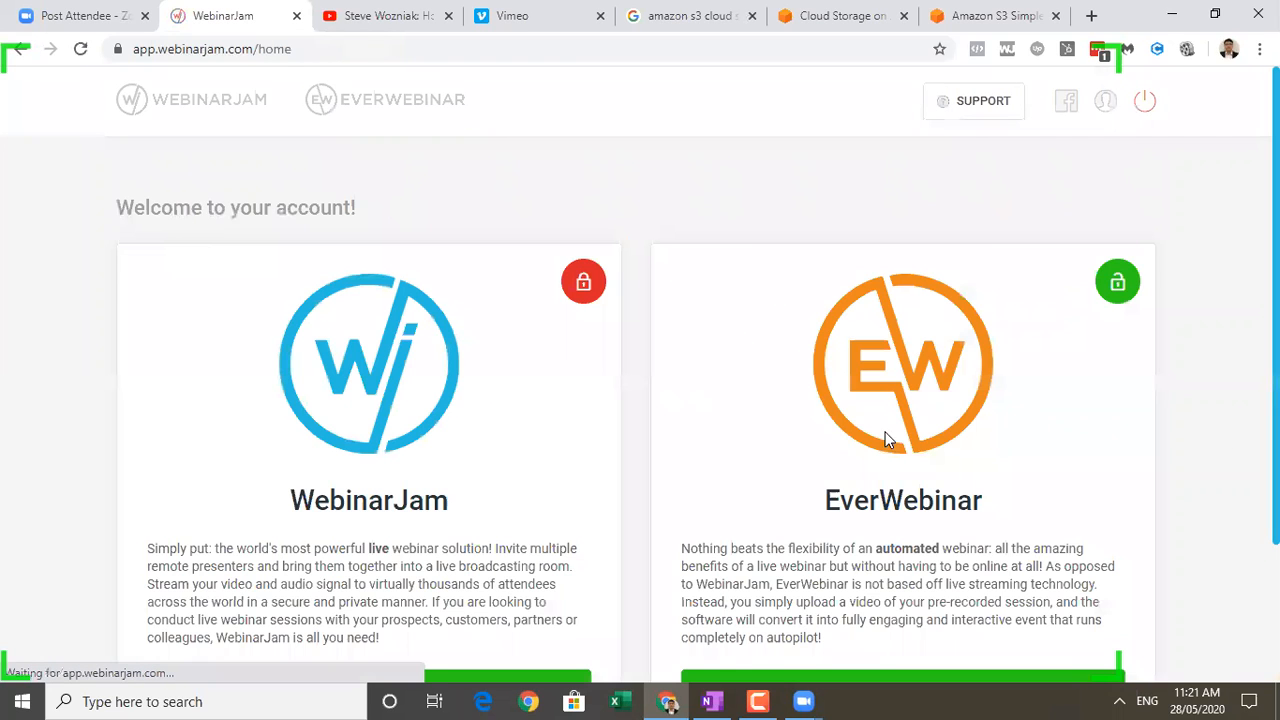
pyautogui.scroll(-1, 960, 570)
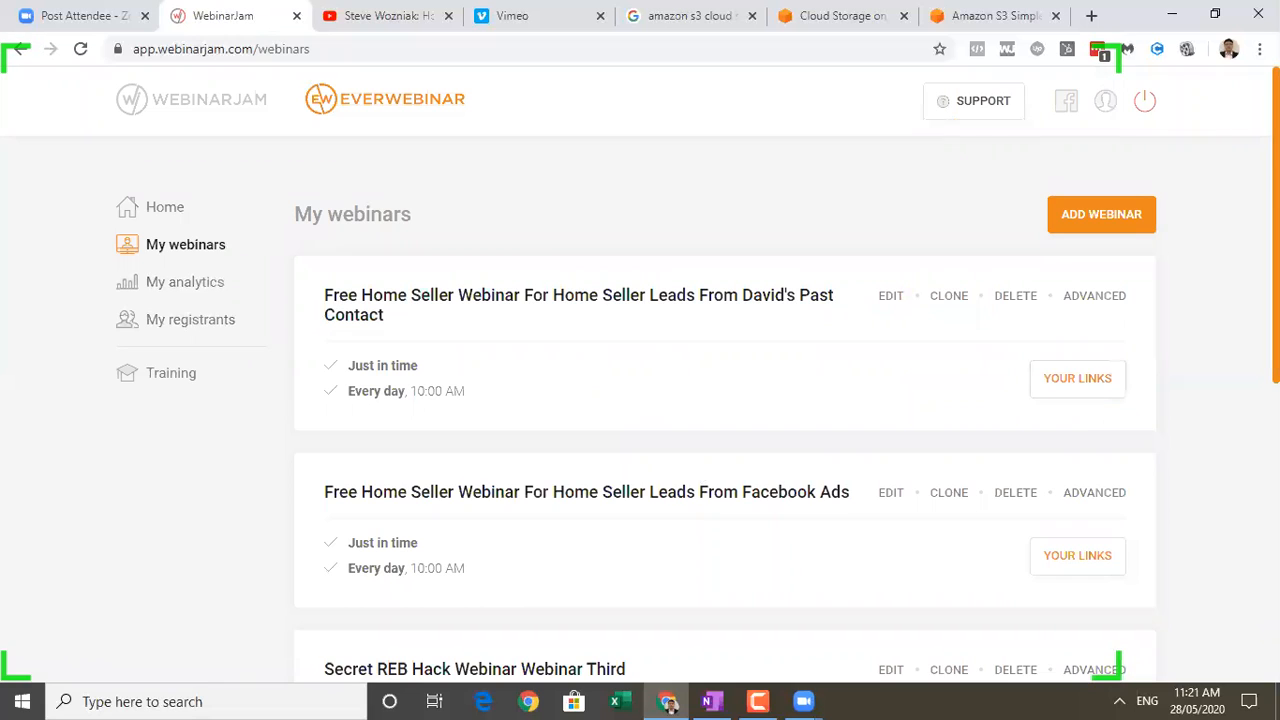
pyautogui.scroll(-5, 1226, 593)
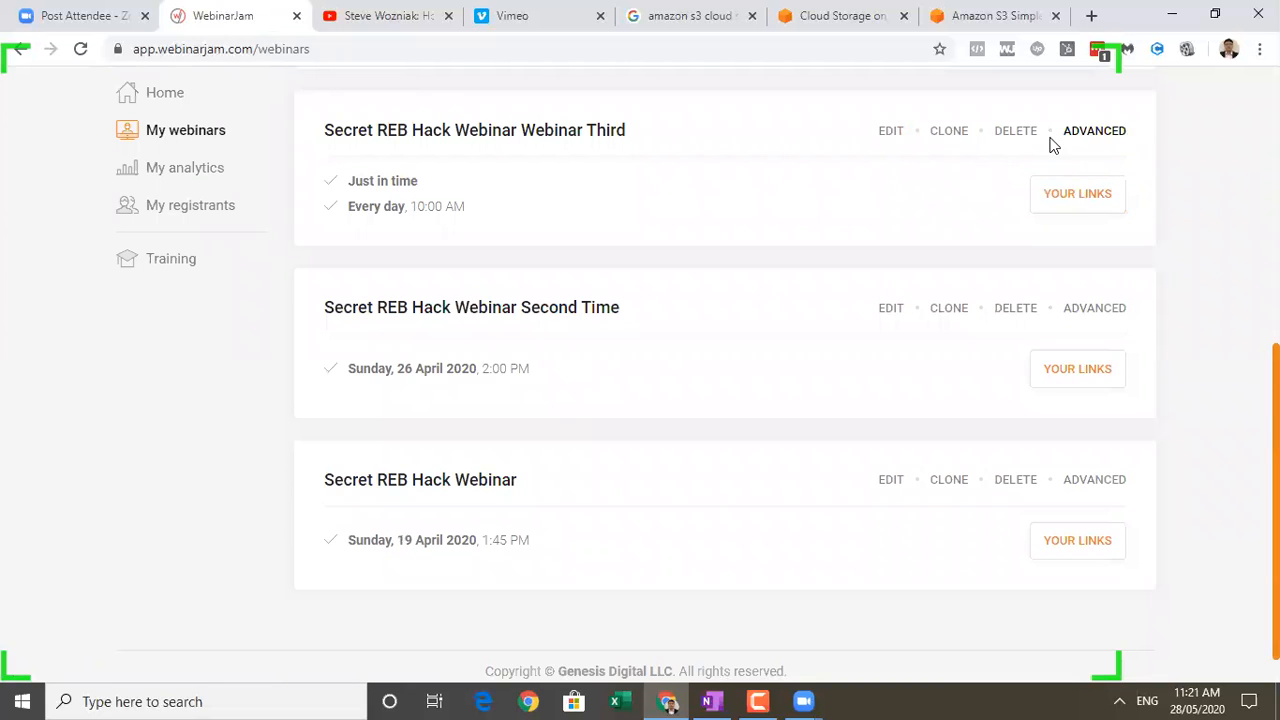
# View the goal tracking and one-click registration options in the advanced integration of Secret REB Hack Webinar Webinar Third, and close them.
pyautogui.click(1120, 133)
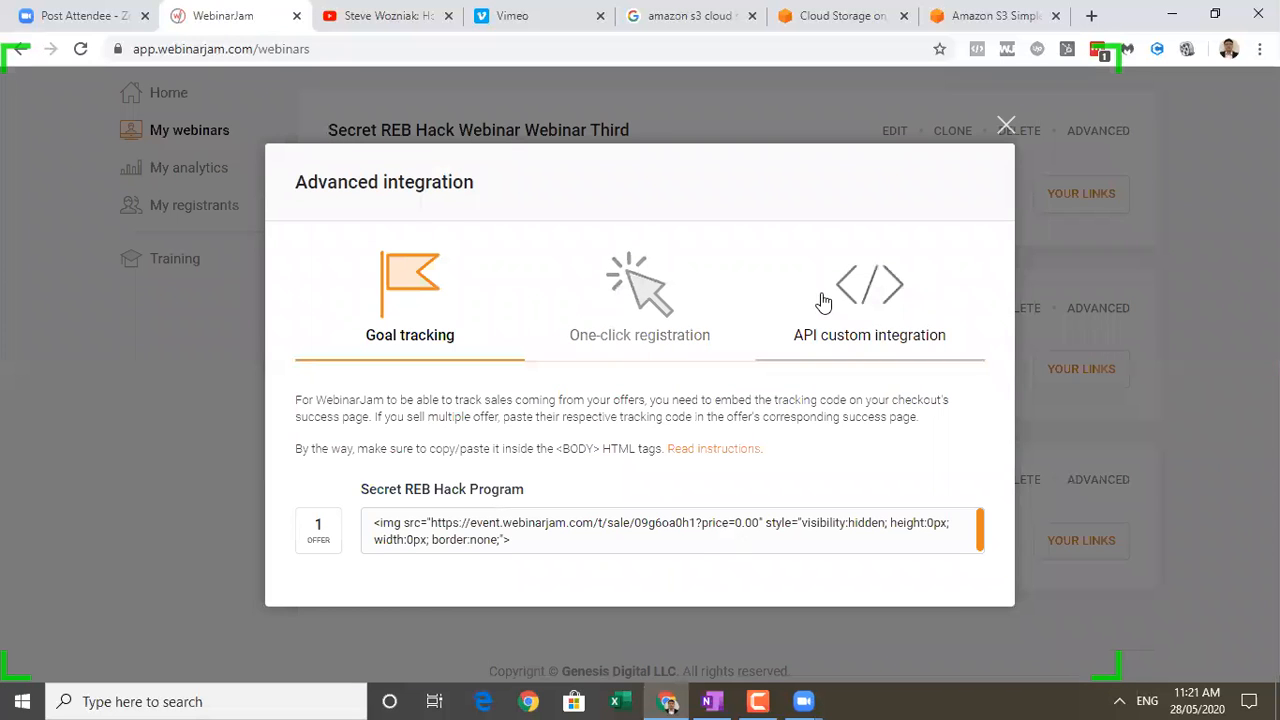
pyautogui.click(665, 305)
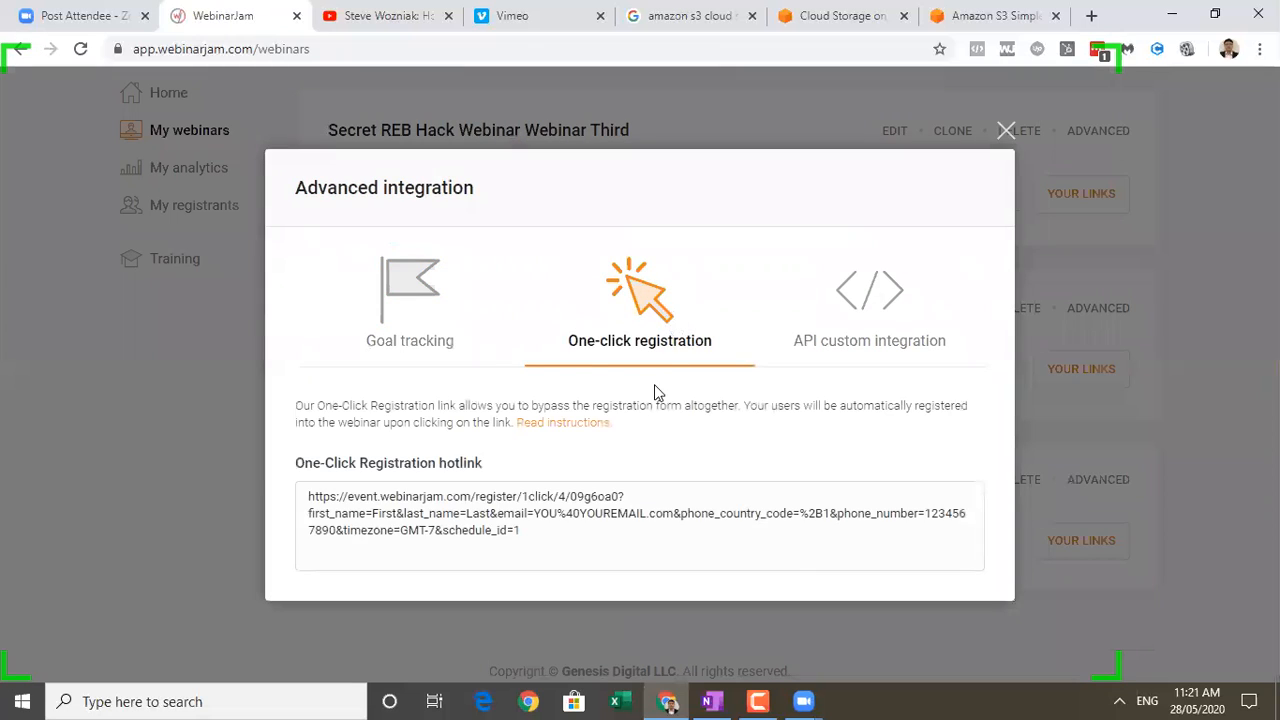
pyautogui.click(426, 316)
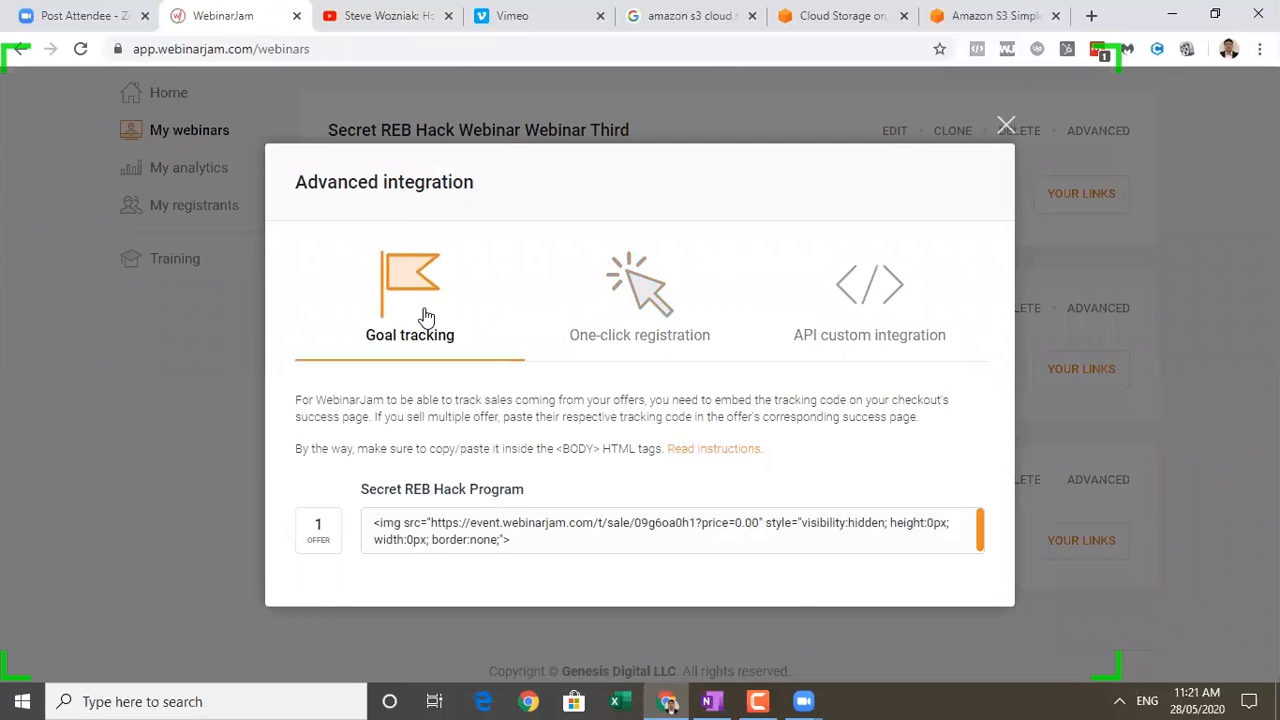
pyautogui.click(1004, 127)
# Copy the attendees' direct link to the live room of Secret REB Hack Webinar Webinar Third and open it in a new browser tab.
pyautogui.click(1053, 196)
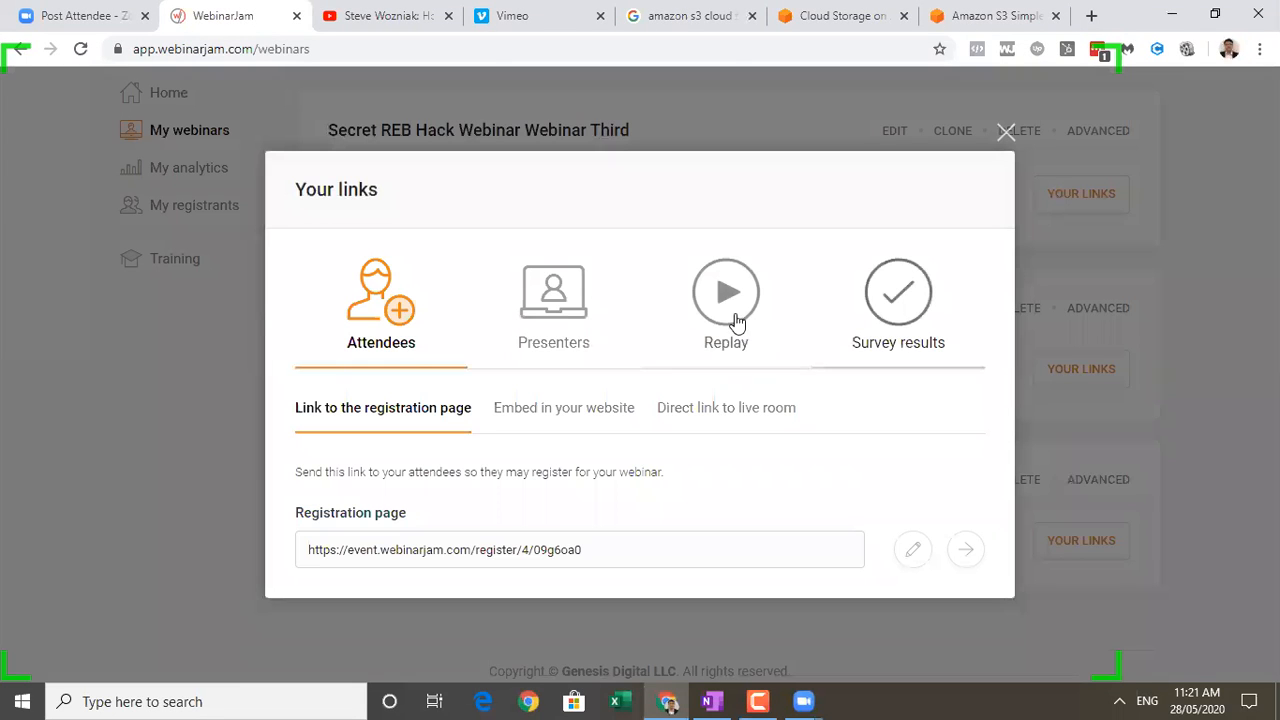
pyautogui.click(679, 409)
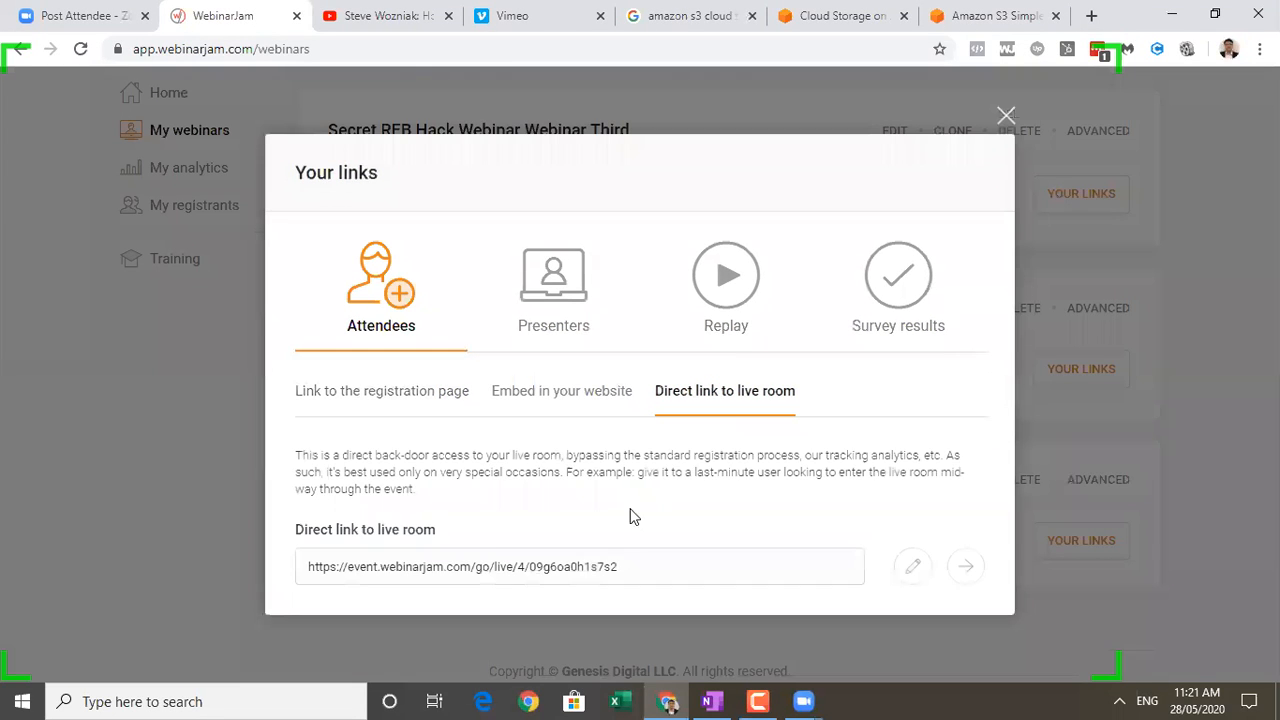
pyautogui.moveTo(641, 565); pyautogui.dragTo(271, 564)
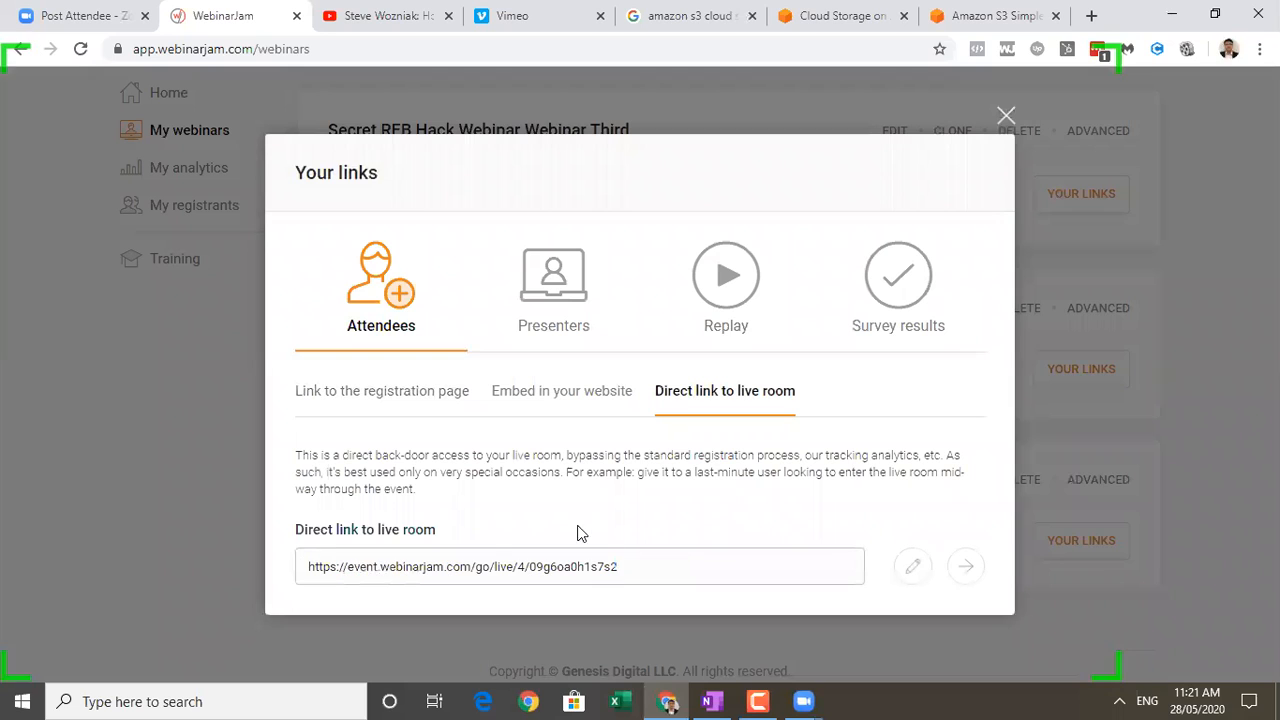
pyautogui.moveTo(623, 566); pyautogui.dragTo(310, 568)
pyautogui.hotkey('ctrl', 'c')
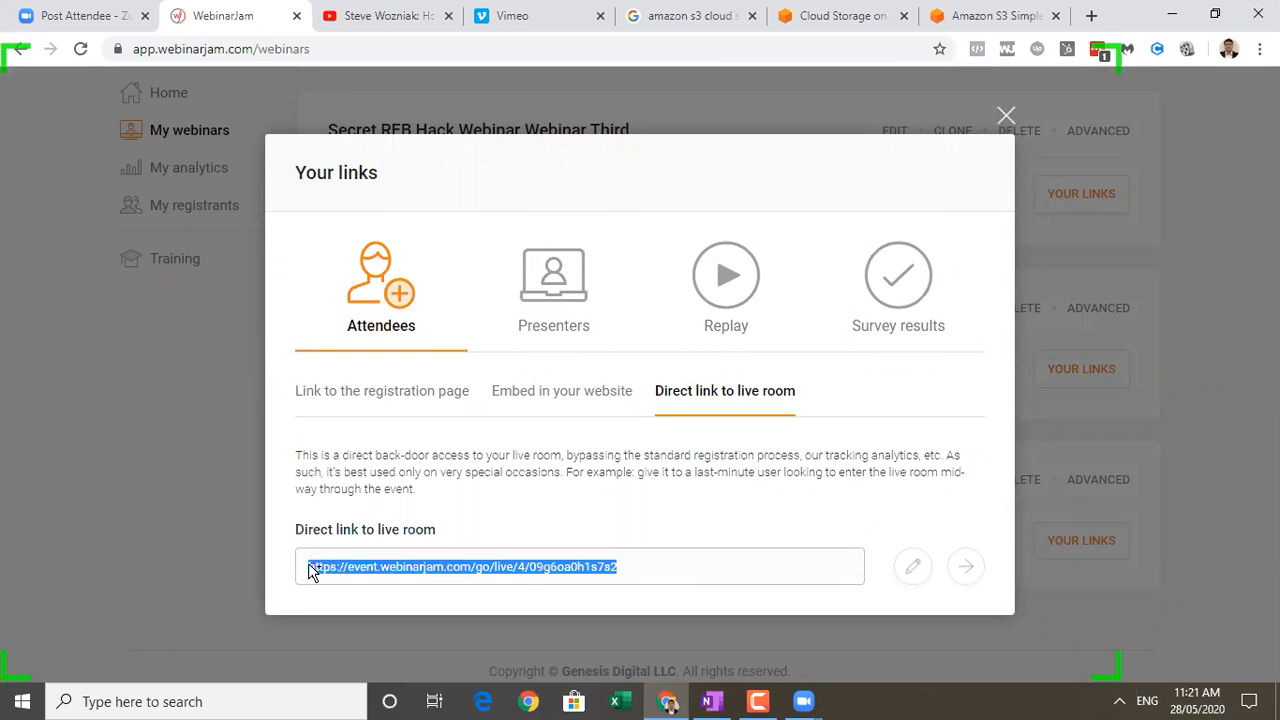
pyautogui.click(1090, 15)
pyautogui.hotkey('ctrl', 'v')
pyautogui.press('Return')
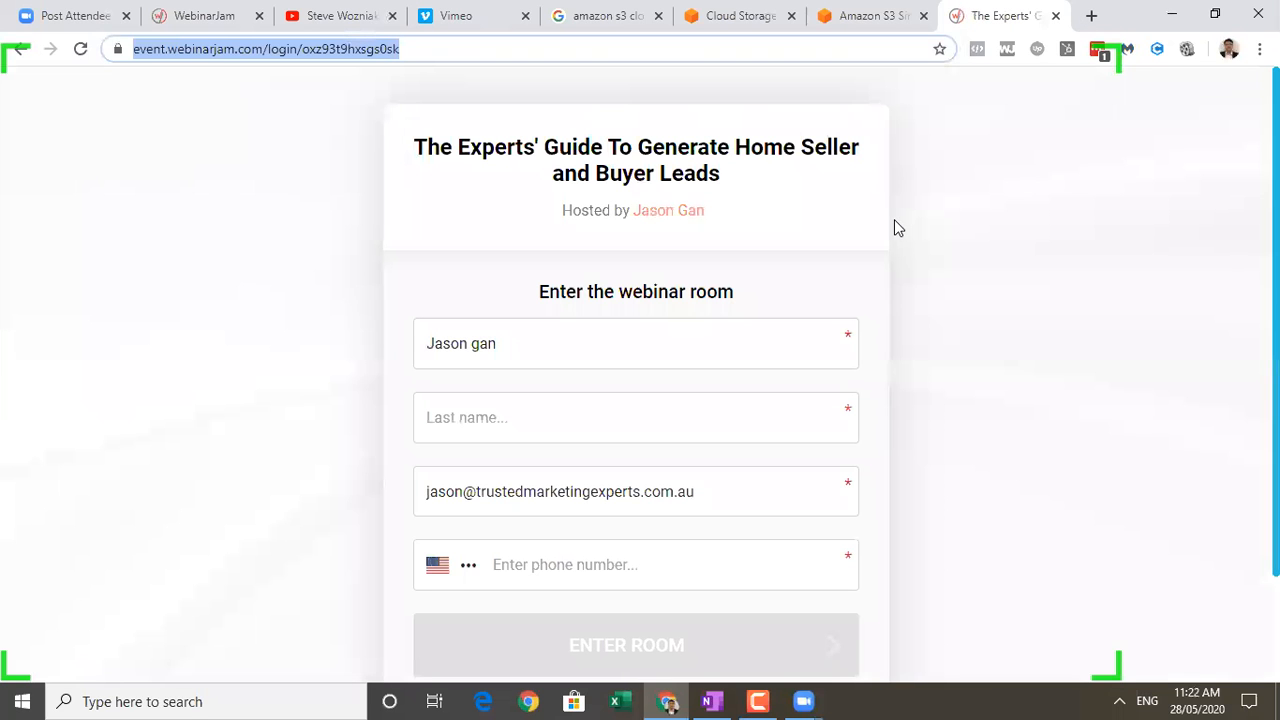
# Correct the first name and fill in the last name on the webinar room entry form.
pyautogui.click(611, 411)
pyautogui.click(580, 361)
pyautogui.press('BackSpace')
pyautogui.press('BackSpace')
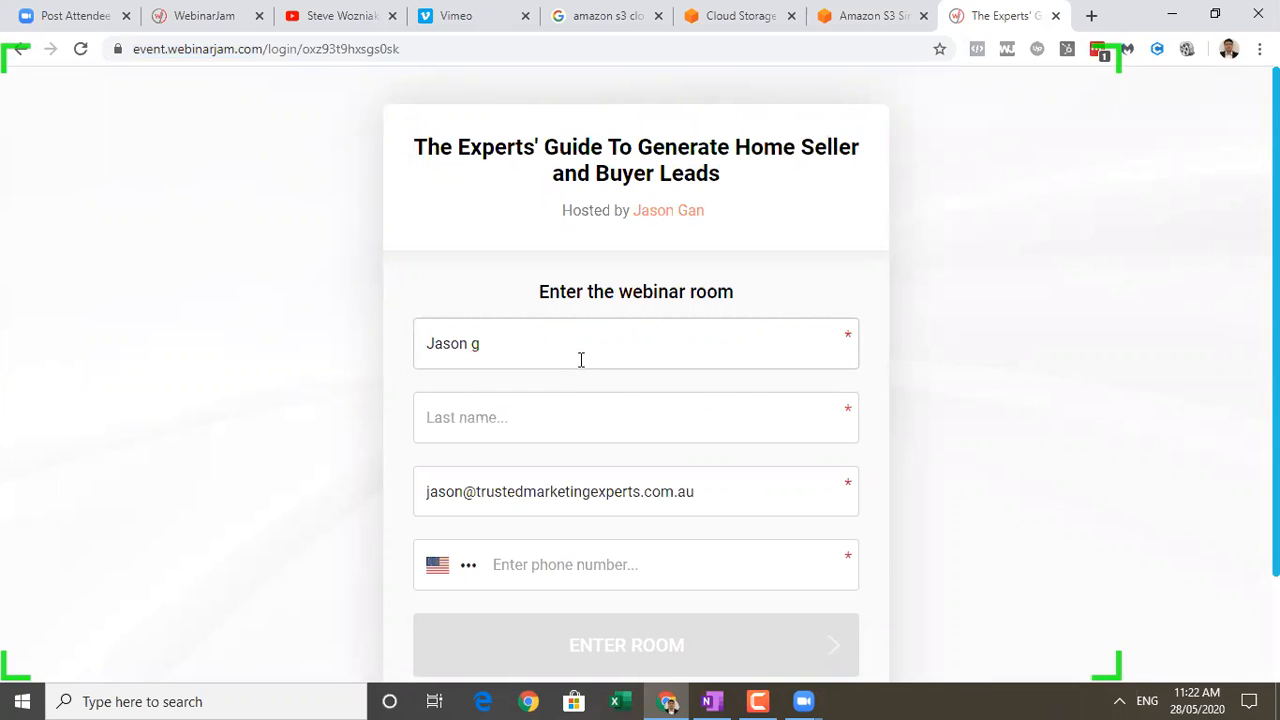
pyautogui.write('G')
pyautogui.click(507, 419)
pyautogui.write('Ga')
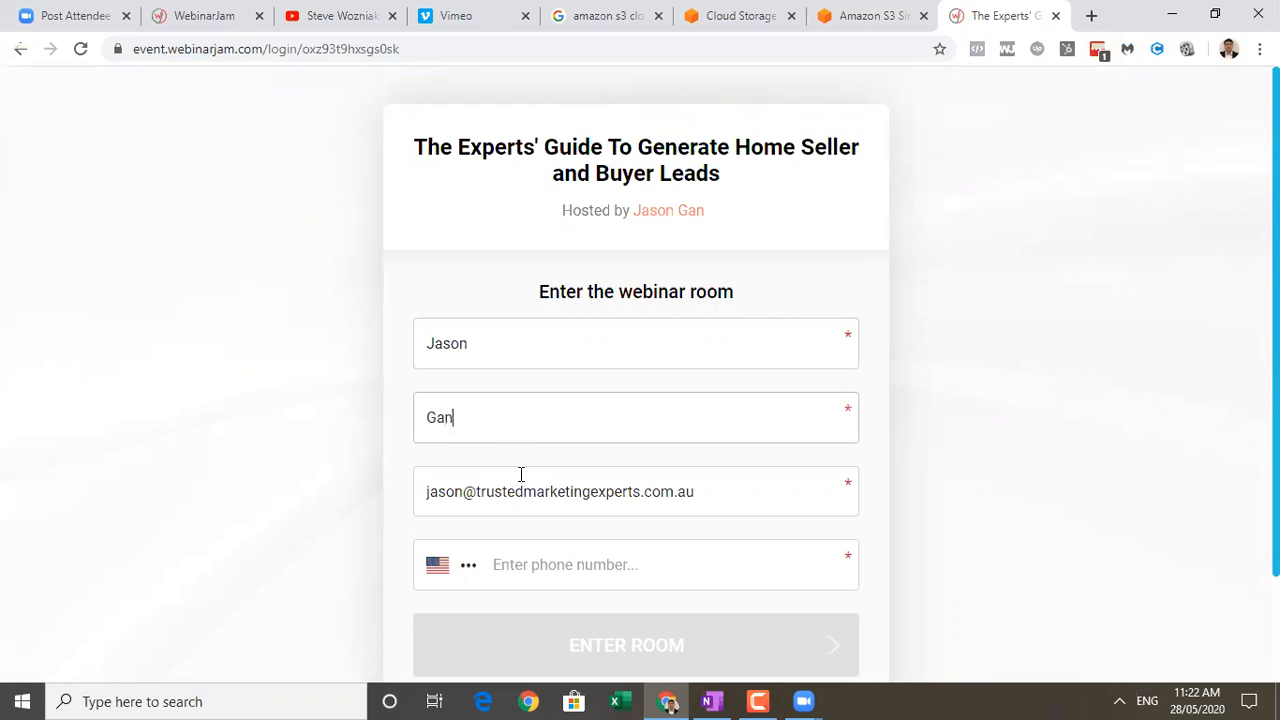
# Choose the phone country code, fill in the attendee's phone number and enter the webinar room.
pyautogui.click(469, 566)
pyautogui.click(469, 566)
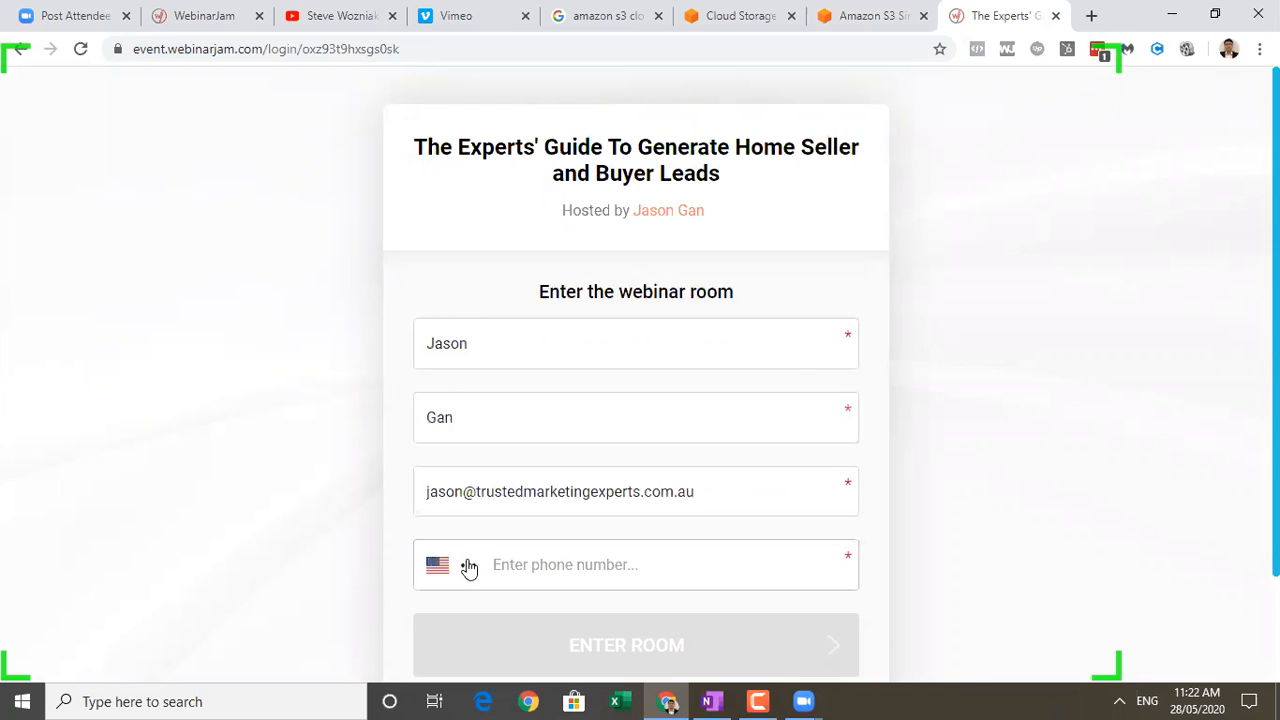
pyautogui.click(469, 566)
pyautogui.click(511, 420)
pyautogui.press('Return')
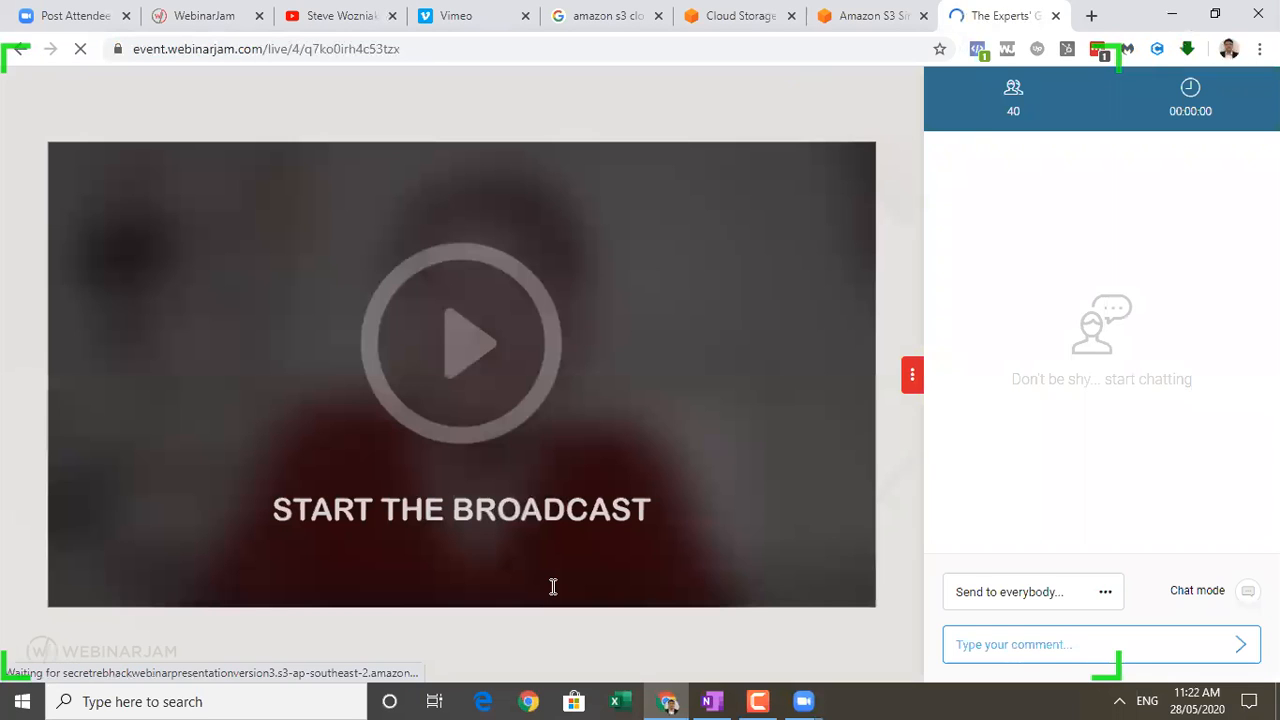
# Start the webinar broadcast and lower the headset speaker volume to near the minimum.
pyautogui.click(465, 357)
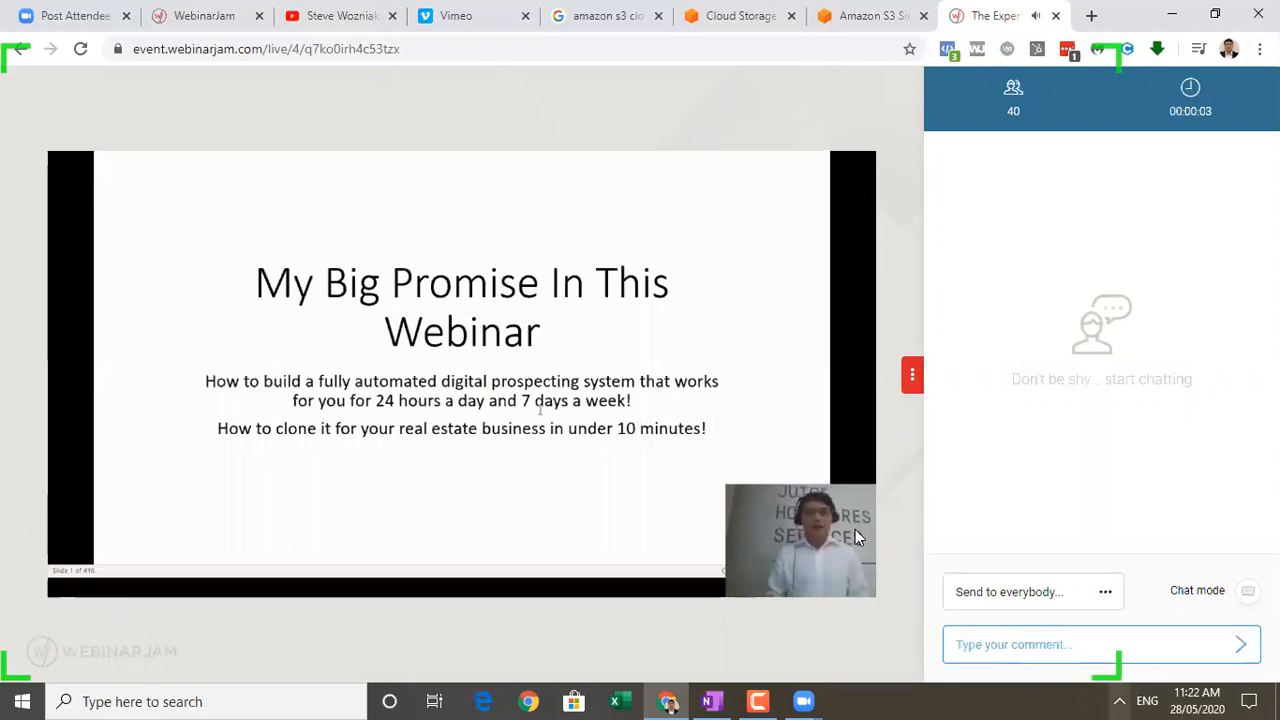
pyautogui.click(1119, 701)
pyautogui.click(1175, 592)
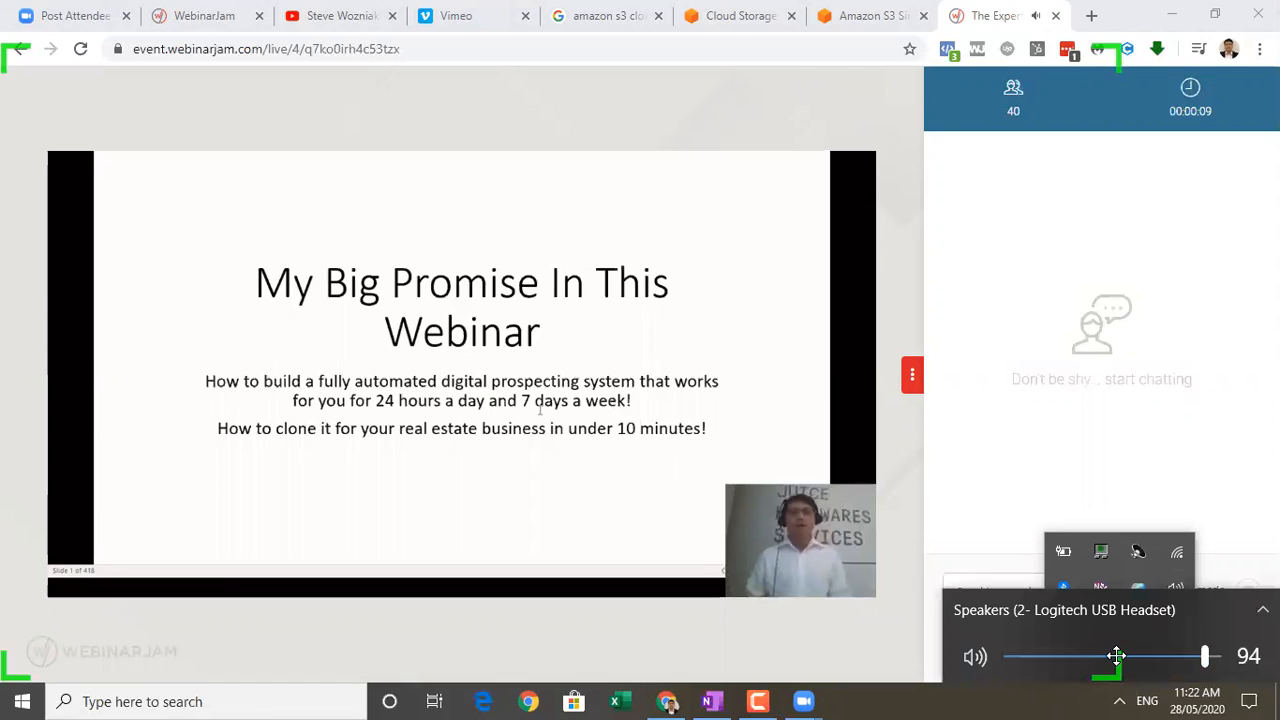
pyautogui.moveTo(1116, 655); pyautogui.dragTo(1009, 656)
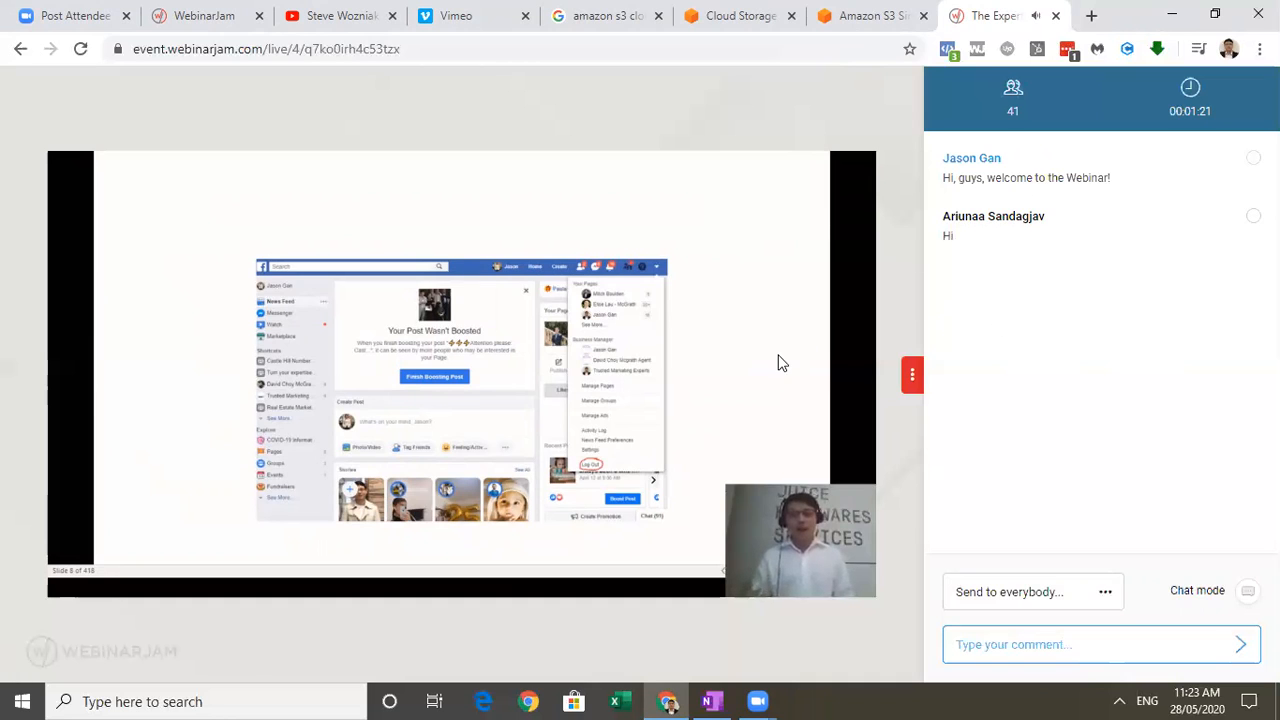
# Close the links dialog over the webinar list, check the running live room once more and return to the list.
pyautogui.click(212, 12)
pyautogui.click(1006, 116)
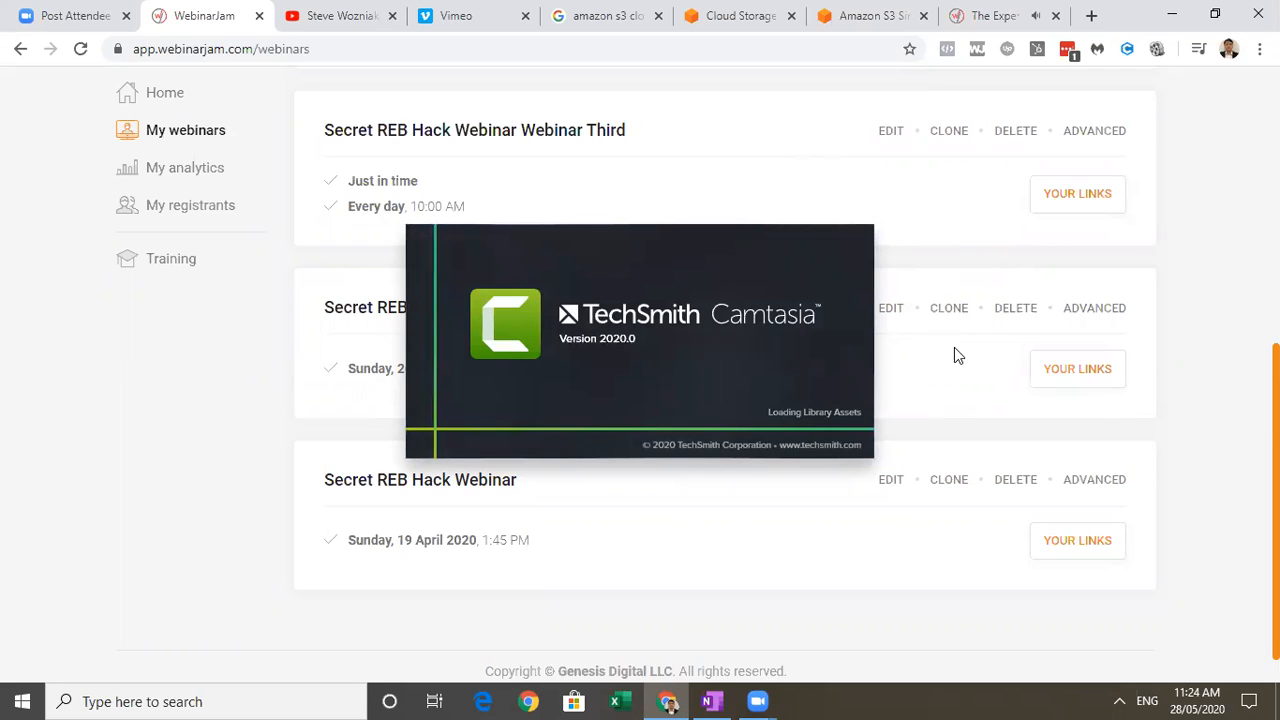
pyautogui.click(984, 14)
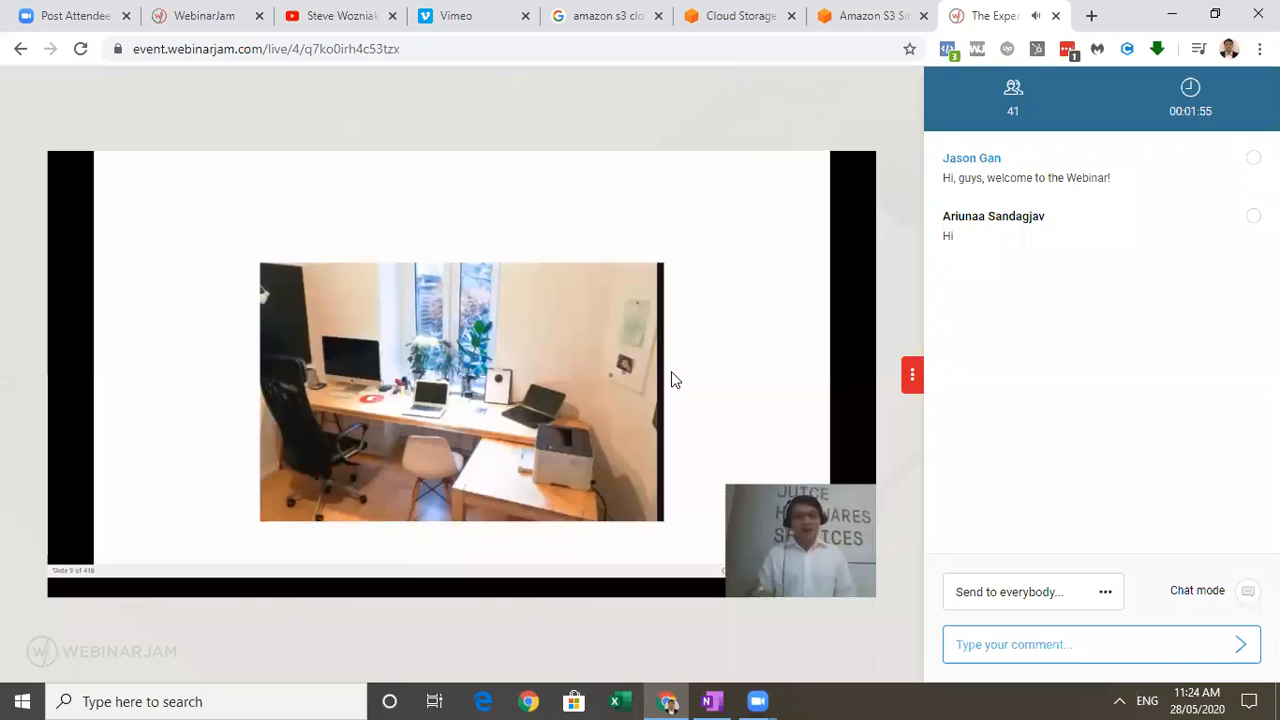
pyautogui.click(193, 12)
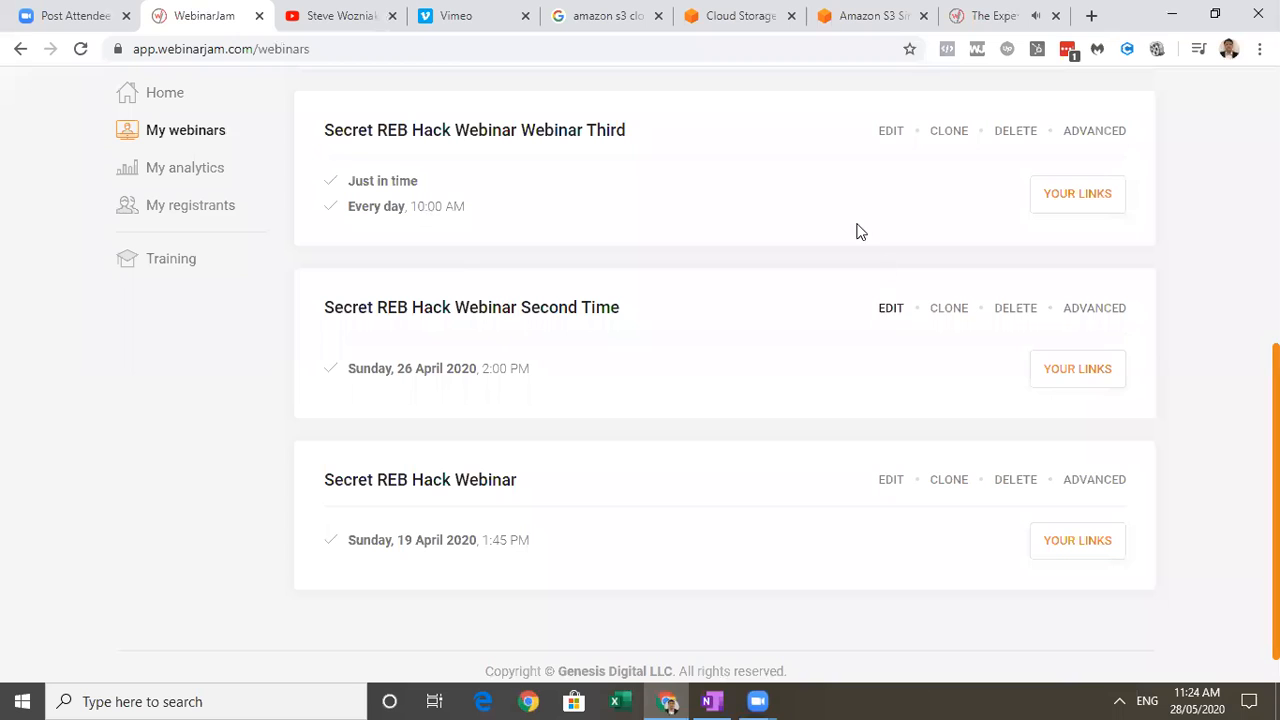
# Open Secret REB Hack Webinar Webinar Third for editing and review its source video URL and duration settings.
pyautogui.click(888, 131)
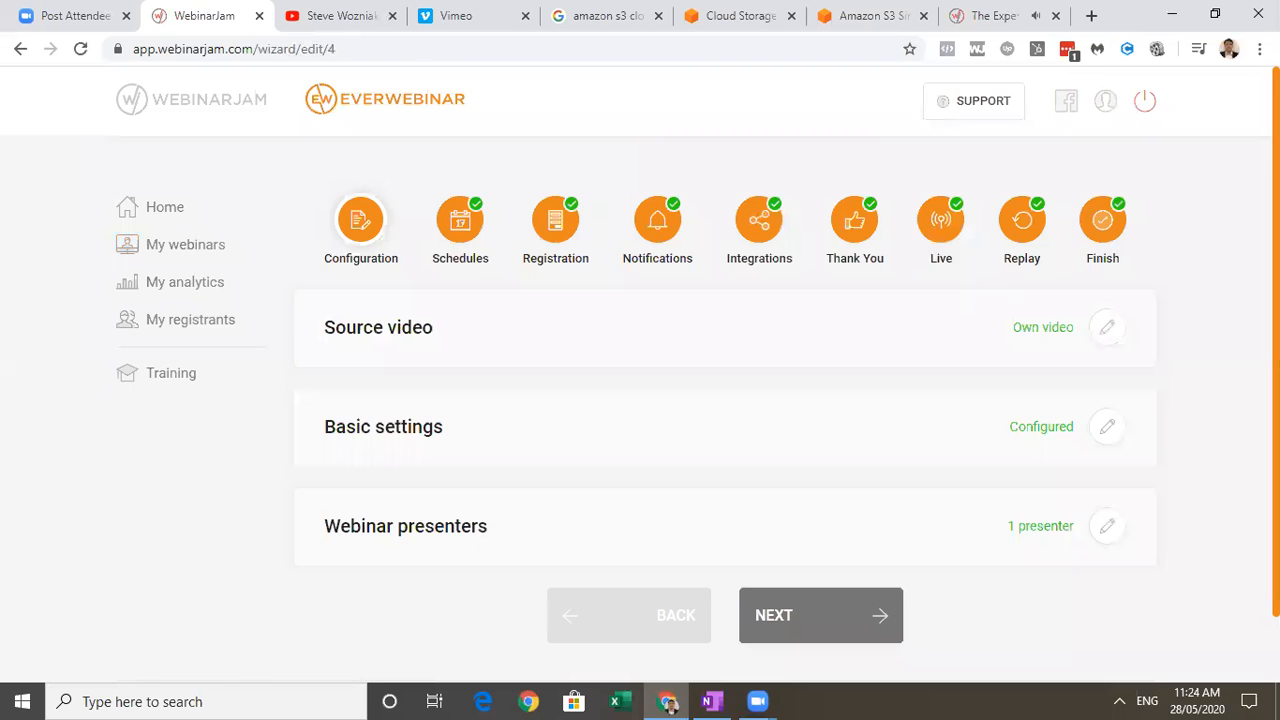
pyautogui.scroll(-1, 900, 450)
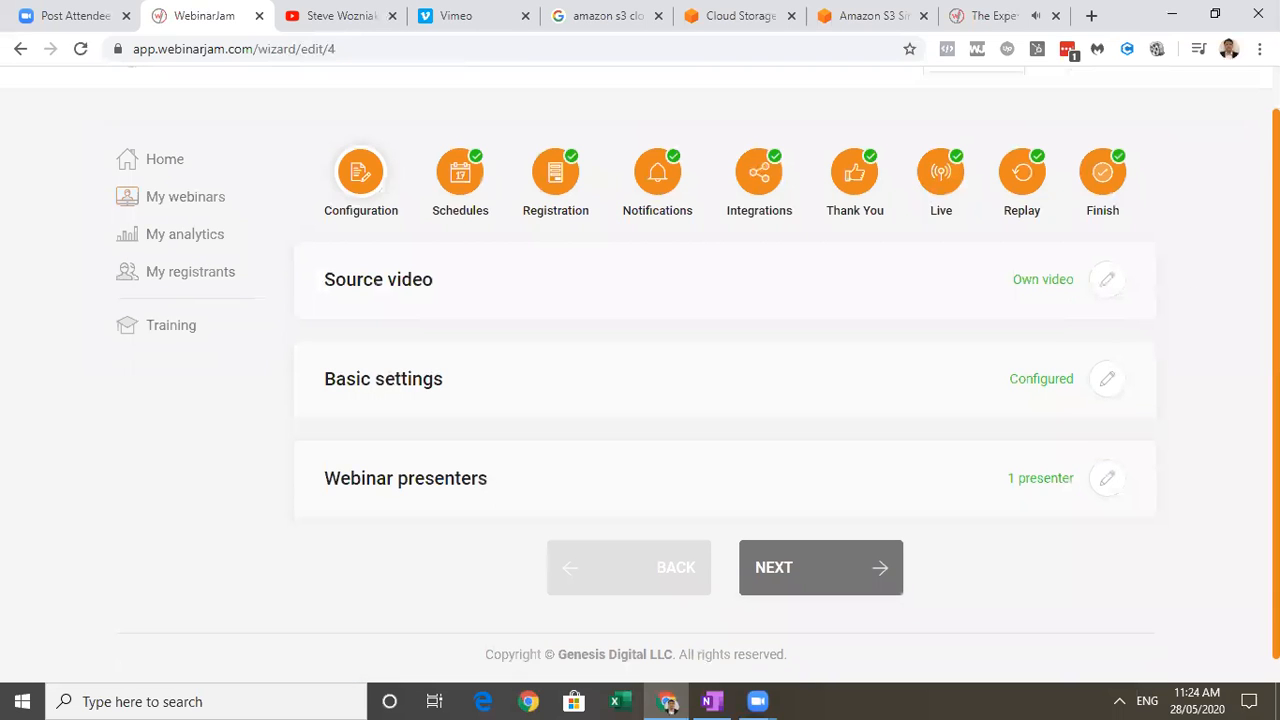
pyautogui.click(1100, 292)
pyautogui.scroll(-3, 725, 400)
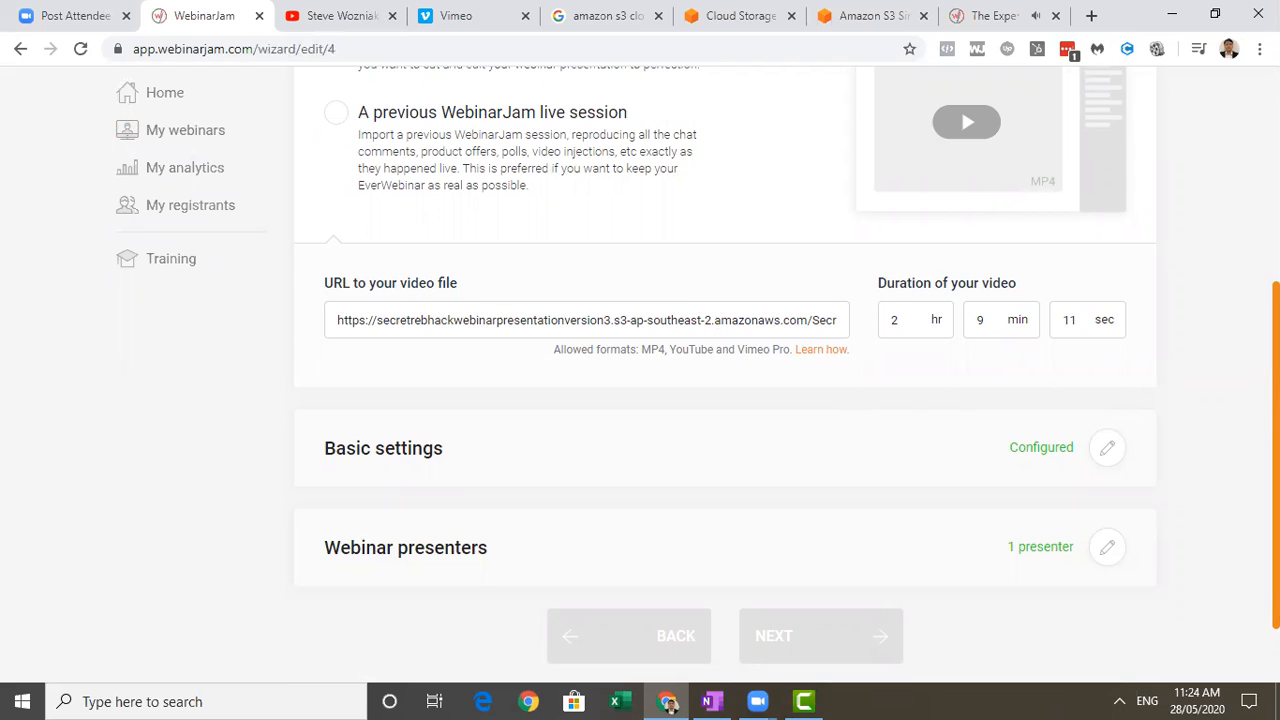
pyautogui.scroll(-1, 700, 375)
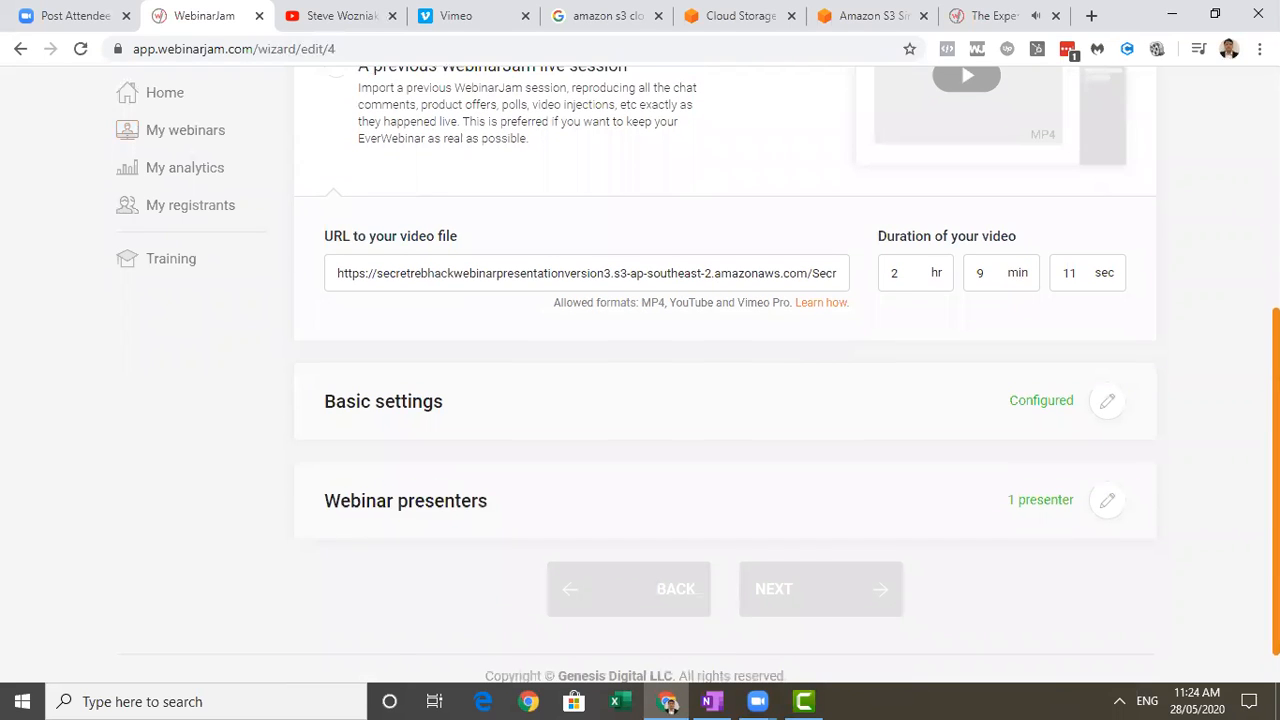
# Open the basic settings and review the webinar's title, description, language, On-Demand listing choice and directory category.
pyautogui.click(1100, 398)
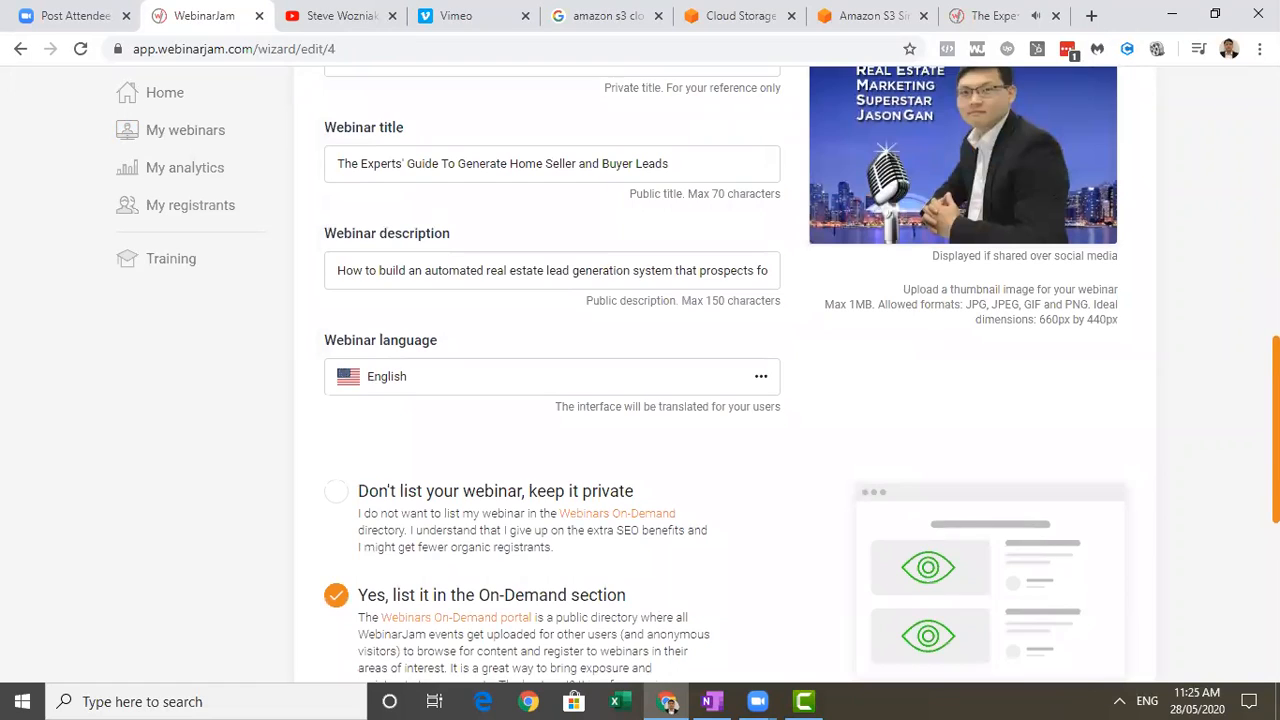
pyautogui.scroll(-2, 725, 375)
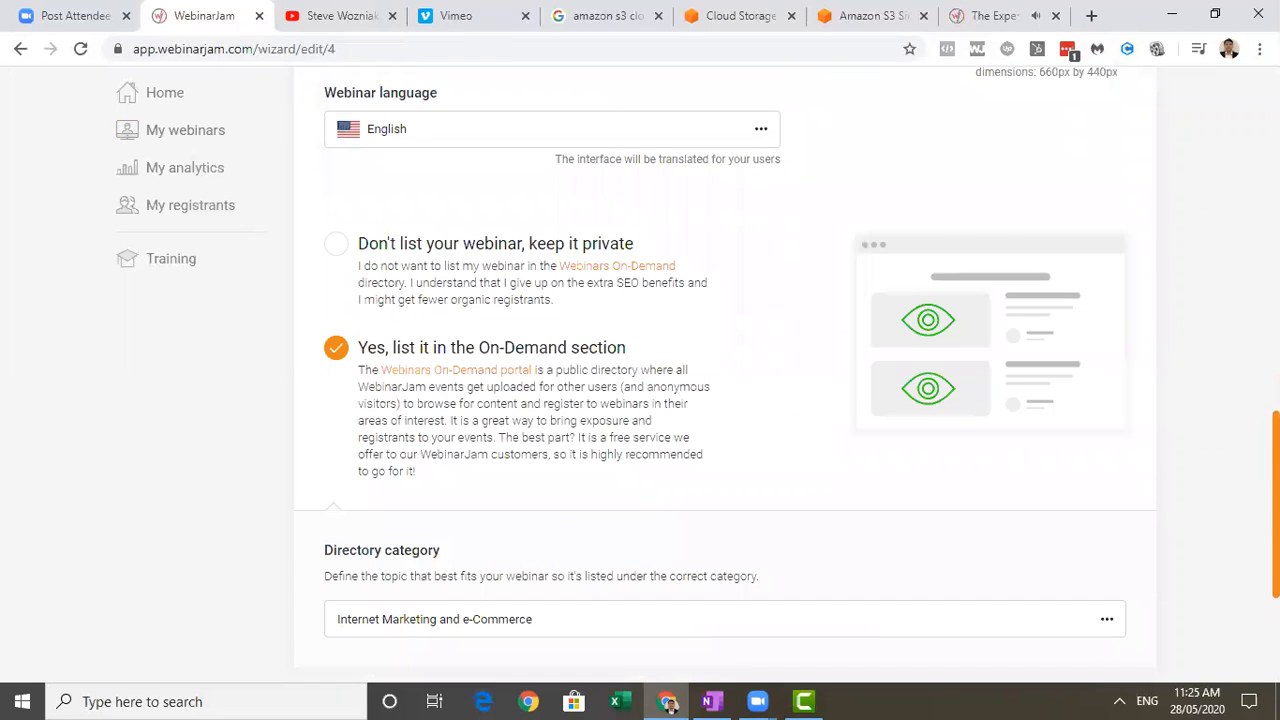
pyautogui.scroll(-2, 725, 375)
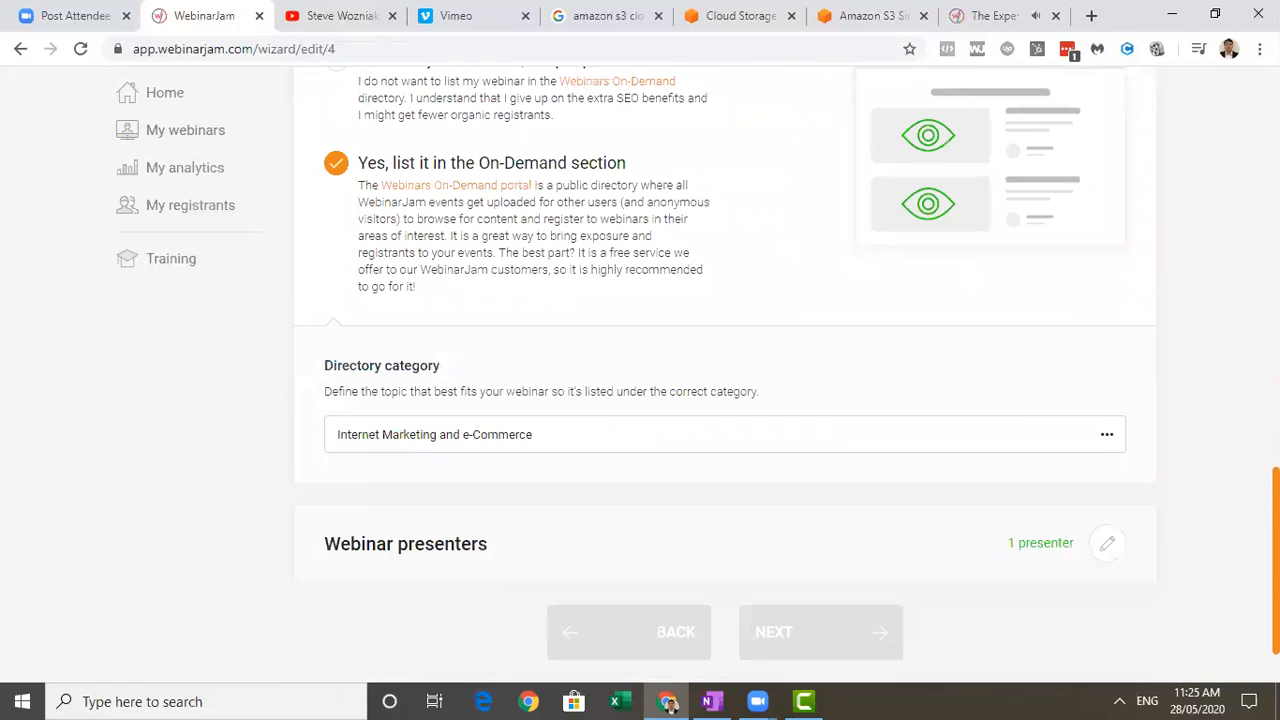
pyautogui.scroll(-1, 725, 375)
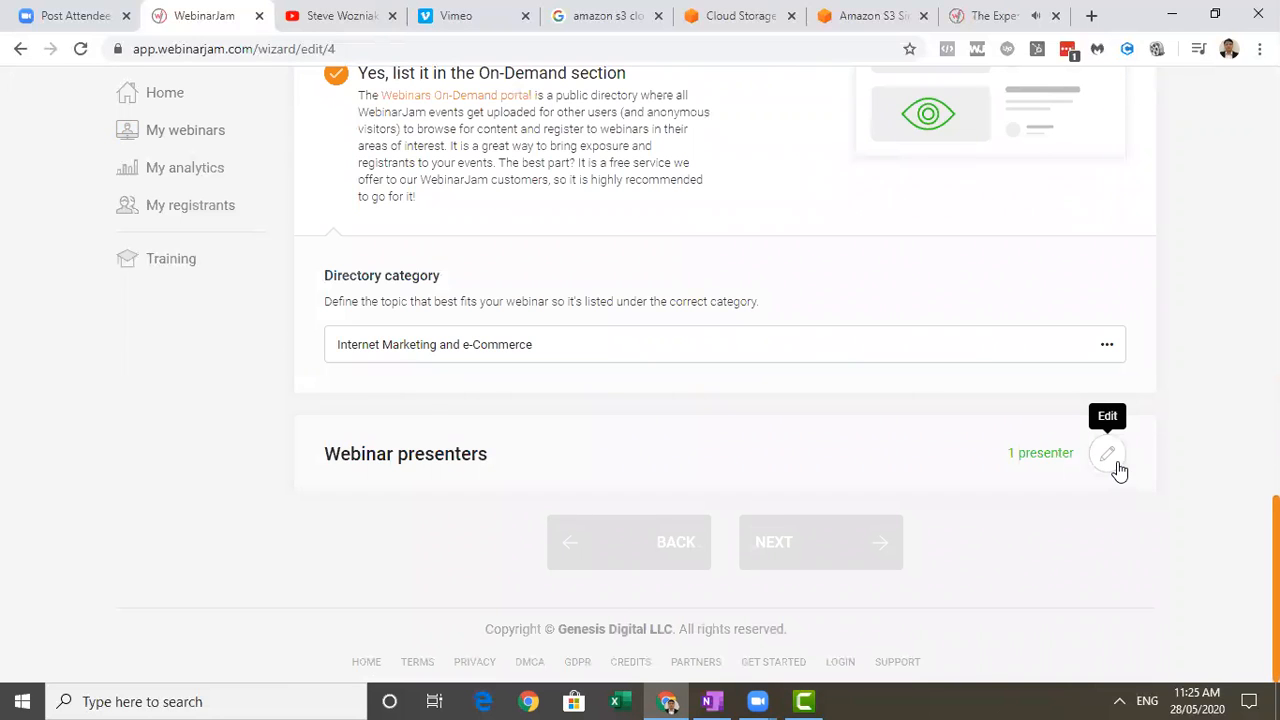
pyautogui.scroll(11, 1091, 413)
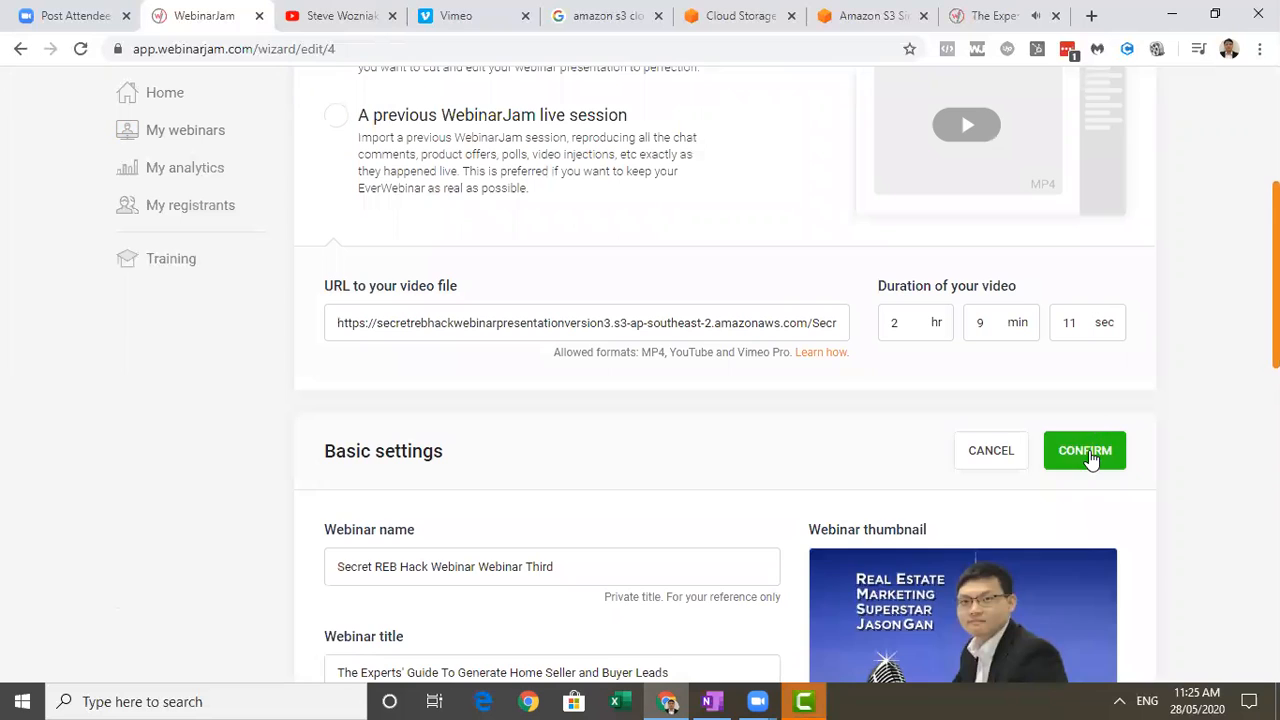
# Confirm the webinar's basic settings and source video sections.
pyautogui.click(1087, 455)
pyautogui.scroll(3, 1143, 189)
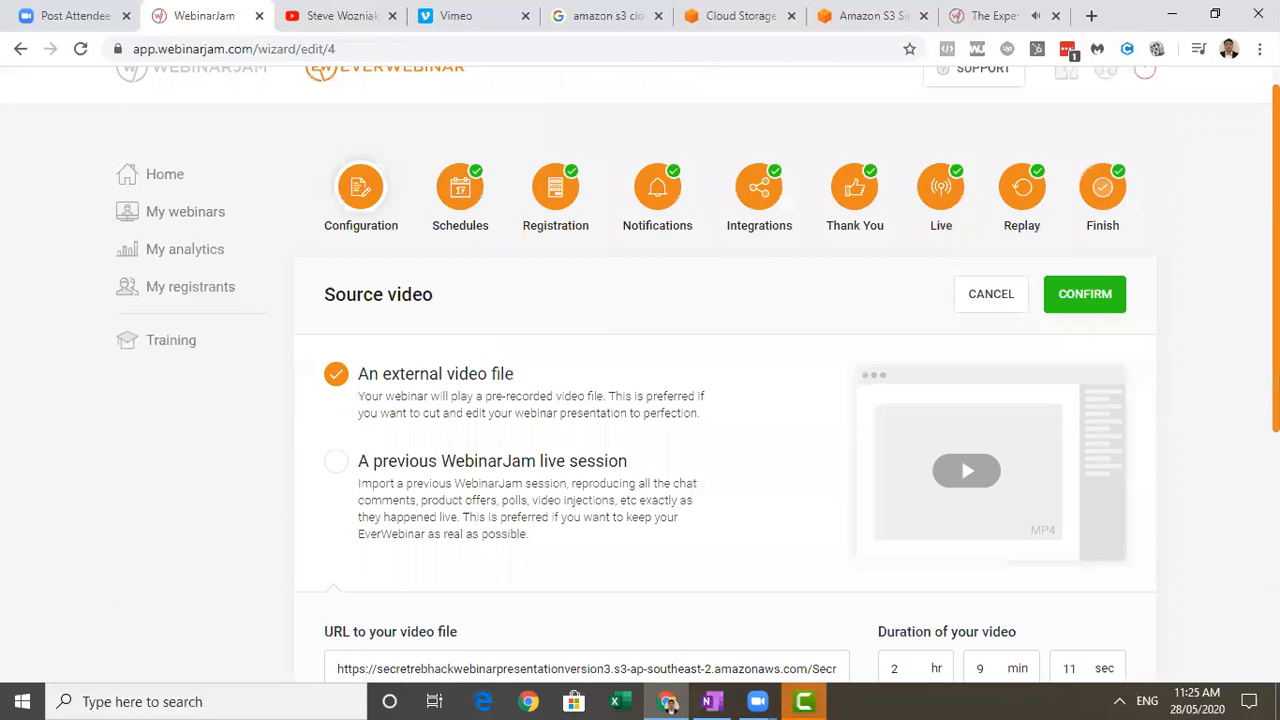
pyautogui.click(1082, 292)
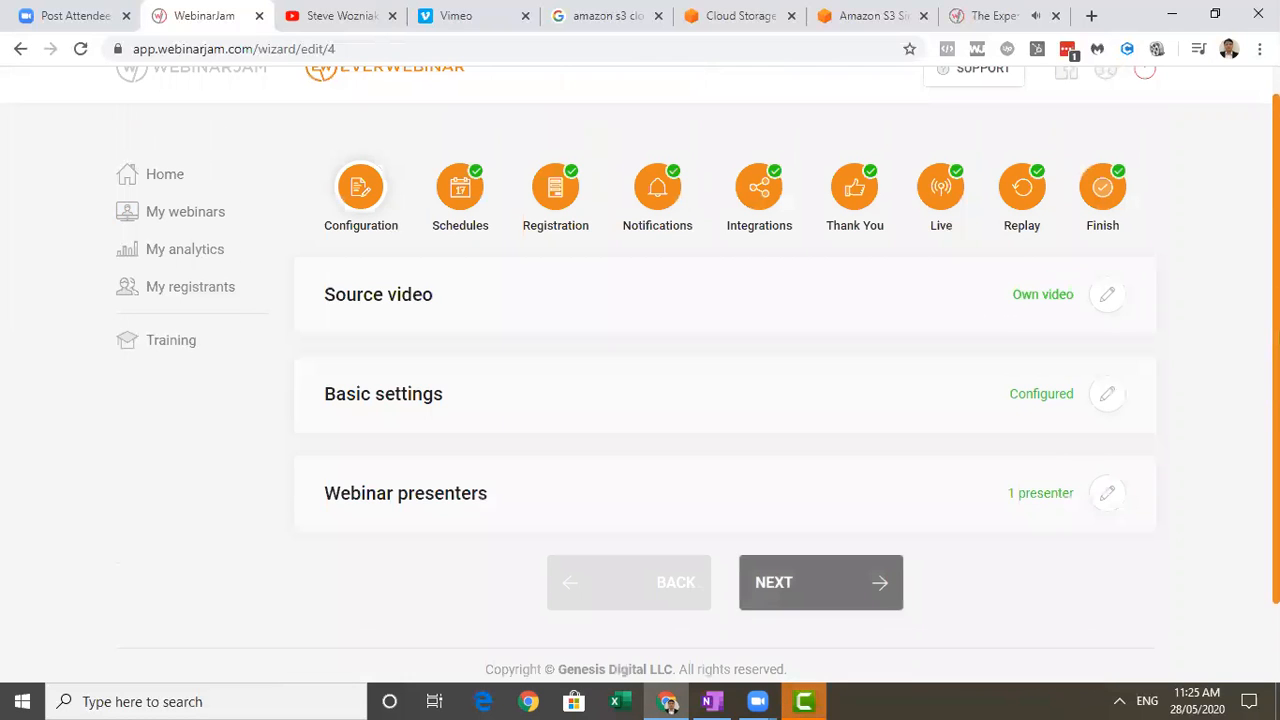
pyautogui.scroll(-1, 1146, 478)
pyautogui.scroll(1, 1060, 395)
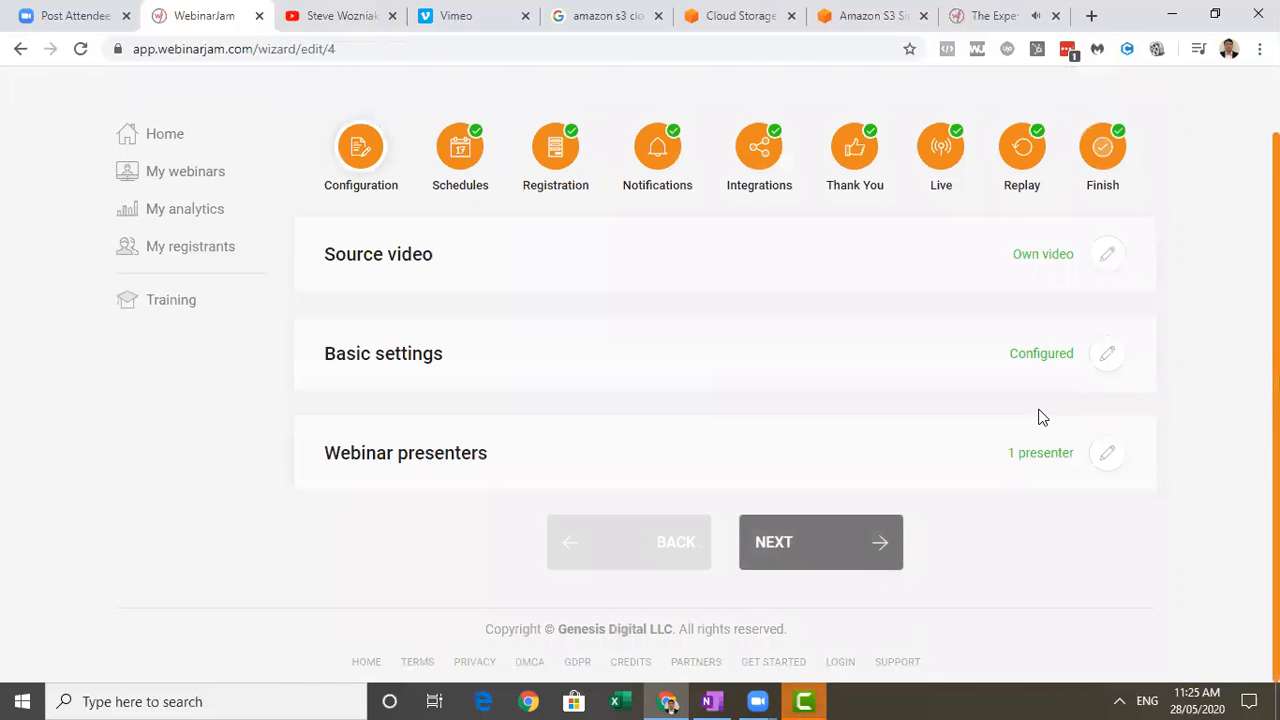
# Open the webinar schedules for editing and review the series time, replay, late attendance, Just-In-Time and displayed schedule options.
pyautogui.click(853, 545)
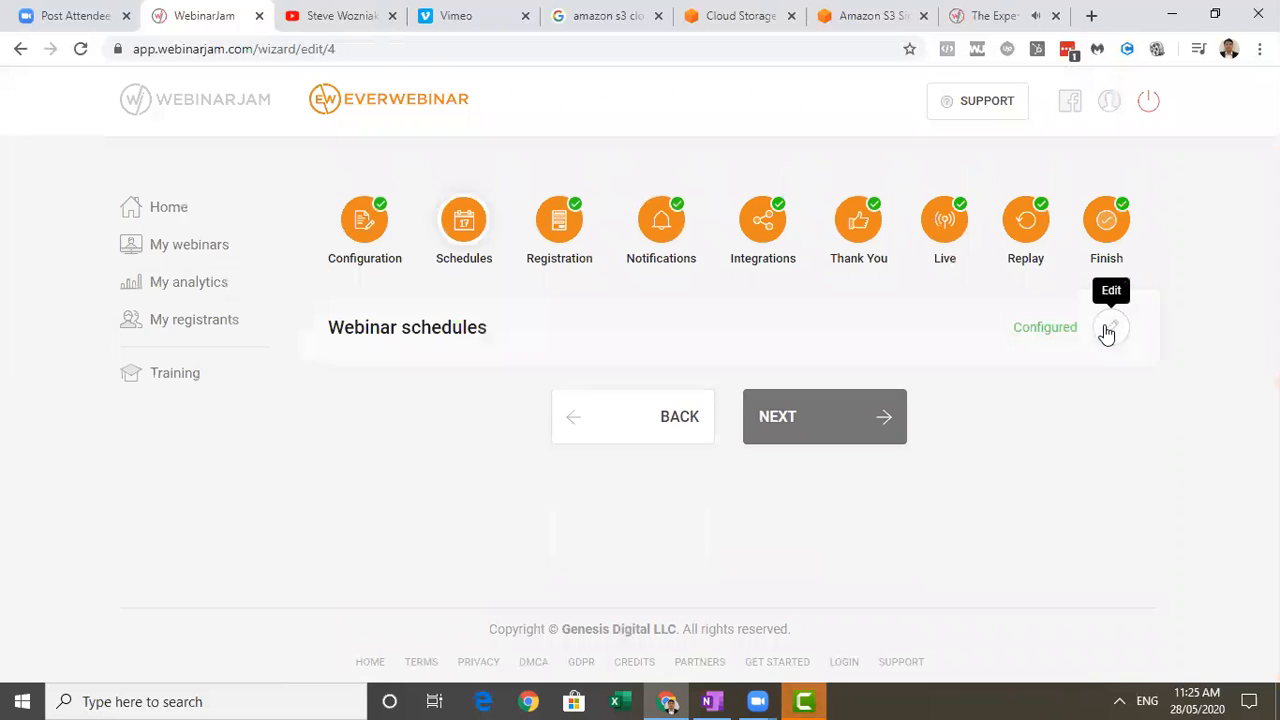
pyautogui.click(1108, 328)
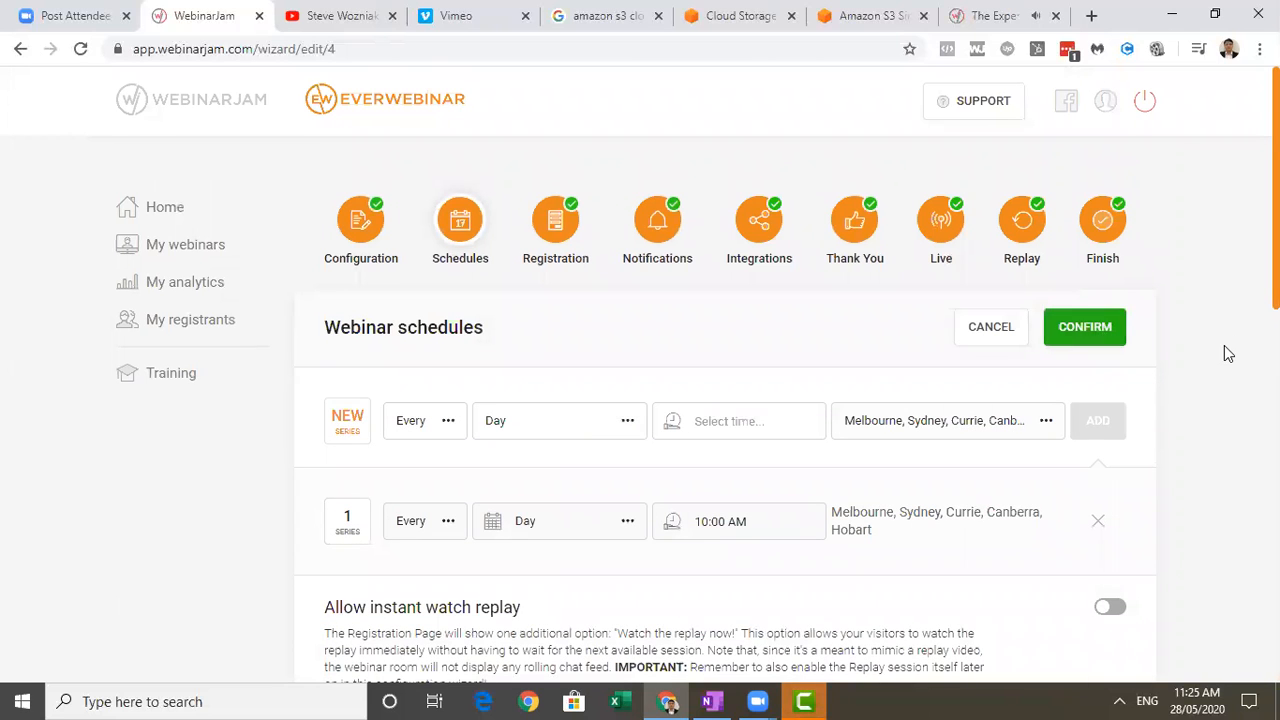
pyautogui.scroll(-2, 640, 400)
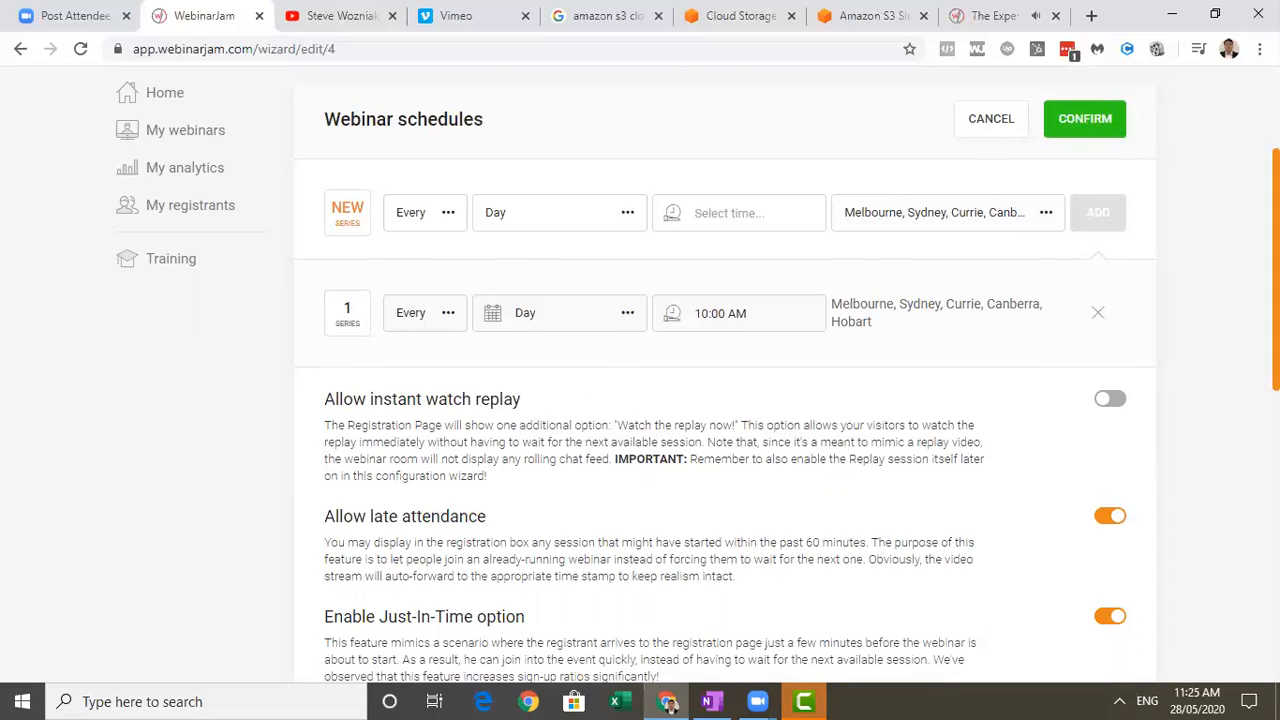
pyautogui.scroll(-1, 725, 400)
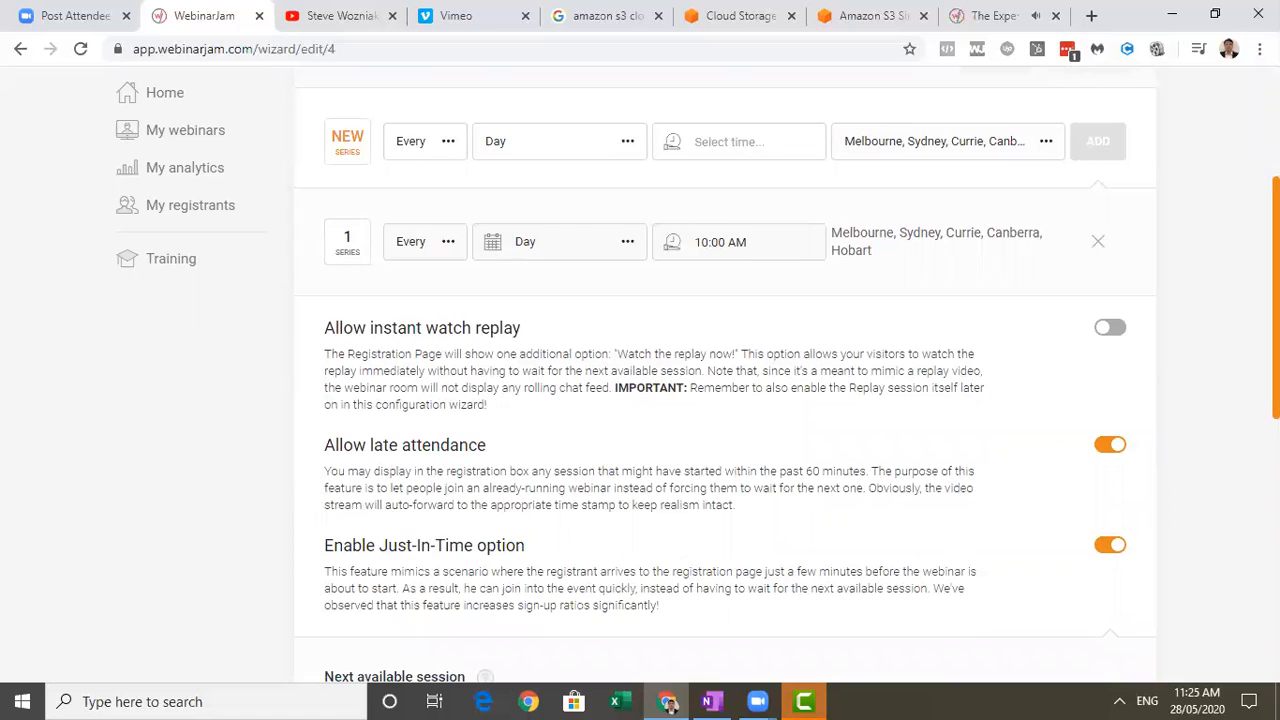
pyautogui.scroll(-1, 725, 375)
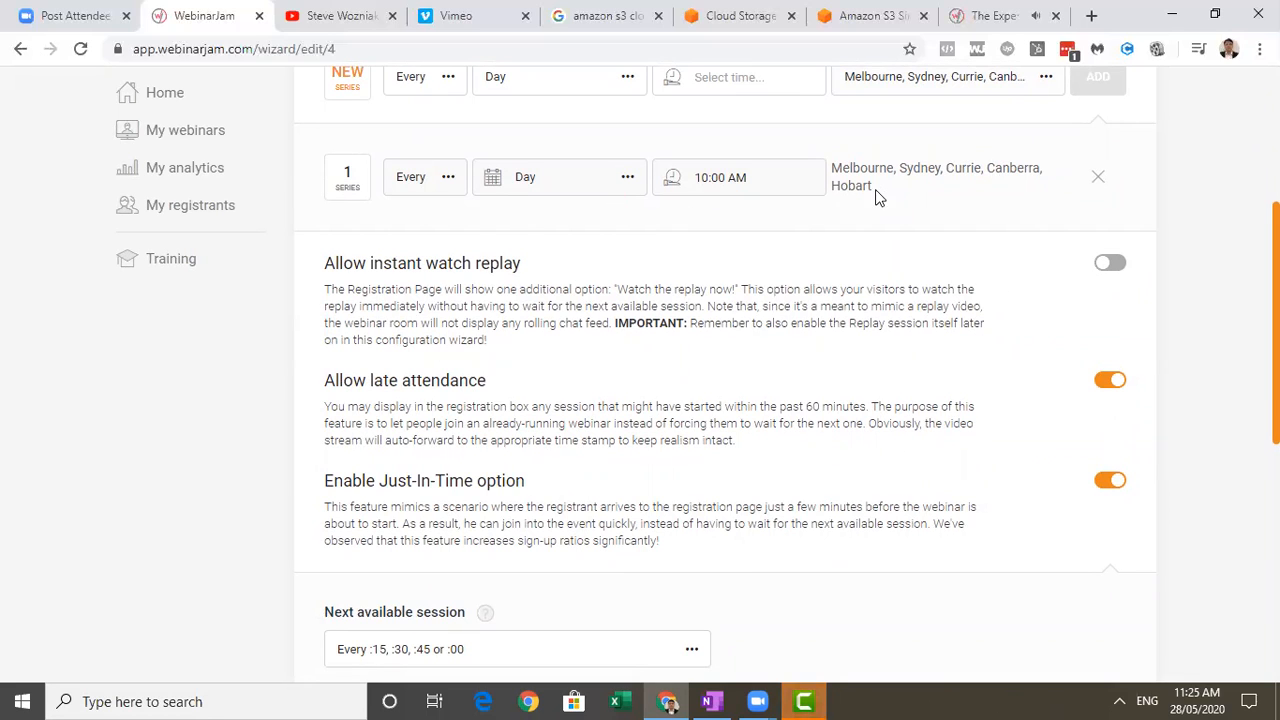
pyautogui.scroll(-2, 820, 556)
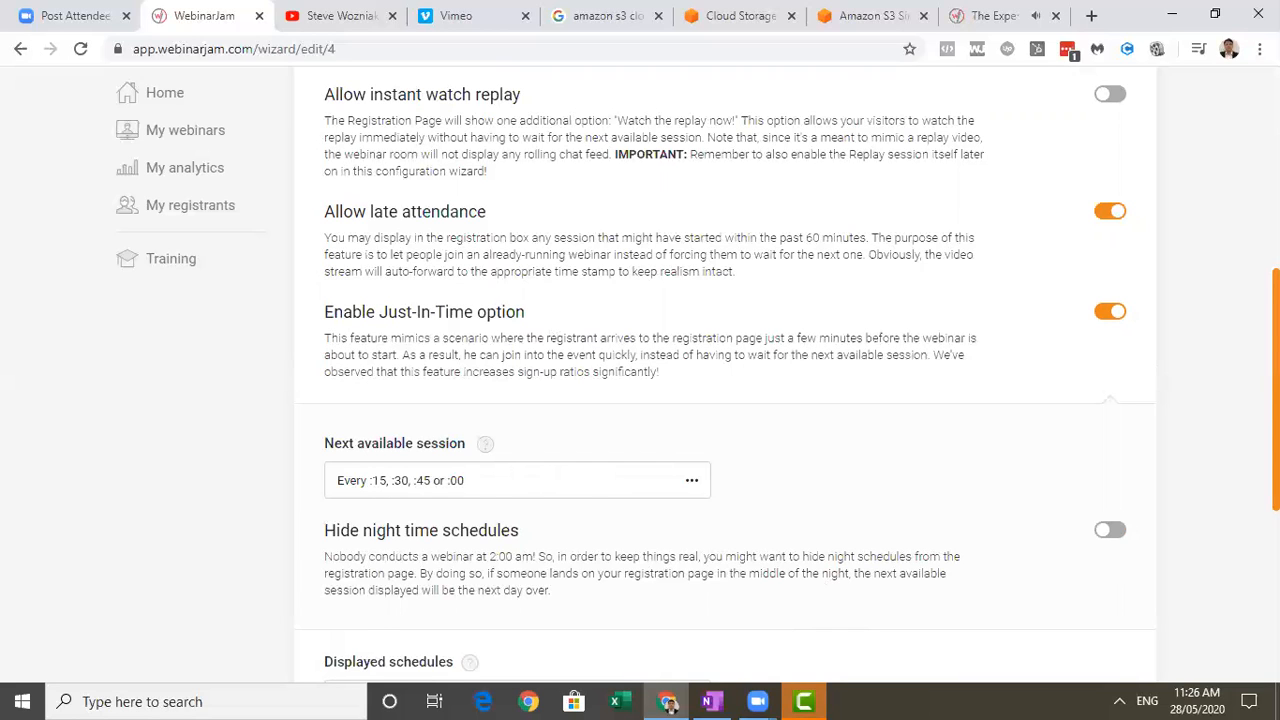
pyautogui.scroll(-3, 725, 377)
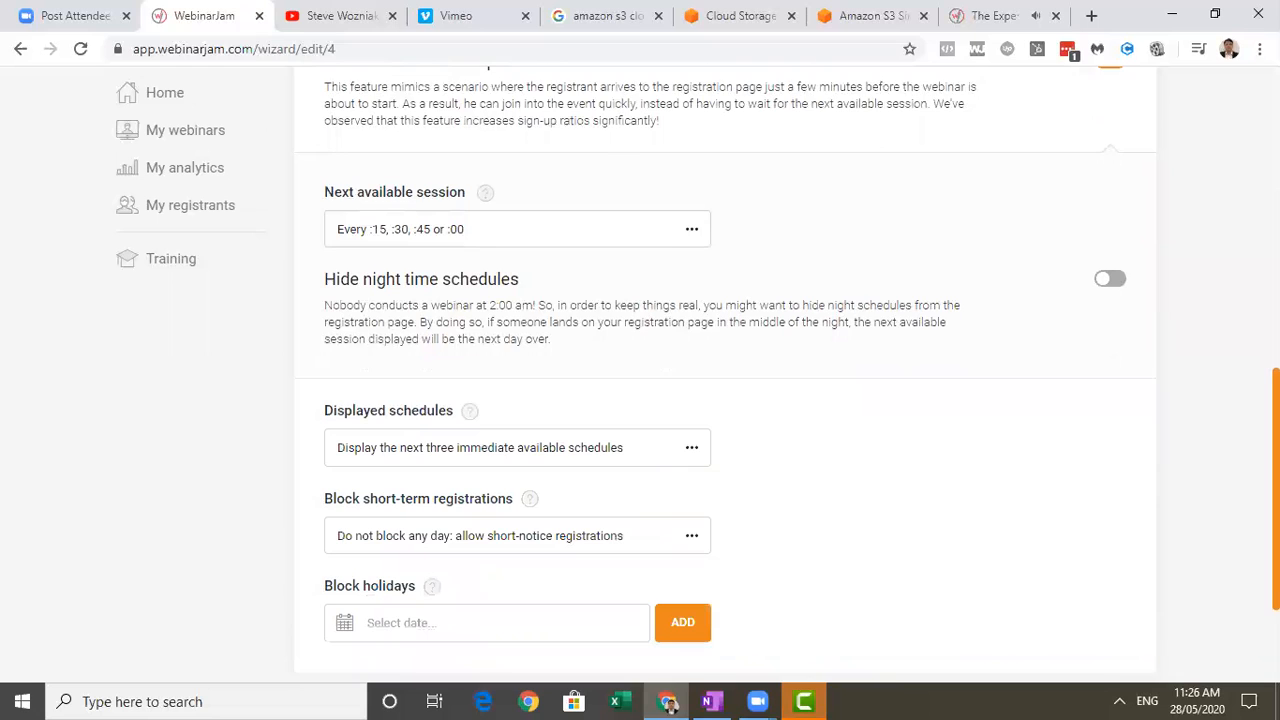
pyautogui.scroll(4, 725, 377)
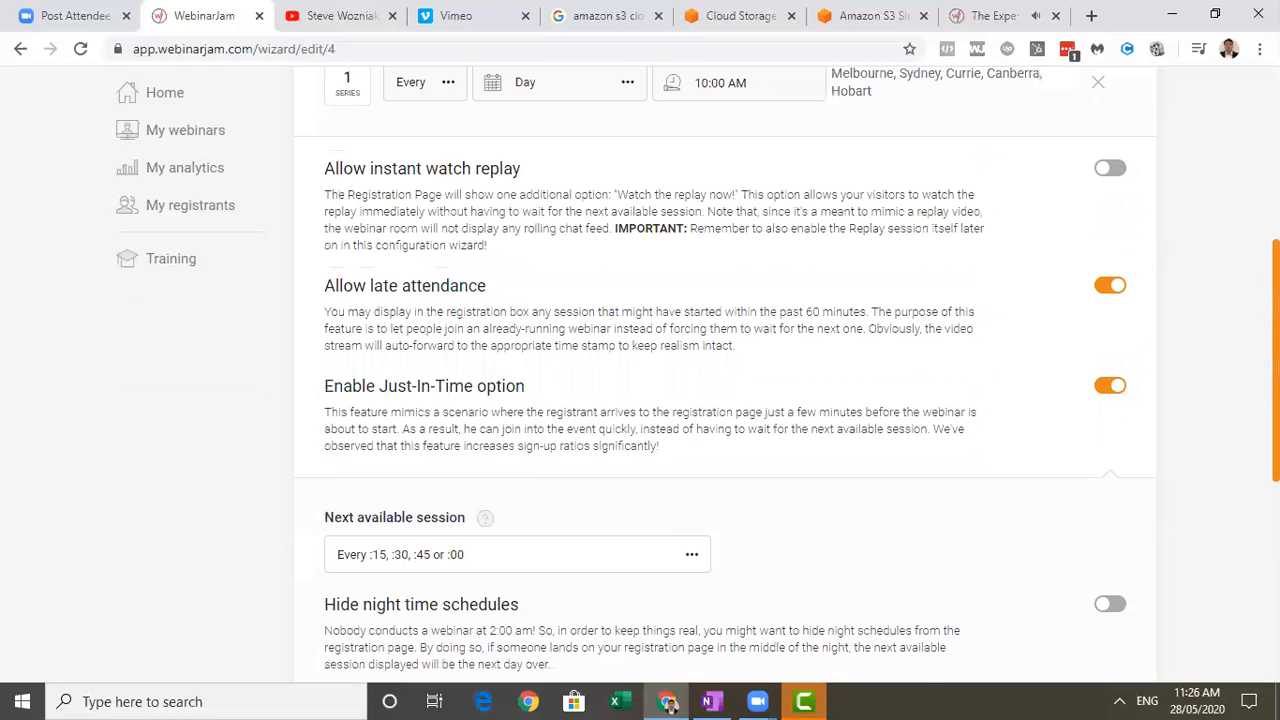
pyautogui.scroll(3, 725, 377)
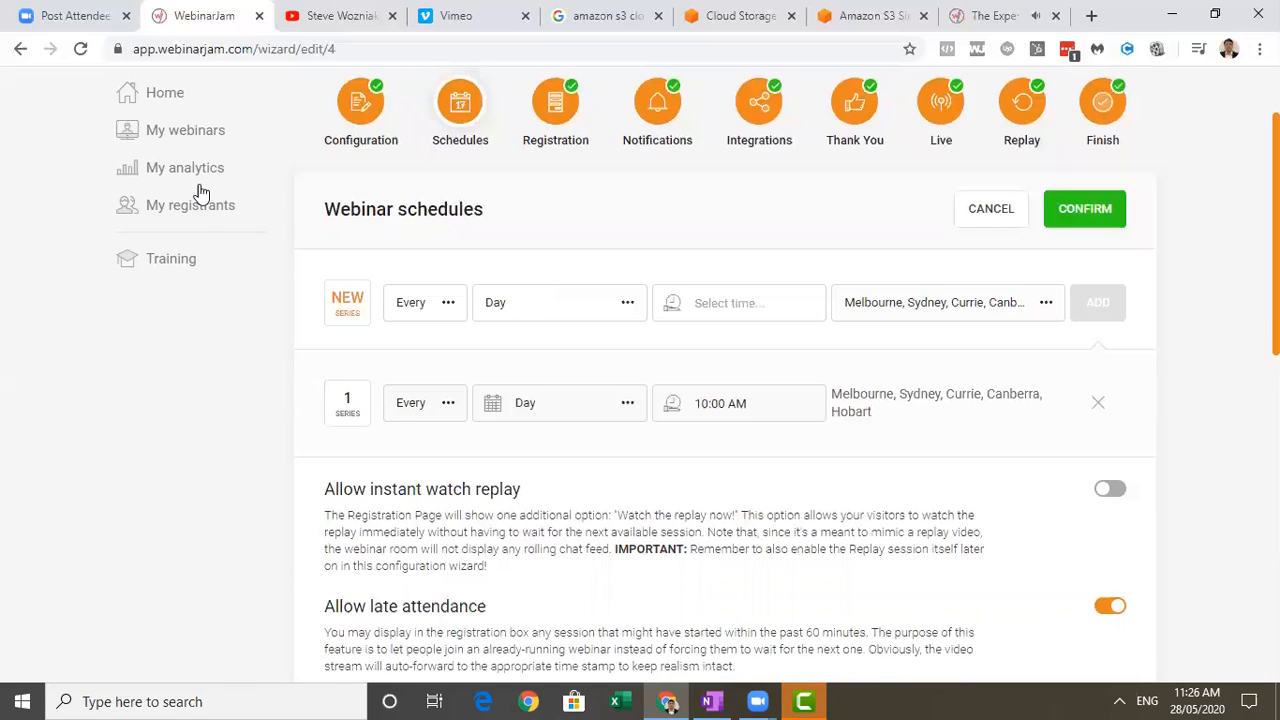
# Open the registrants page in a new tab, look at it and return to the webinar schedules.
pyautogui.rightClick(219, 207)
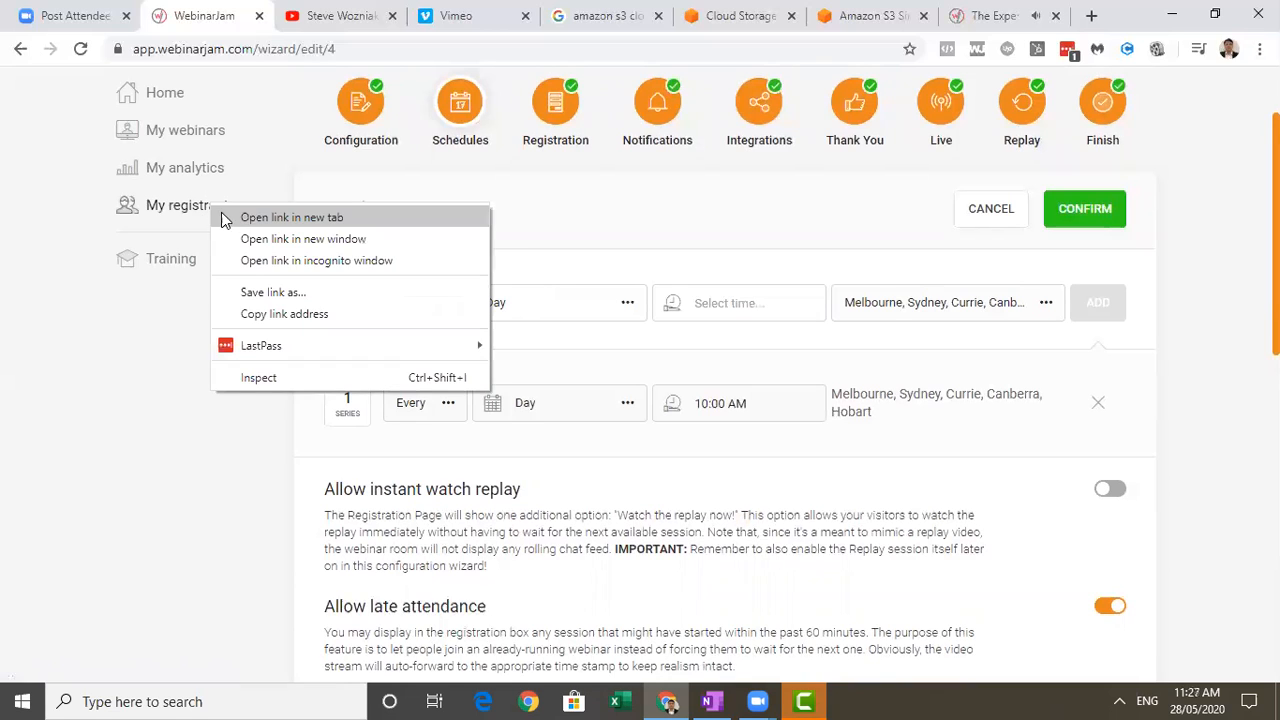
pyautogui.click(226, 219)
pyautogui.click(297, 17)
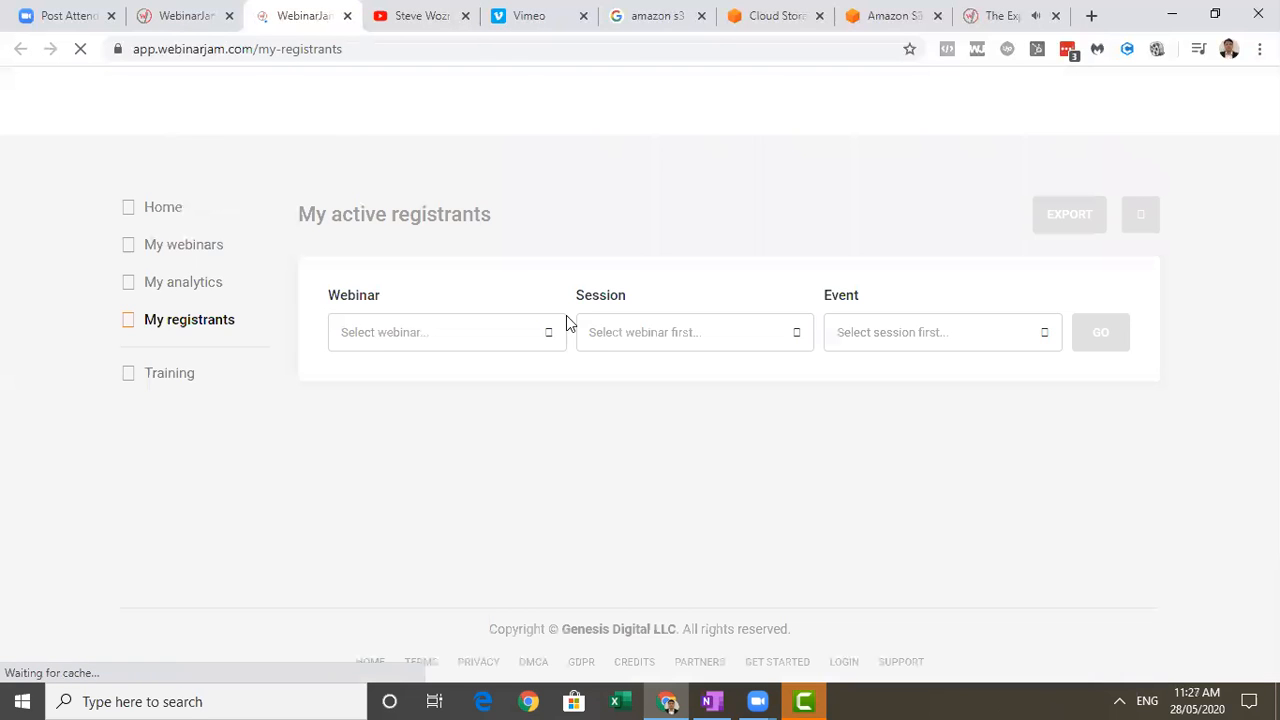
pyautogui.click(173, 14)
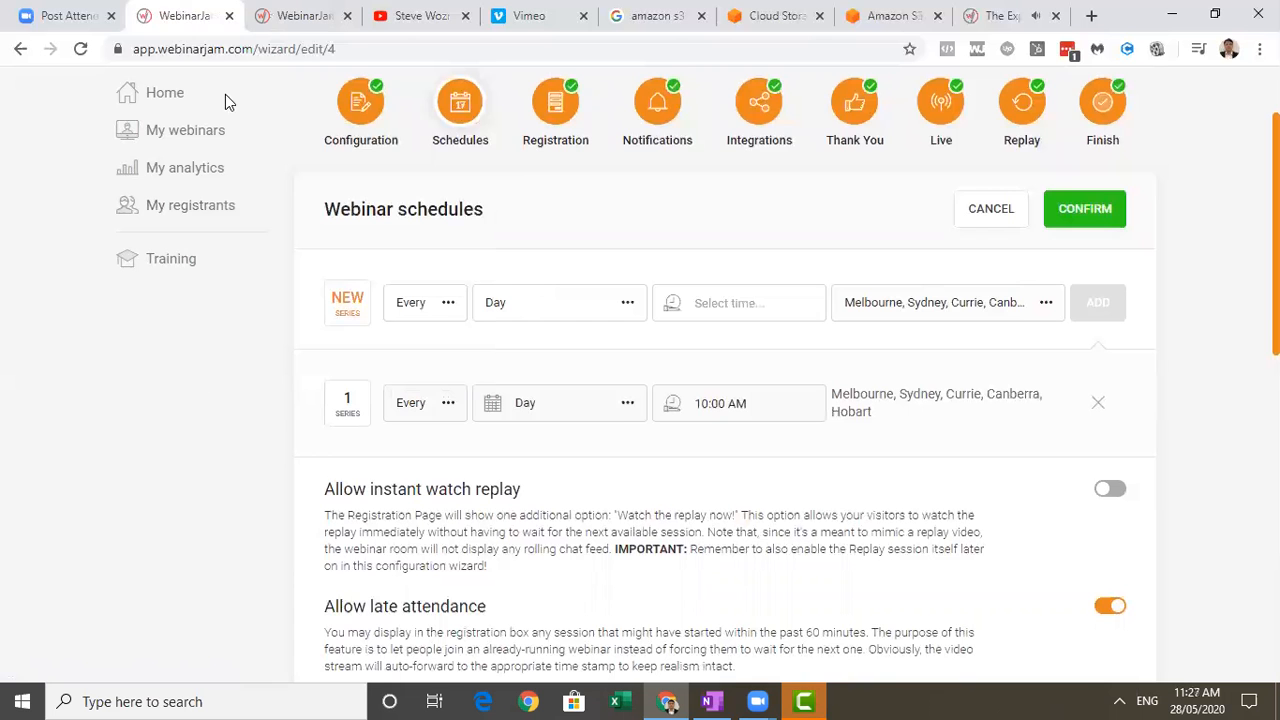
# Confirm the webinar schedules and open the registration page design for editing in the Registration stage.
pyautogui.click(1117, 214)
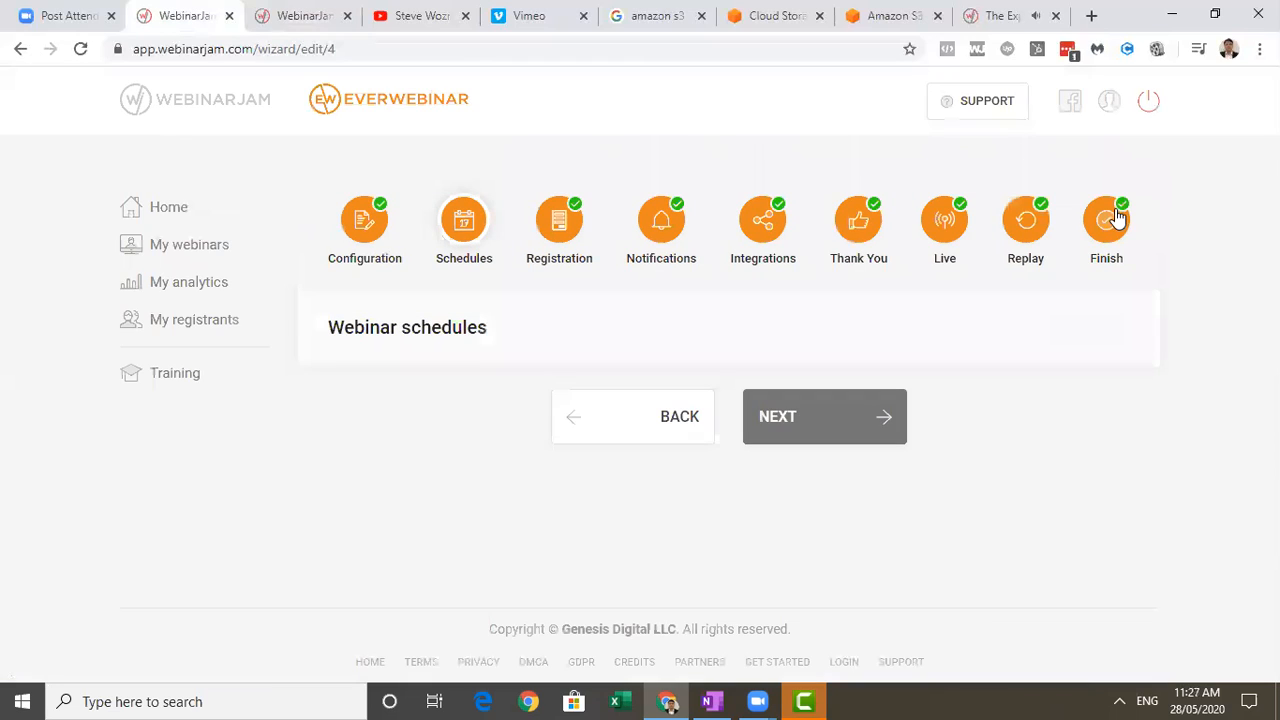
pyautogui.click(866, 438)
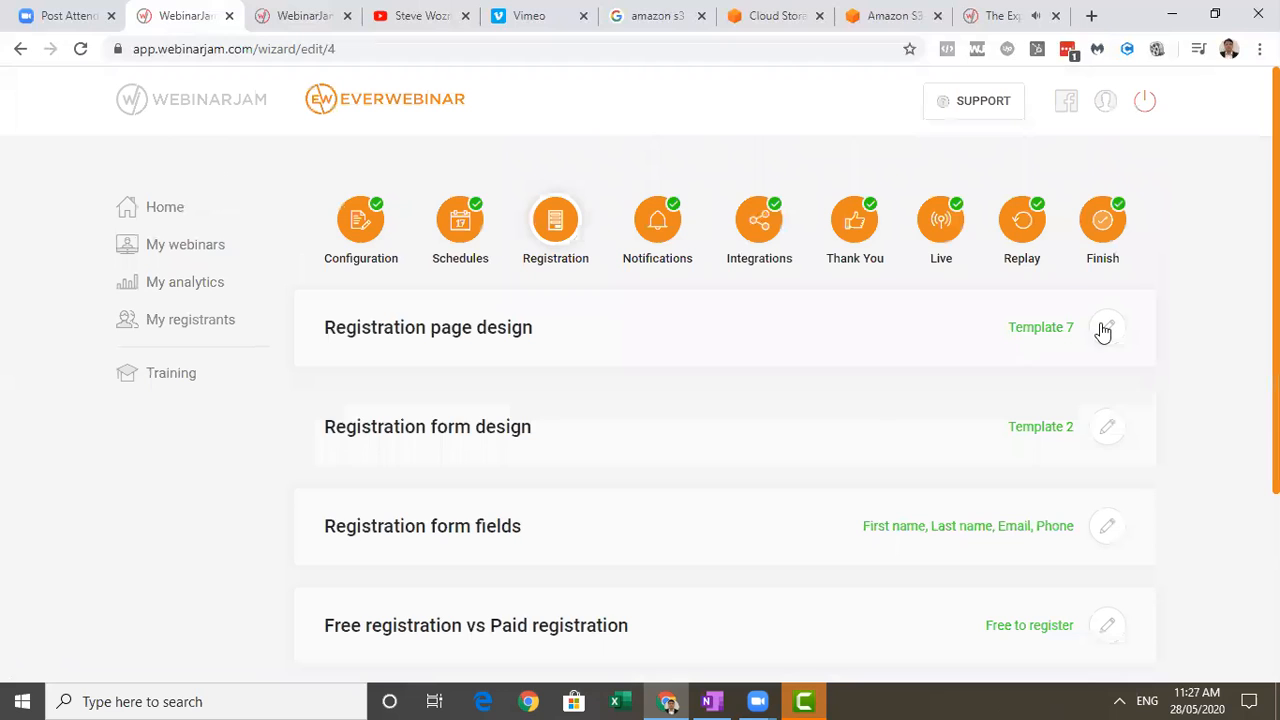
pyautogui.click(1109, 330)
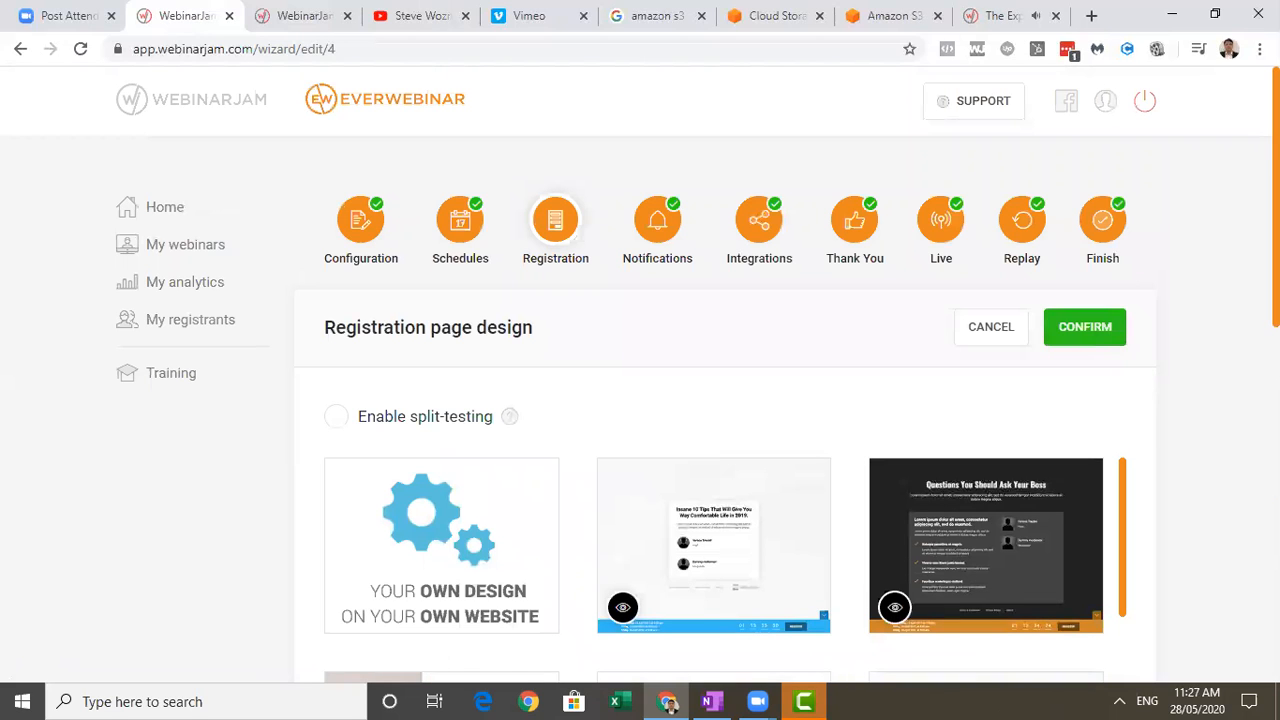
# Browse the registration page templates and open the webinar's registration page in the page editor.
pyautogui.scroll(-4, 1240, 455)
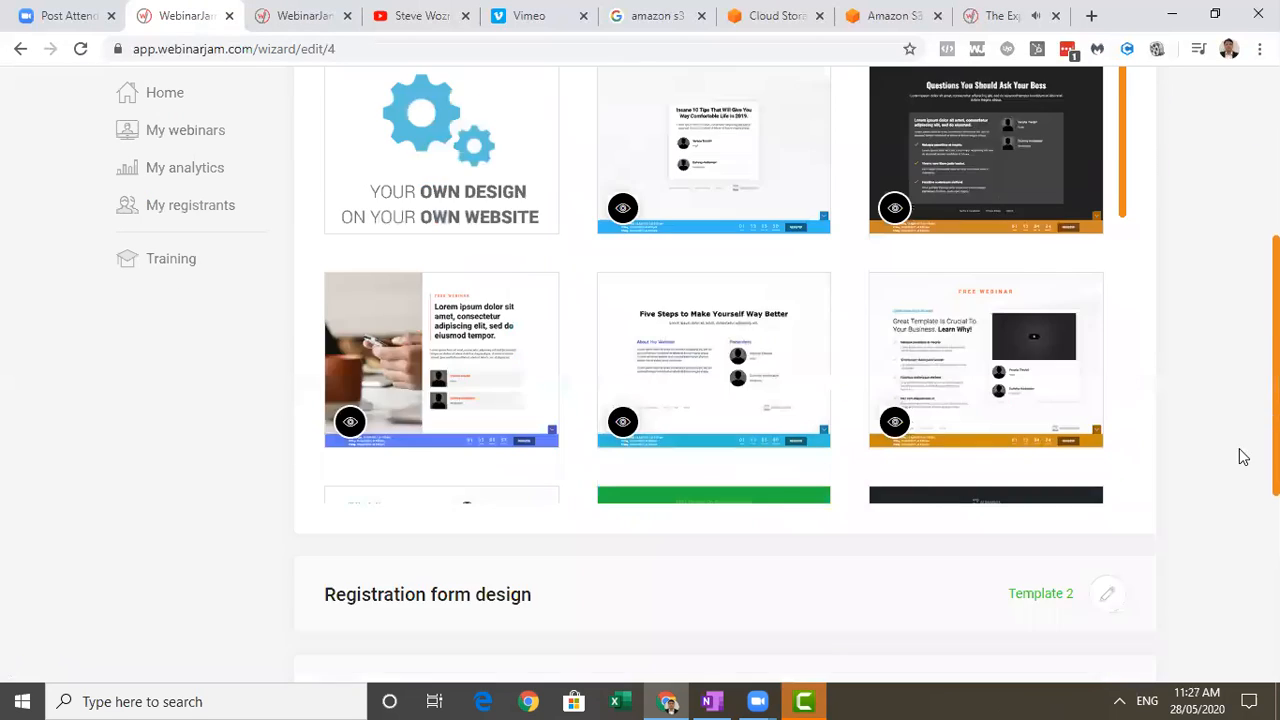
pyautogui.scroll(1, 1240, 455)
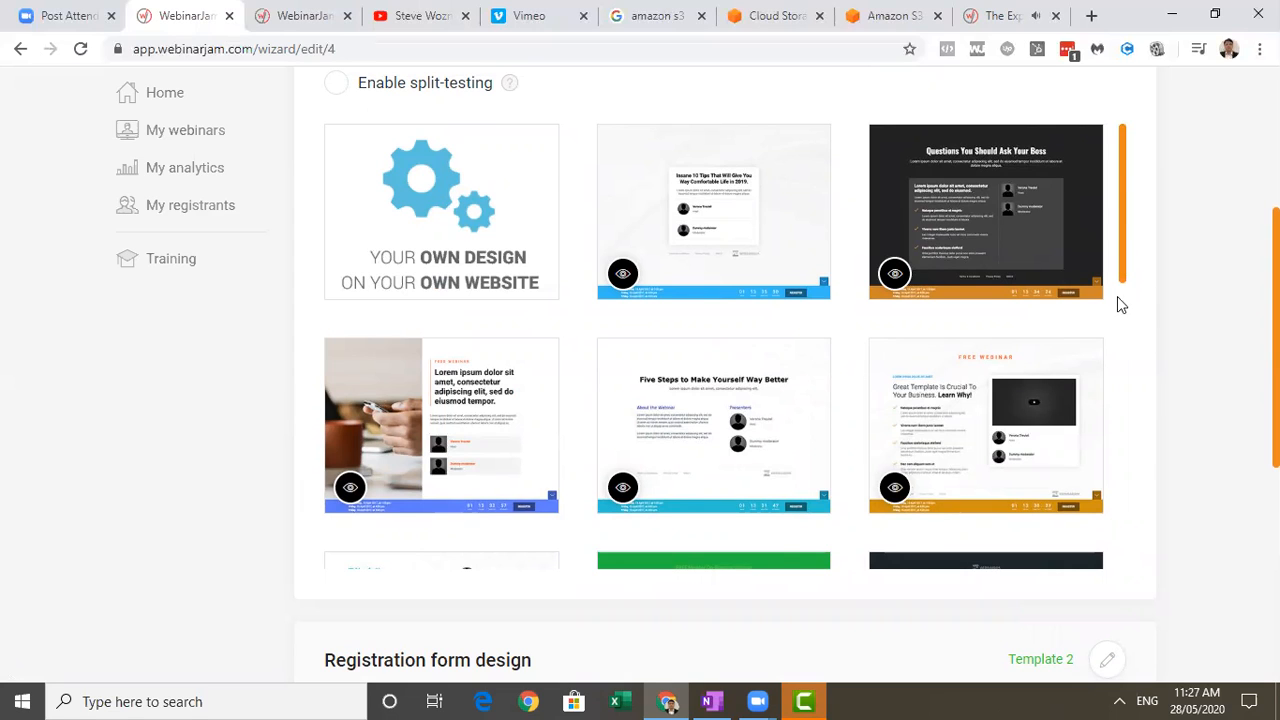
pyautogui.scroll(-2, 1117, 296)
pyautogui.click(713, 425)
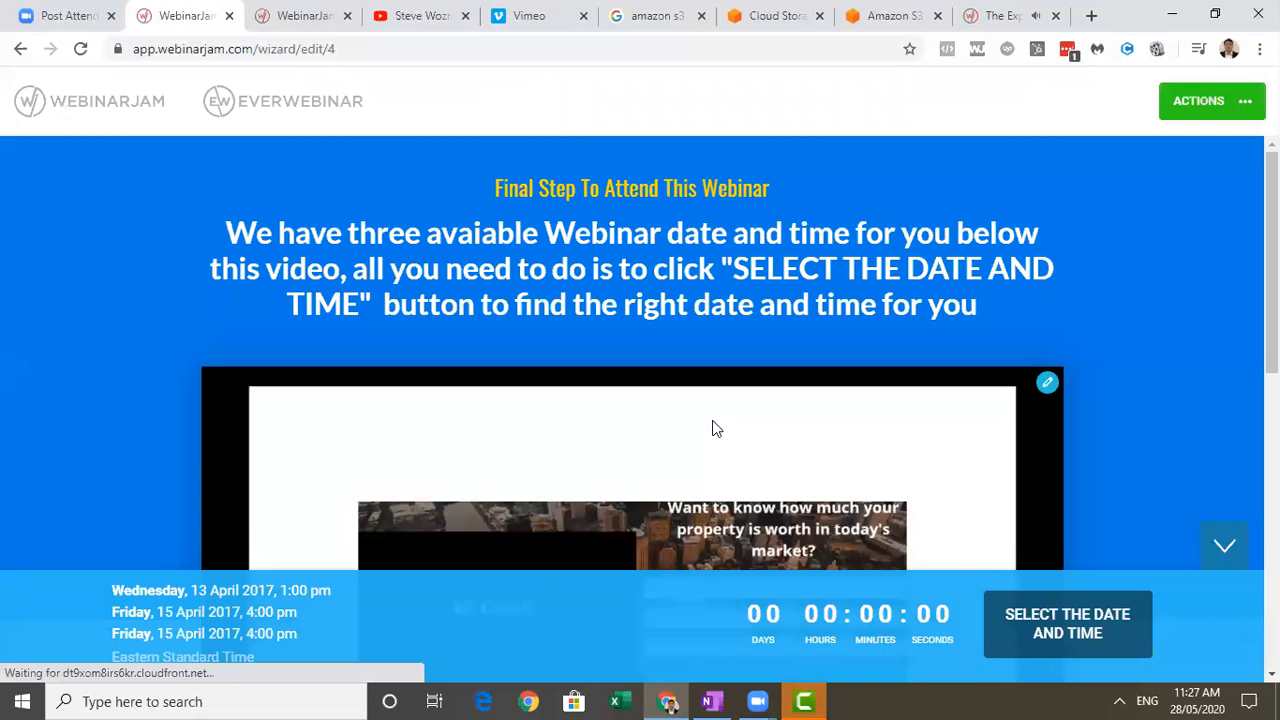
# Review the registration page's video, the three secrets and the webinar host and presenter cards.
pyautogui.scroll(-5, 1230, 420)
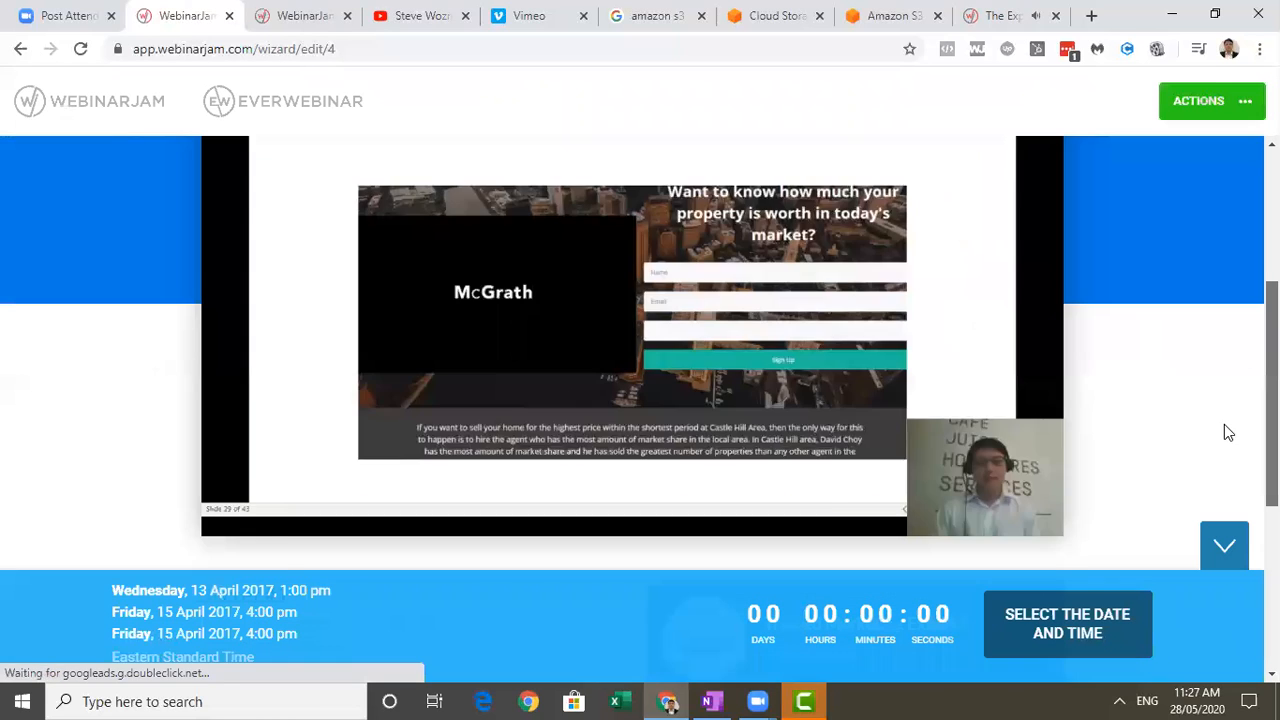
pyautogui.scroll(-2, 1232, 420)
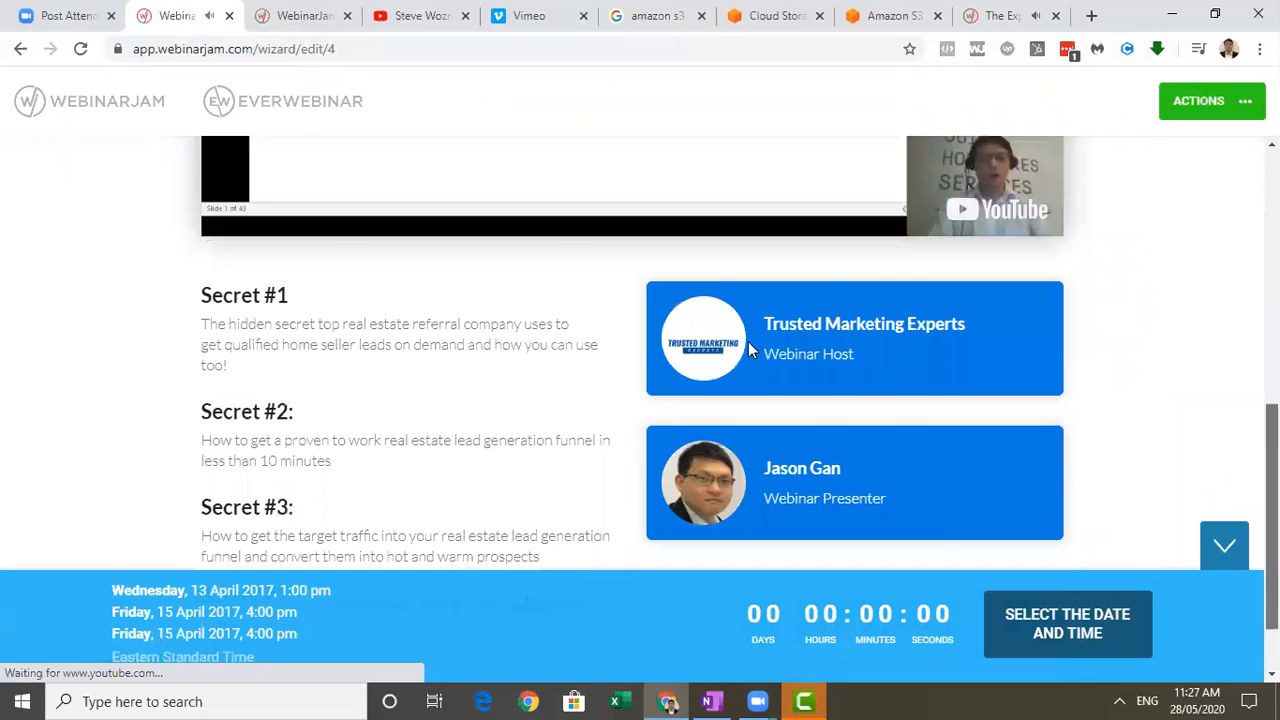
pyautogui.scroll(4, 748, 341)
pyautogui.scroll(1, 1048, 263)
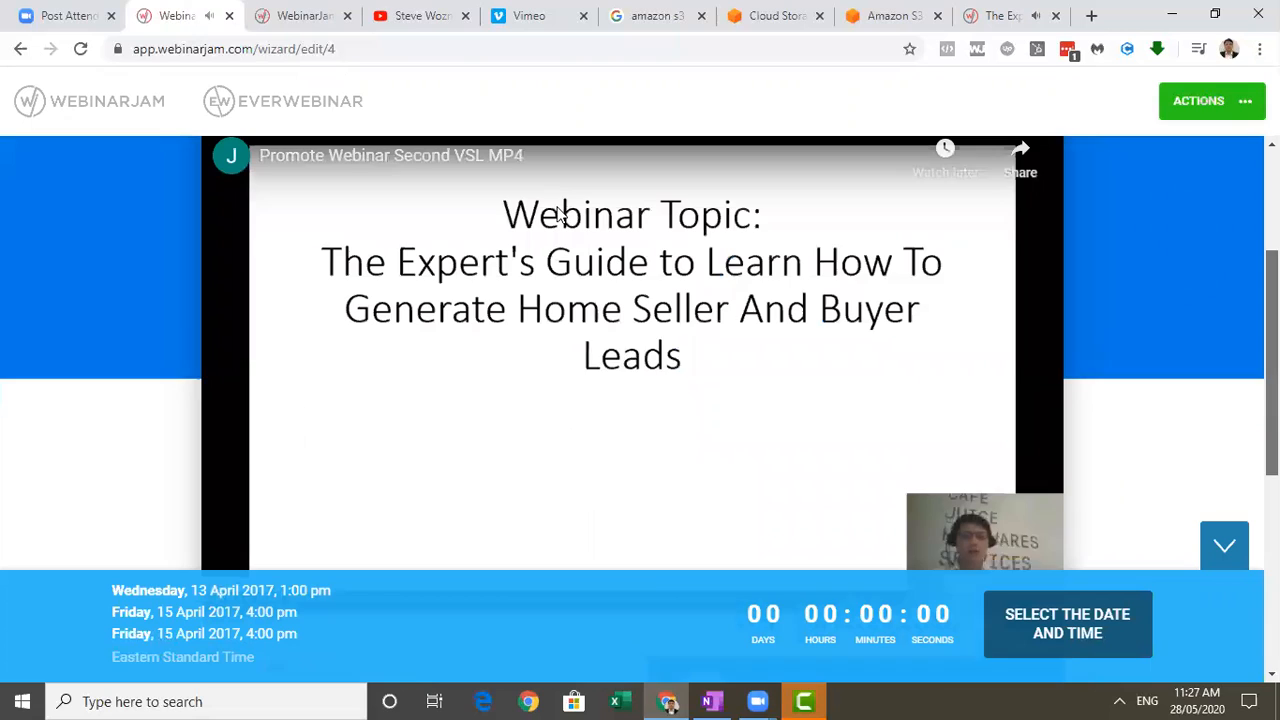
# Open the embedded Promote Webinar Second VSL video on YouTube, pause it and return to the registration page editor.
pyautogui.click(437, 171)
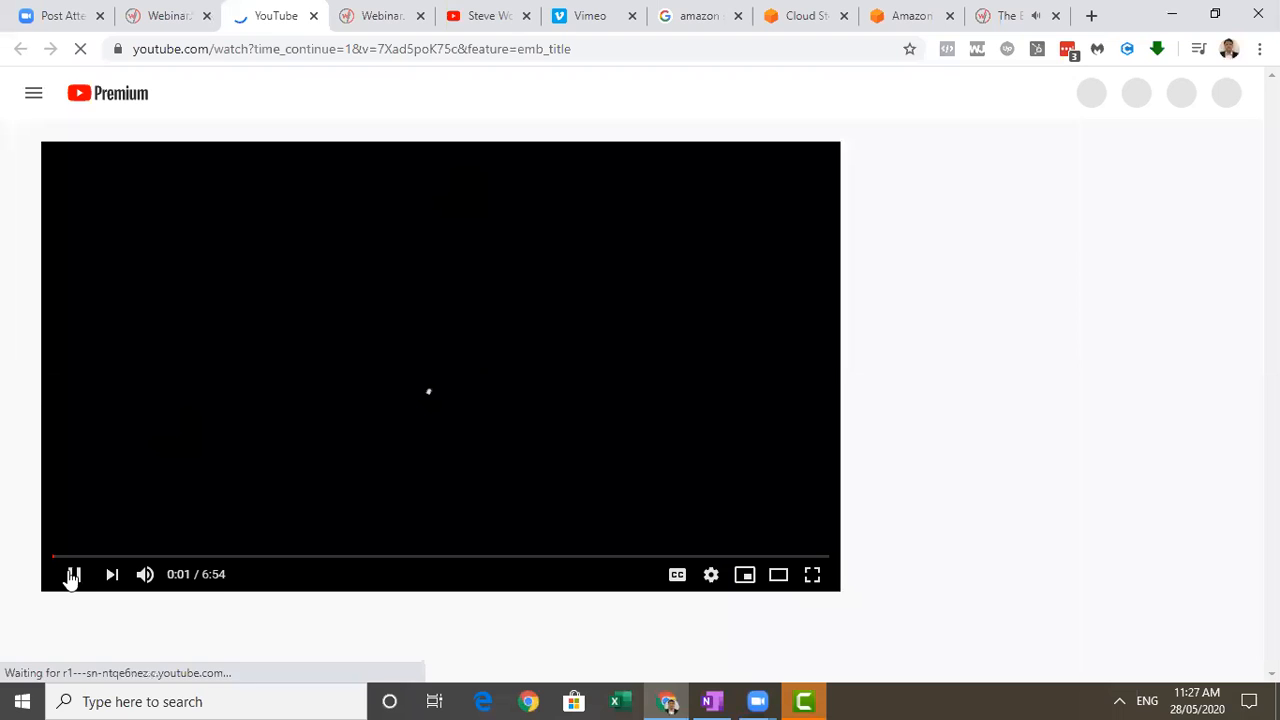
pyautogui.click(73, 577)
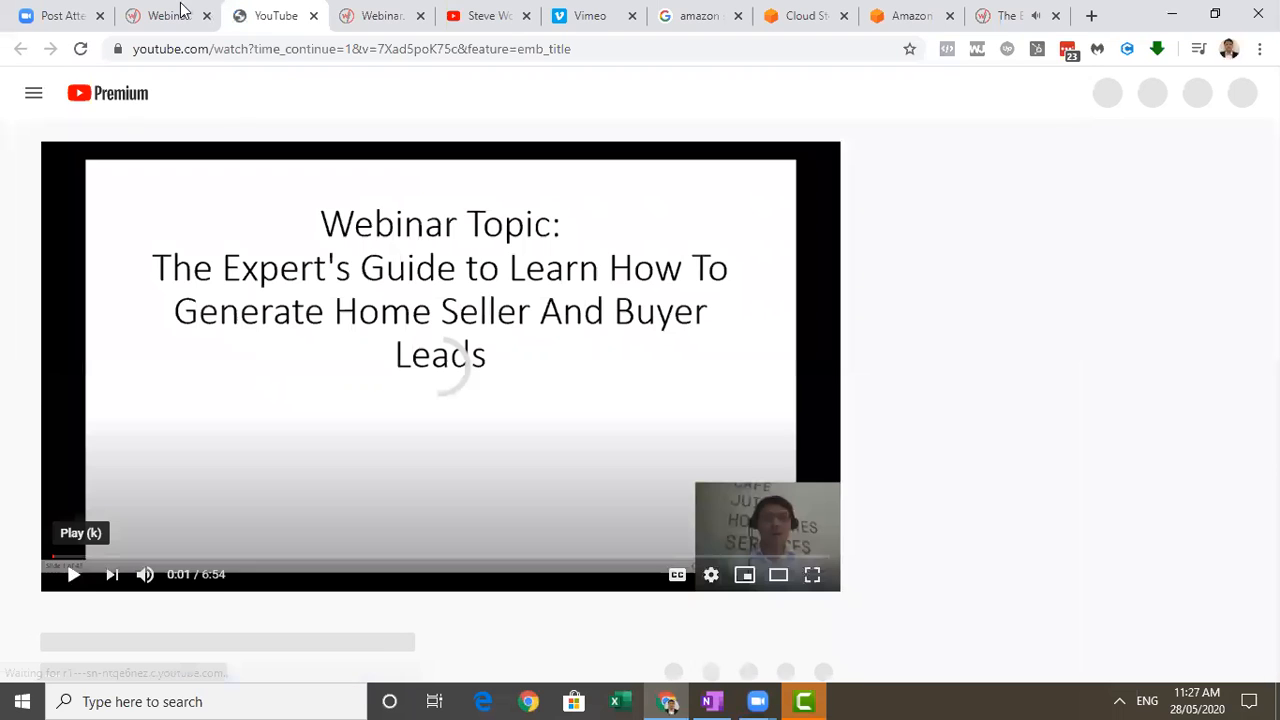
pyautogui.click(178, 14)
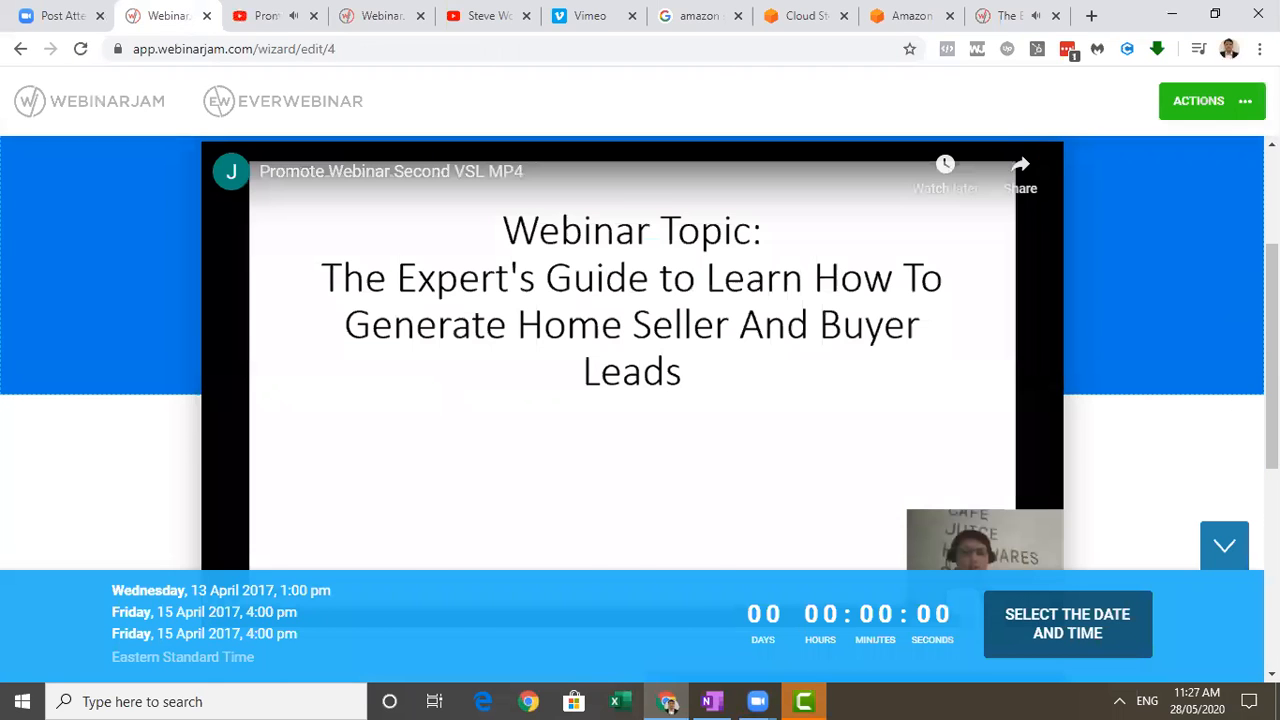
# Look over the registration page once more, from the embedded video to the content beneath it.
pyautogui.scroll(-2, 1218, 284)
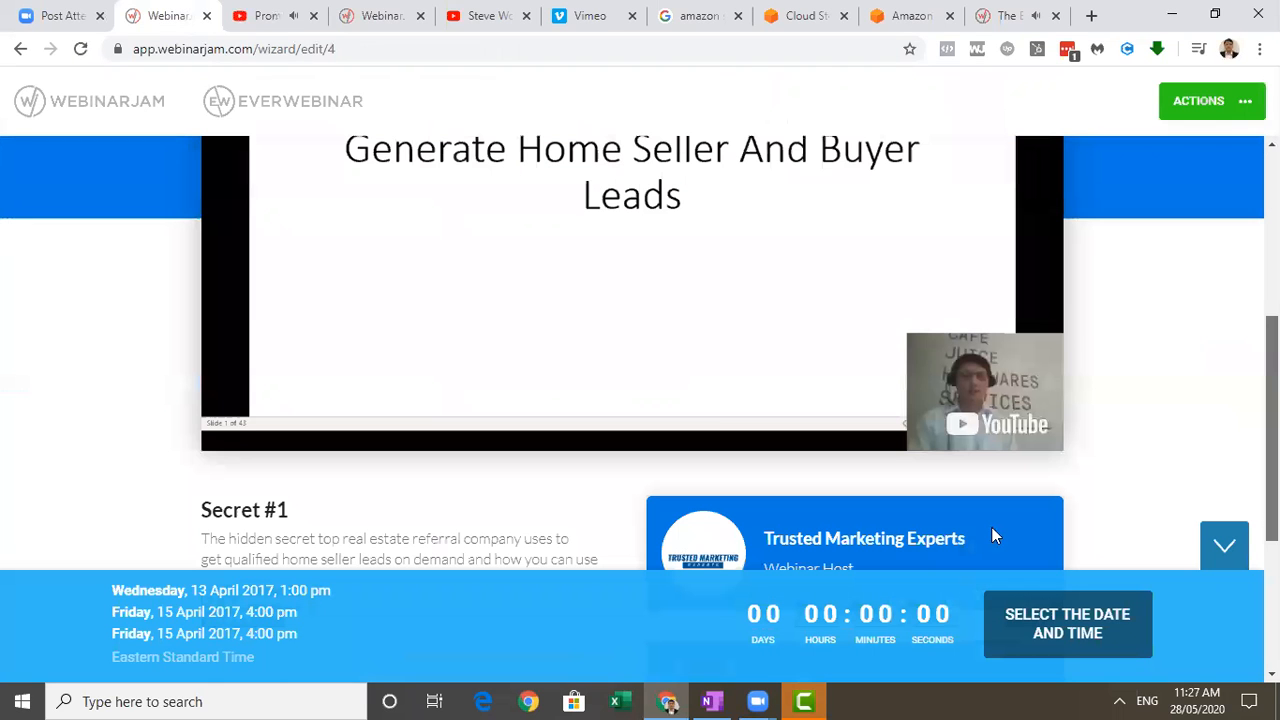
pyautogui.scroll(1, 991, 527)
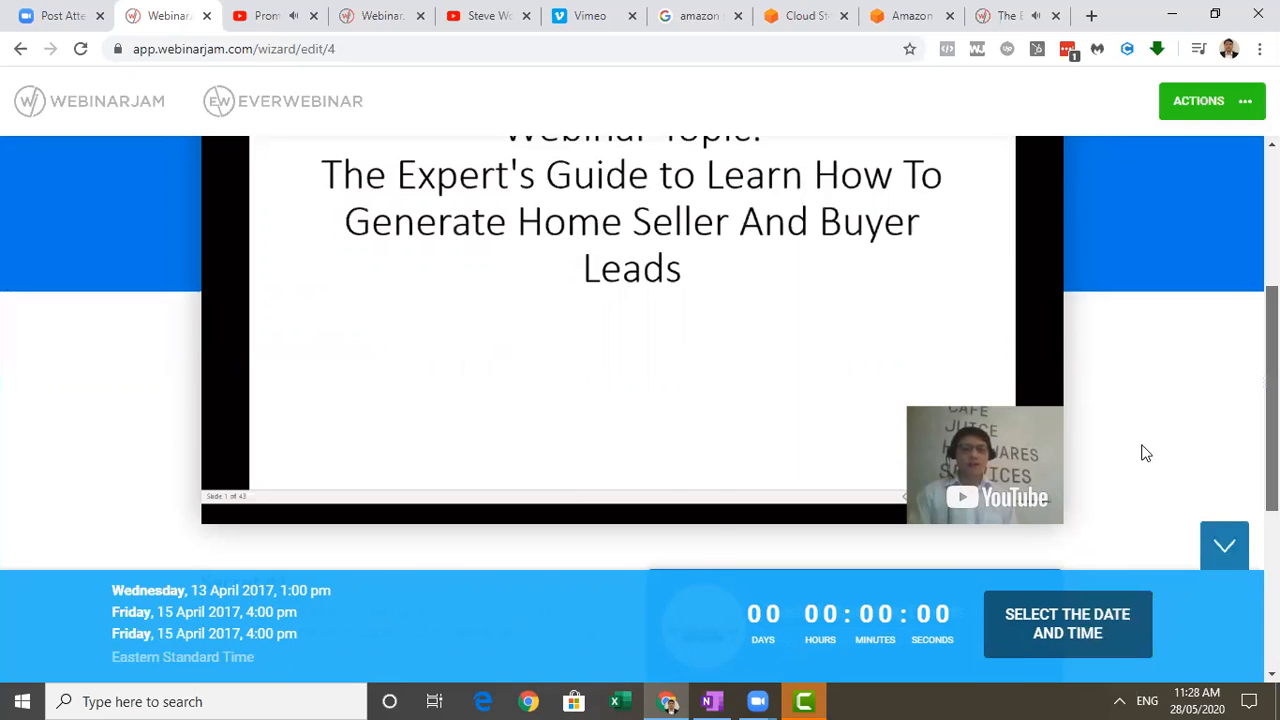
pyautogui.scroll(-1, 1140, 449)
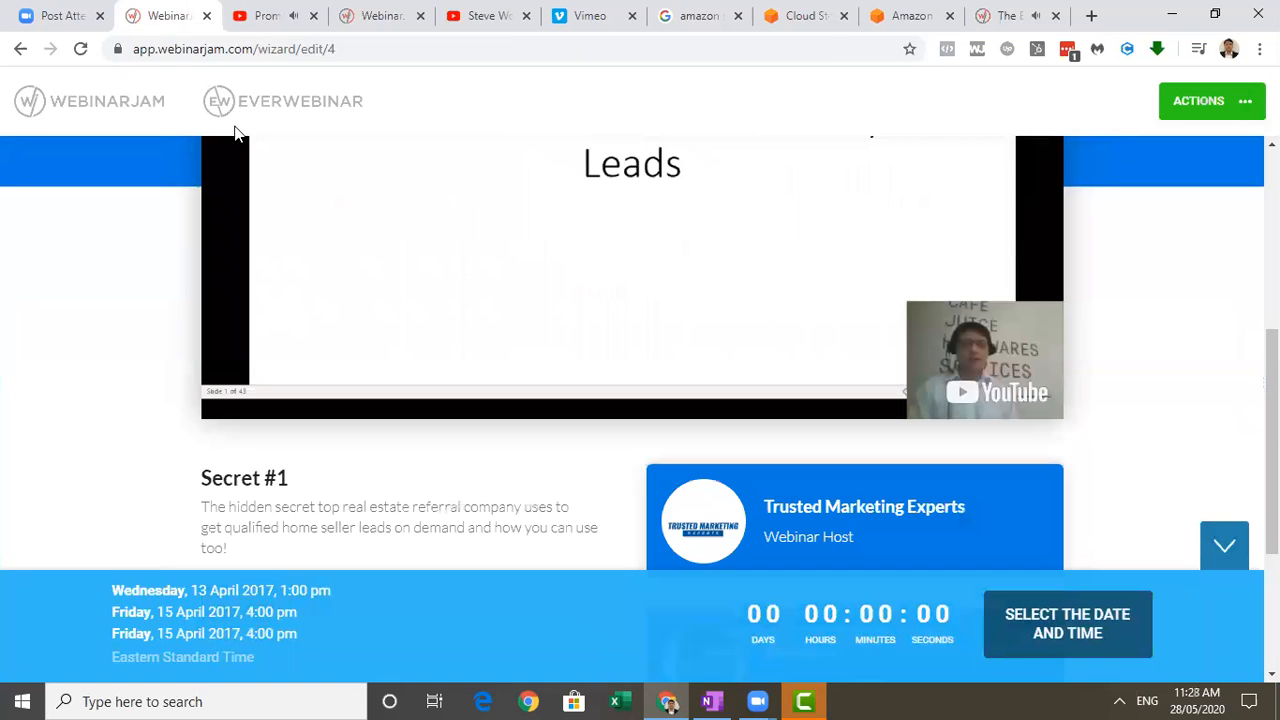
# Leave the registration page editor and reopen Secret REB Hack Webinar Webinar Third for editing from the webinar list.
pyautogui.click(24, 46)
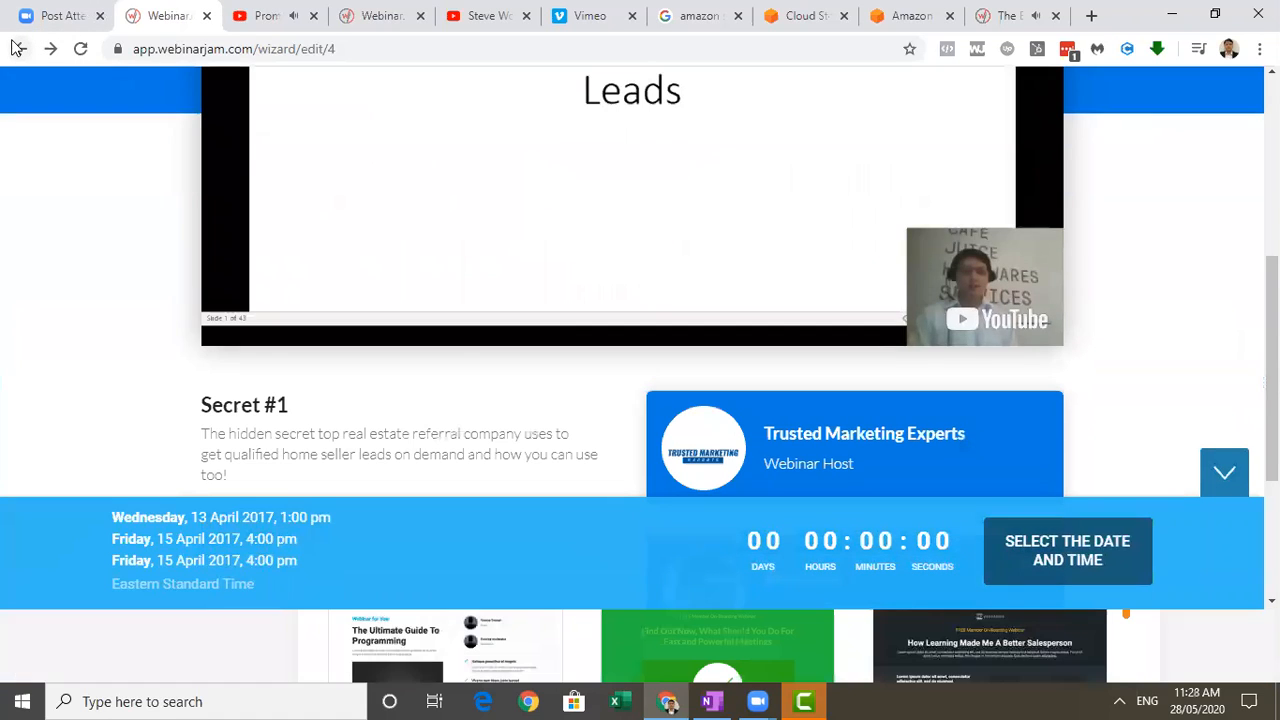
pyautogui.click(15, 48)
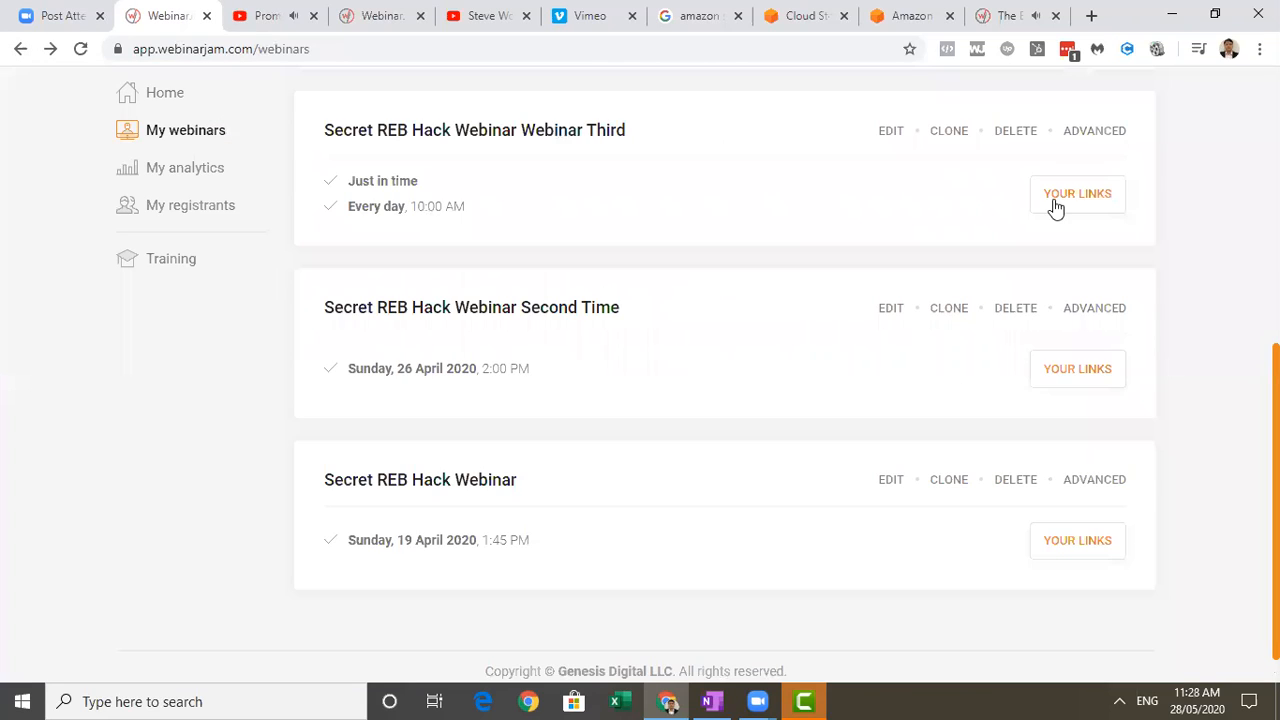
pyautogui.click(890, 146)
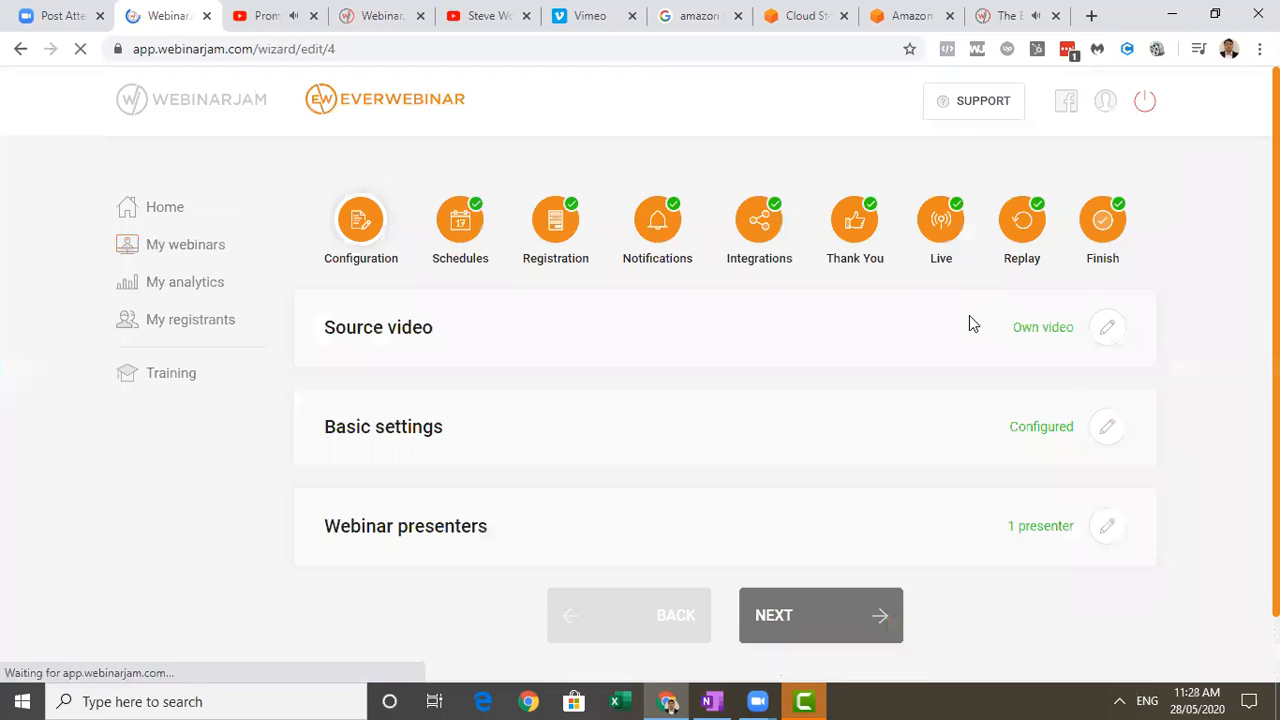
# Review the webinar schedules, including the daily series, night-time hiding and registration blocking options, and confirm them.
pyautogui.click(865, 600)
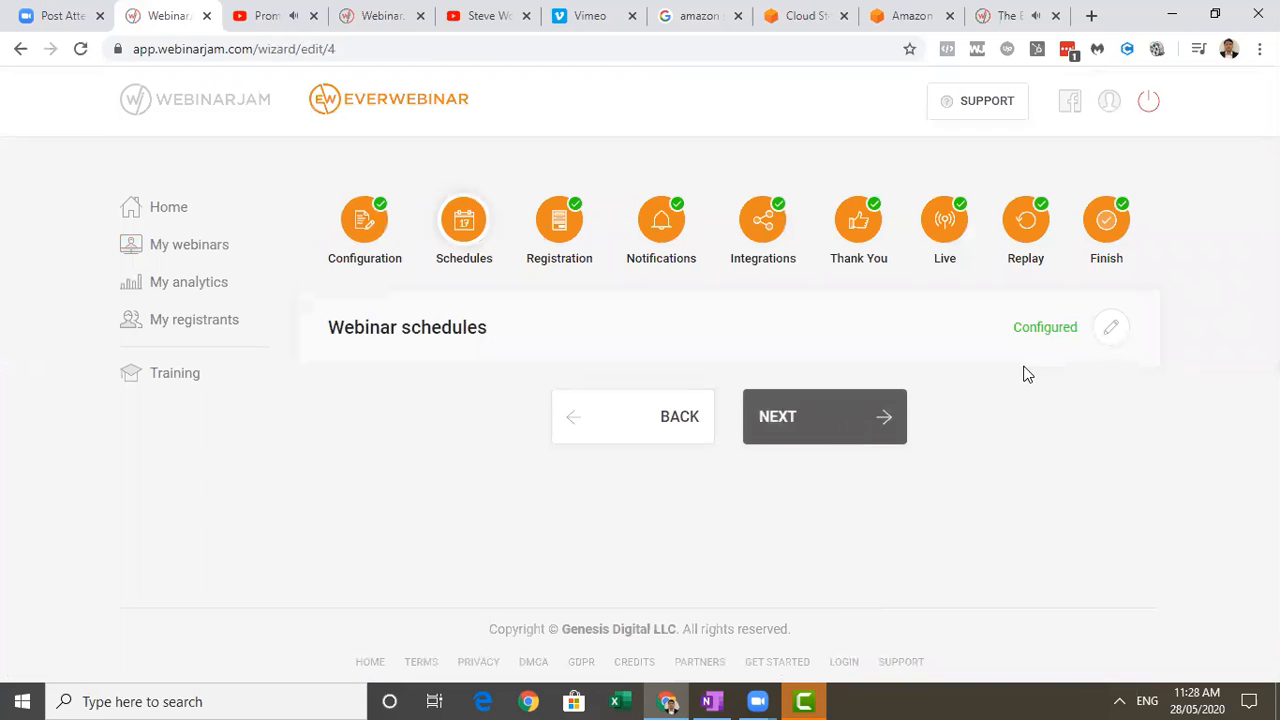
pyautogui.click(1107, 329)
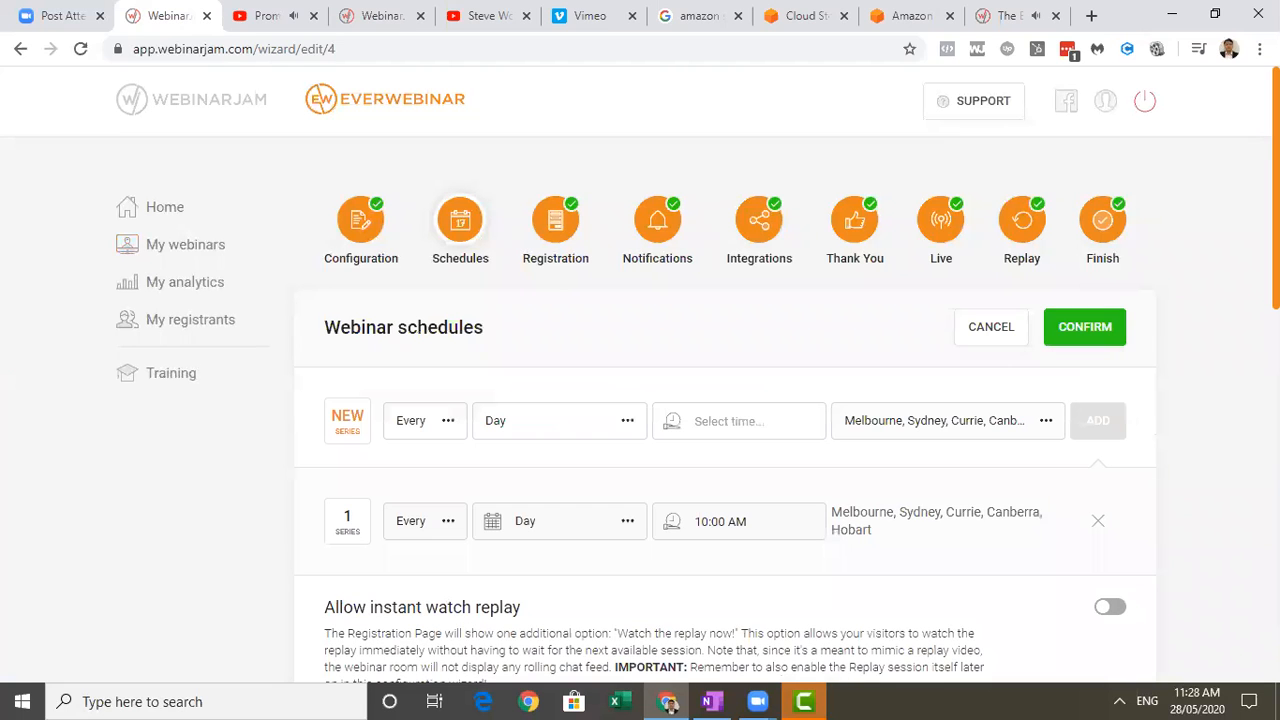
pyautogui.scroll(-10, 1211, 503)
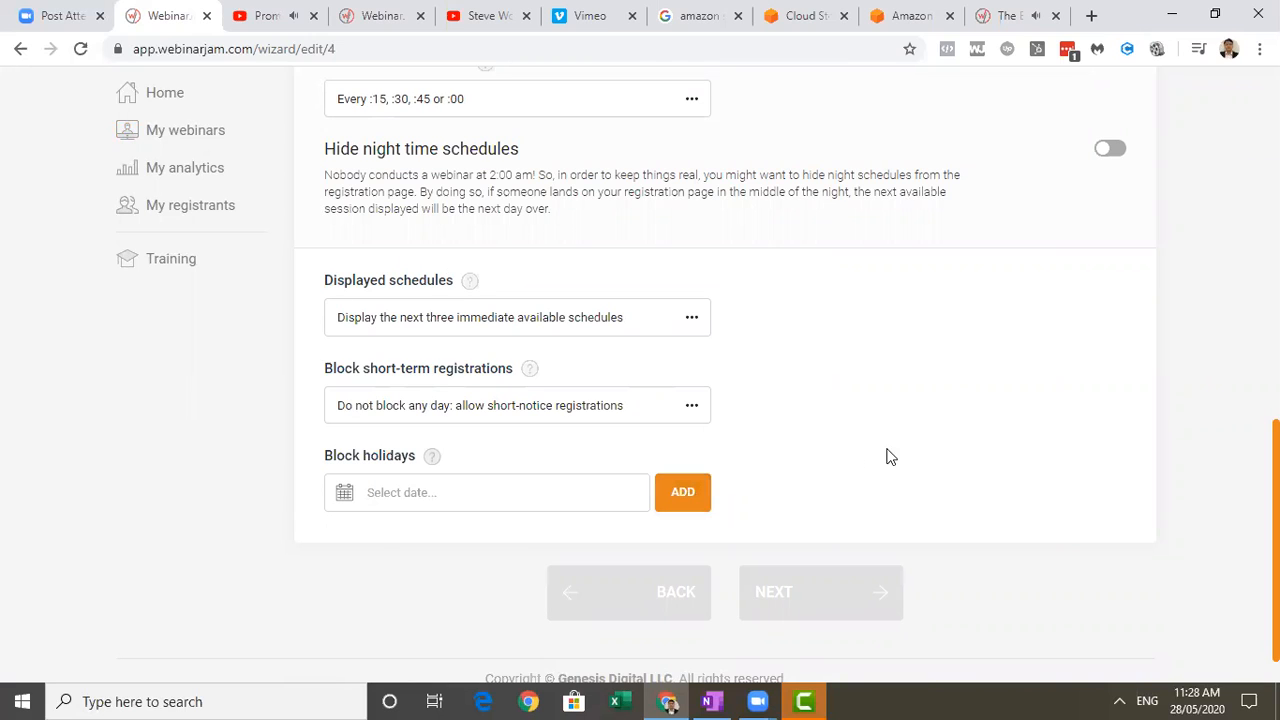
pyautogui.scroll(-1, 680, 495)
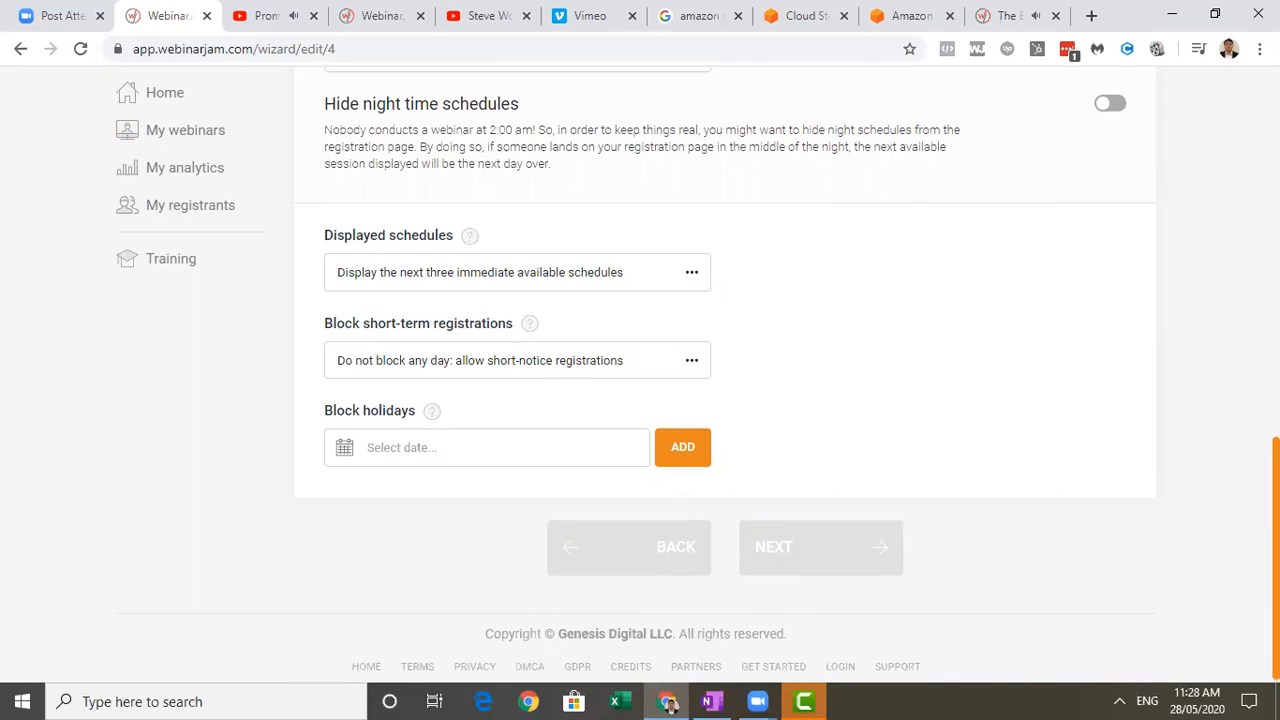
pyautogui.scroll(6, 725, 370)
pyautogui.scroll(2, 725, 370)
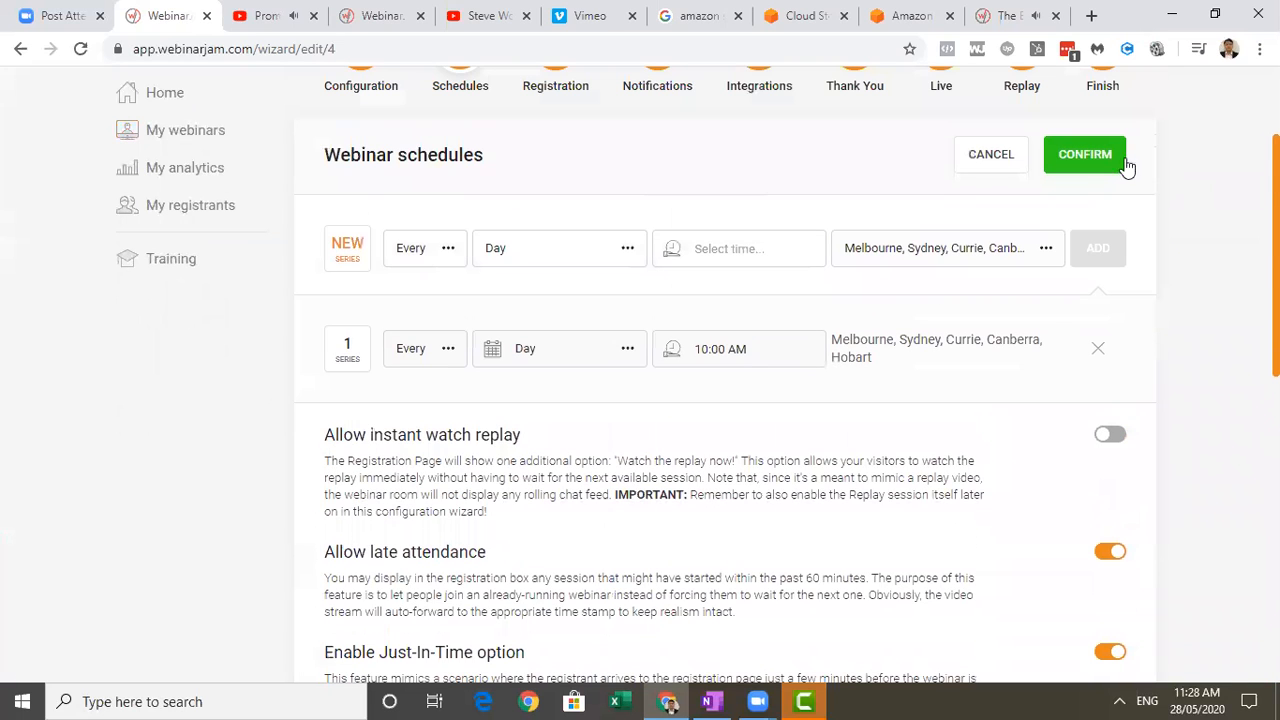
pyautogui.click(1109, 163)
# Advance to the registration settings, review free versus paid registration and confirm It's free to register.
pyautogui.scroll(-10, 725, 400)
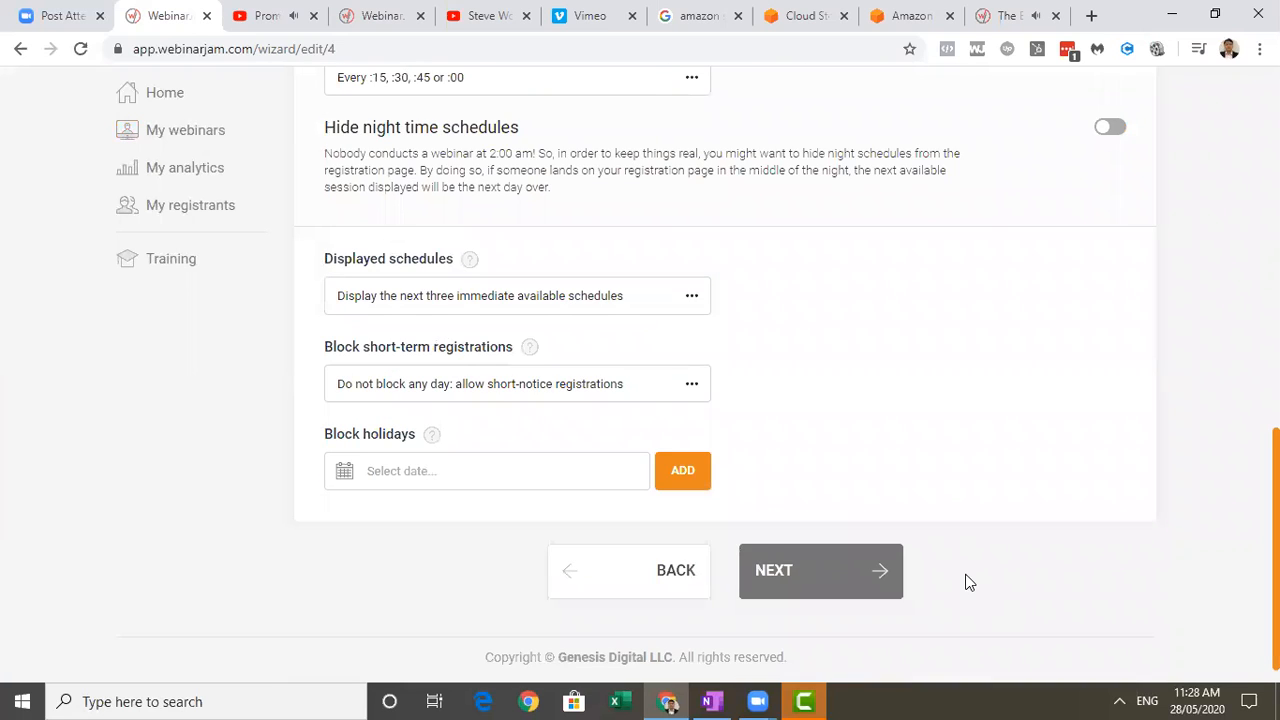
pyautogui.click(789, 590)
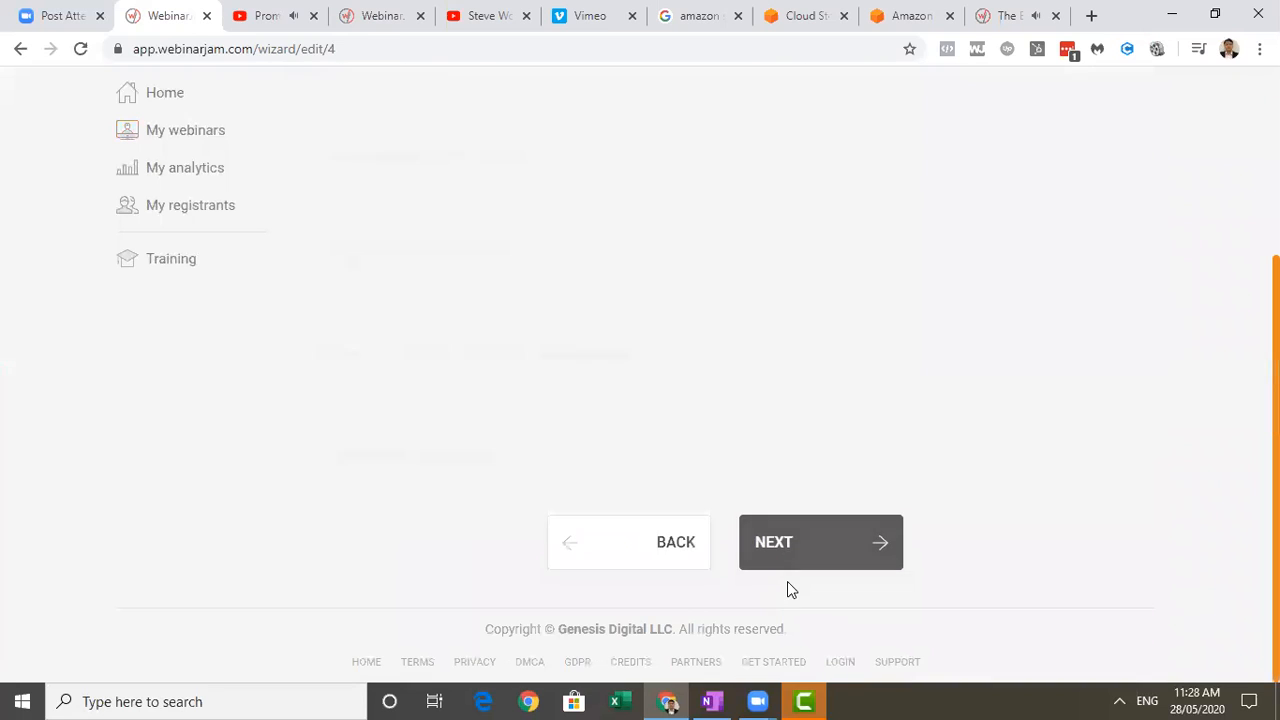
pyautogui.scroll(1, 725, 400)
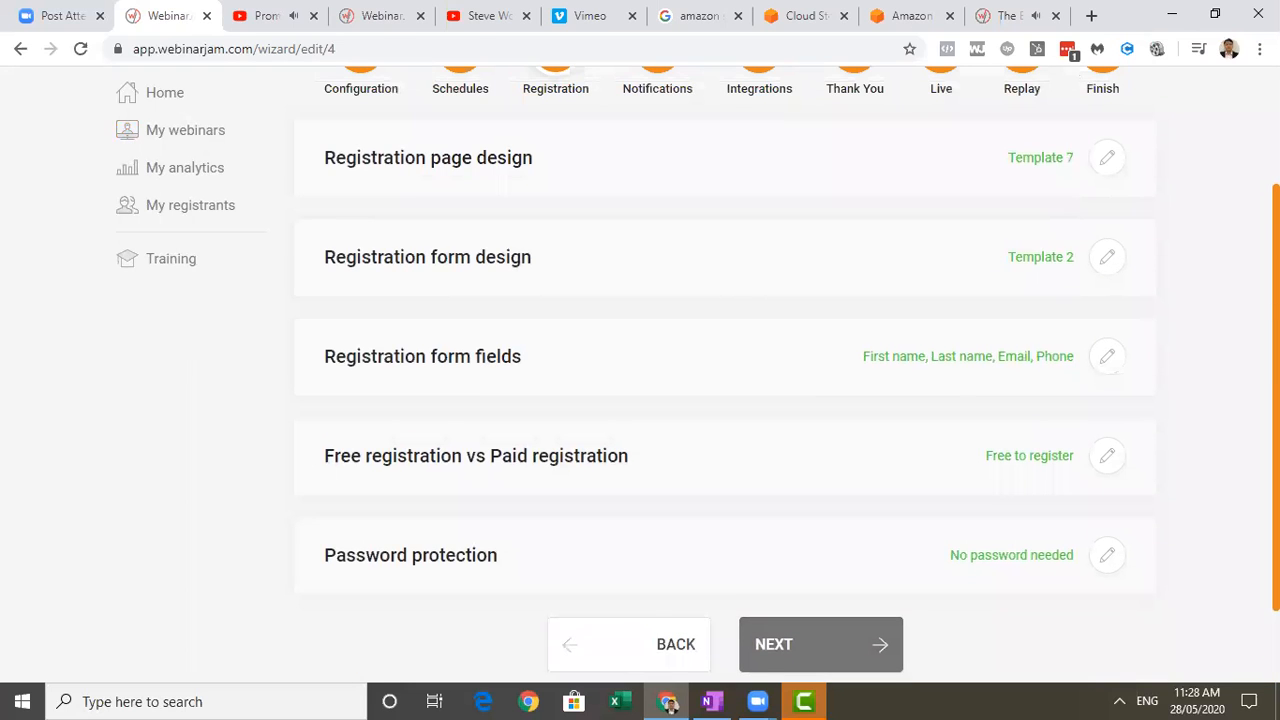
pyautogui.scroll(-1, 725, 400)
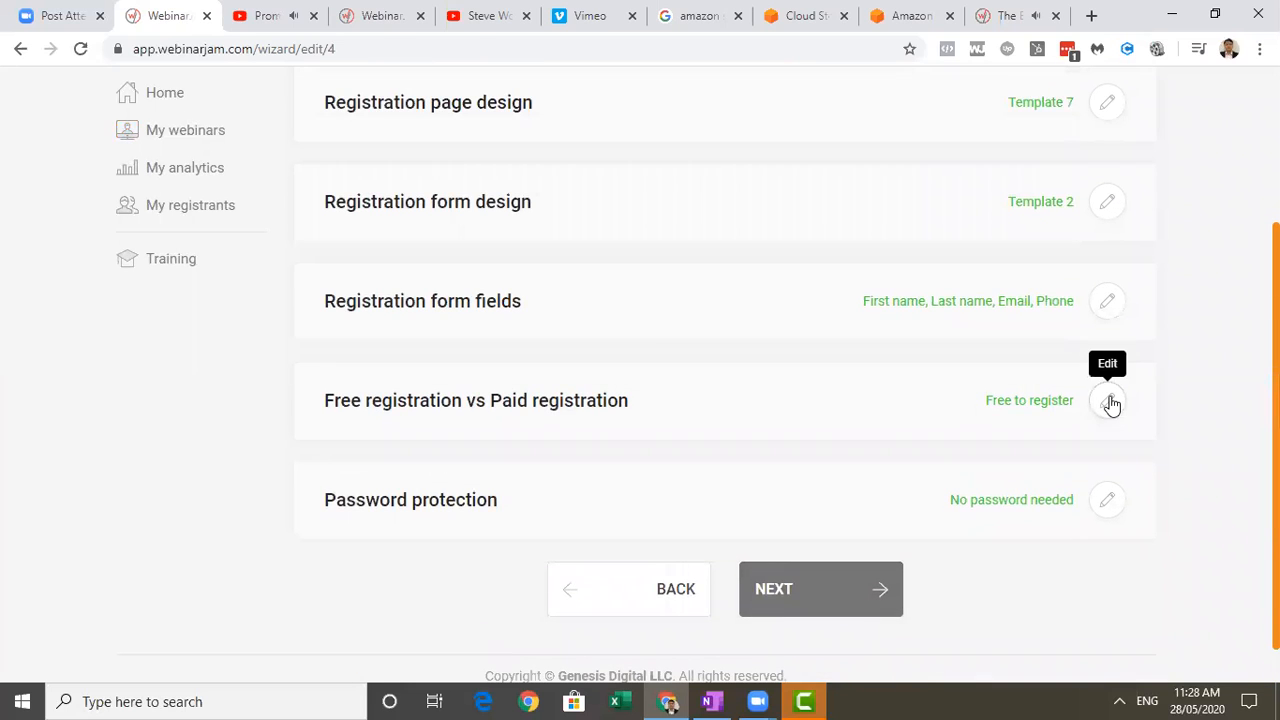
pyautogui.click(1109, 402)
pyautogui.scroll(-2, 725, 400)
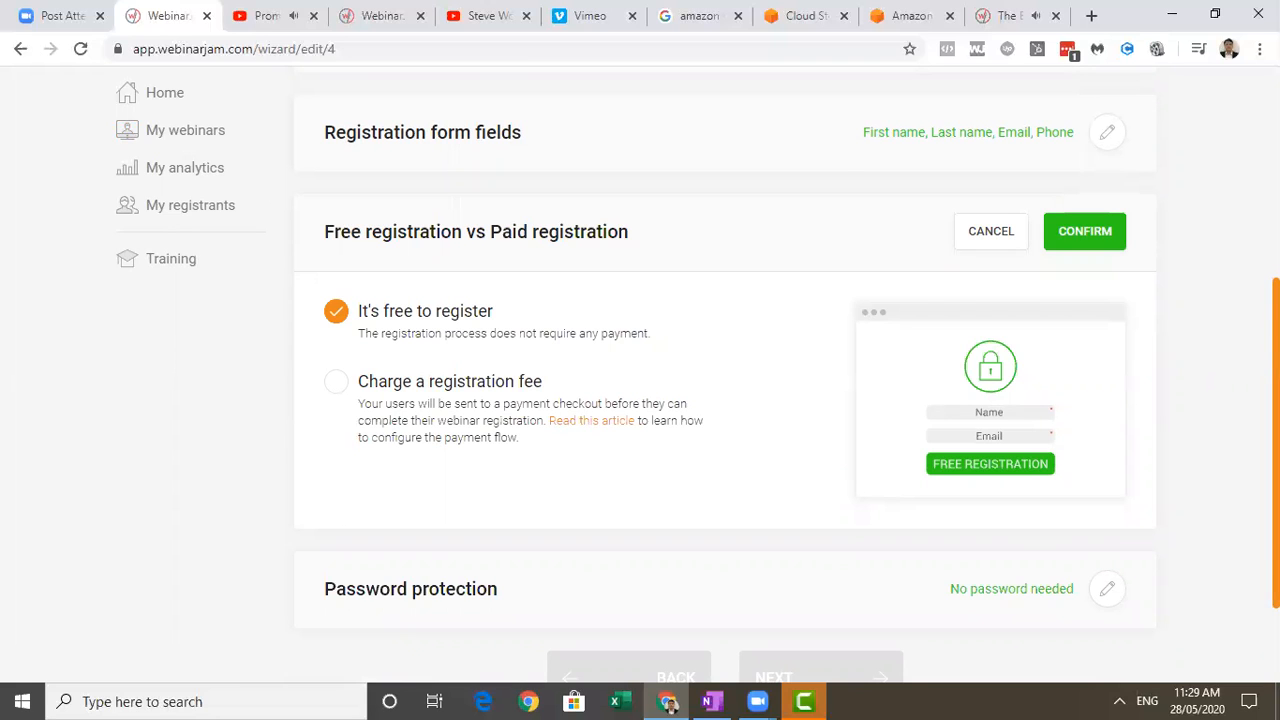
pyautogui.scroll(-2, 725, 380)
pyautogui.scroll(1, 1100, 200)
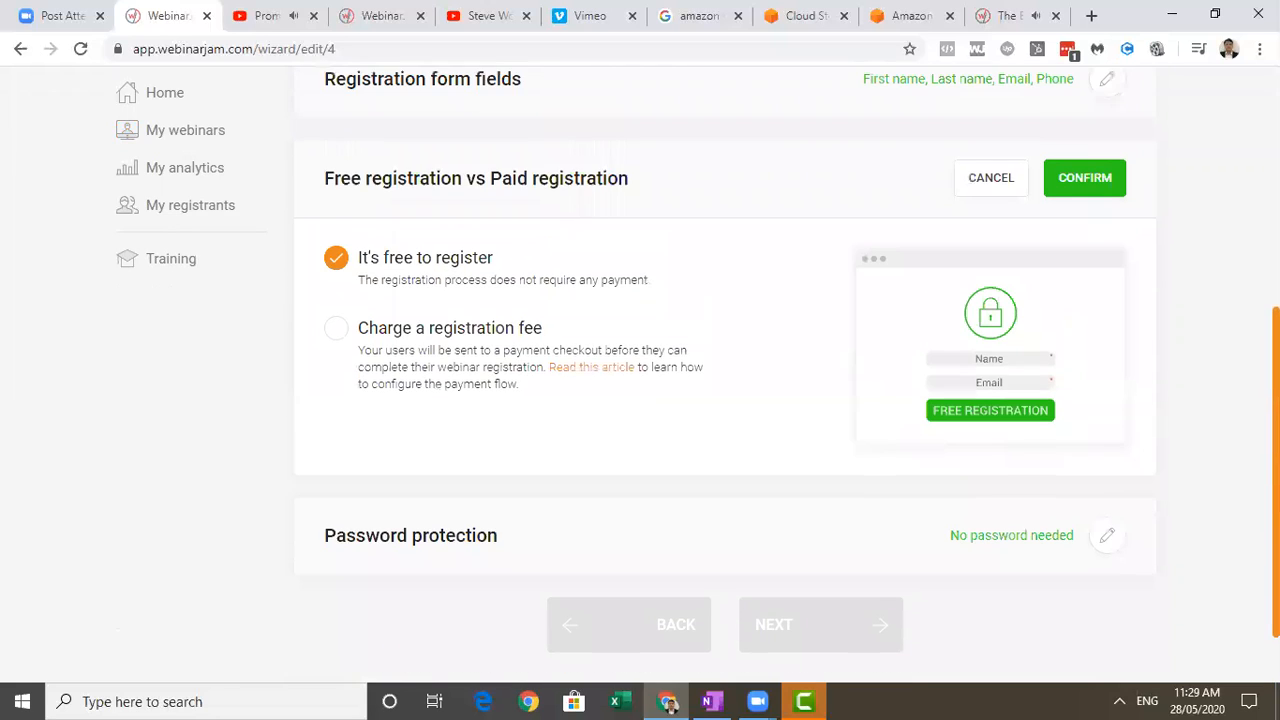
pyautogui.click(1085, 186)
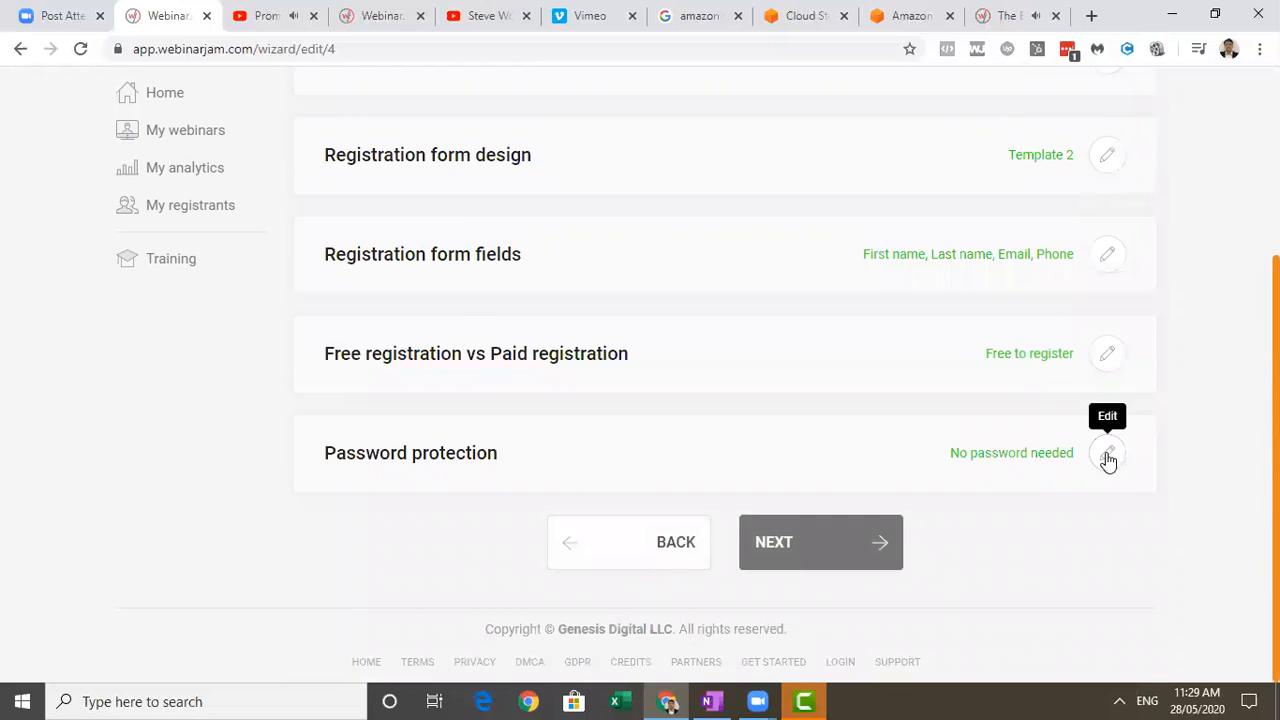
# Review the webinar's password protection options and confirm No password needed.
pyautogui.click(1107, 455)
pyautogui.scroll(-1, 725, 380)
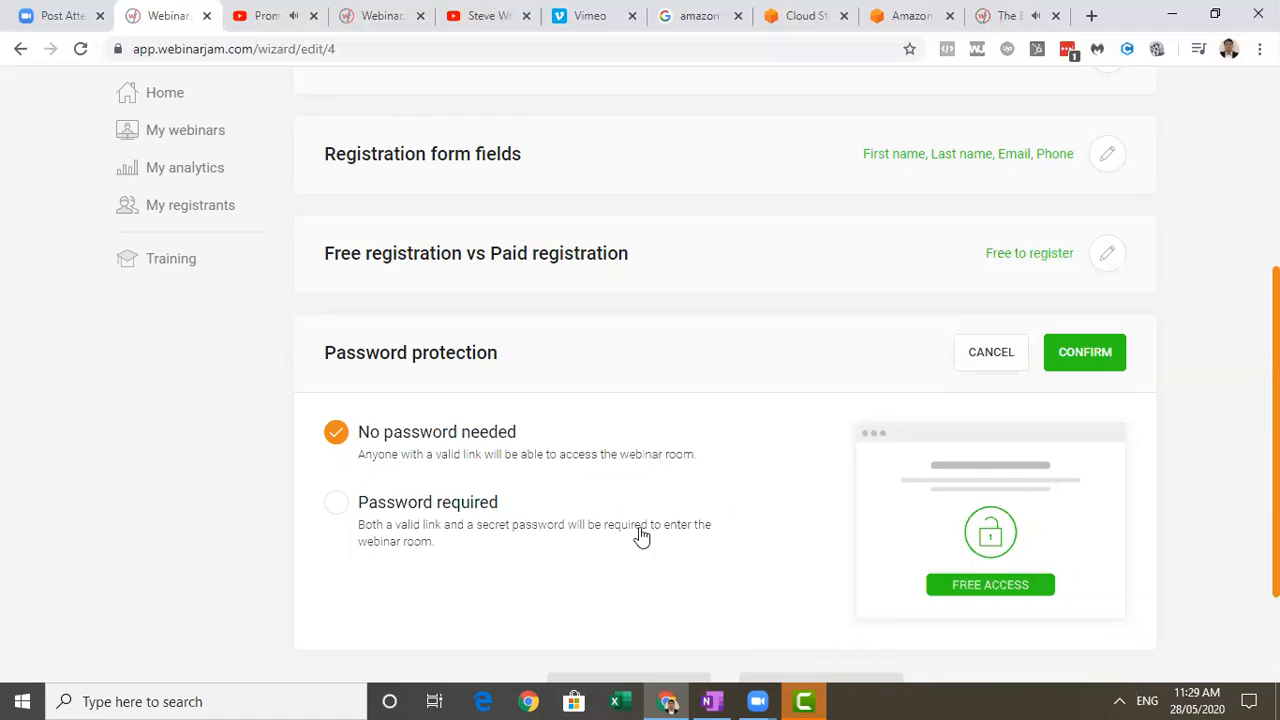
pyautogui.click(1083, 362)
# Advance to the notification settings and review the email gateway options.
pyautogui.click(857, 531)
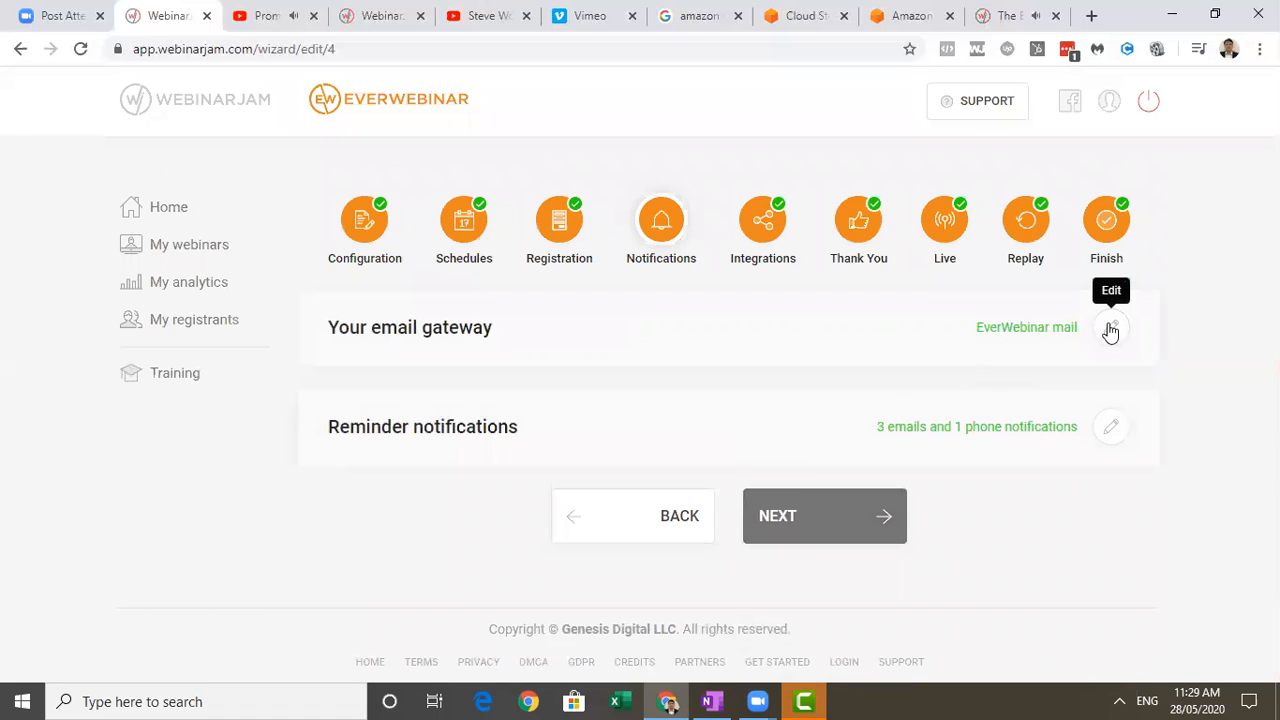
pyautogui.click(1110, 330)
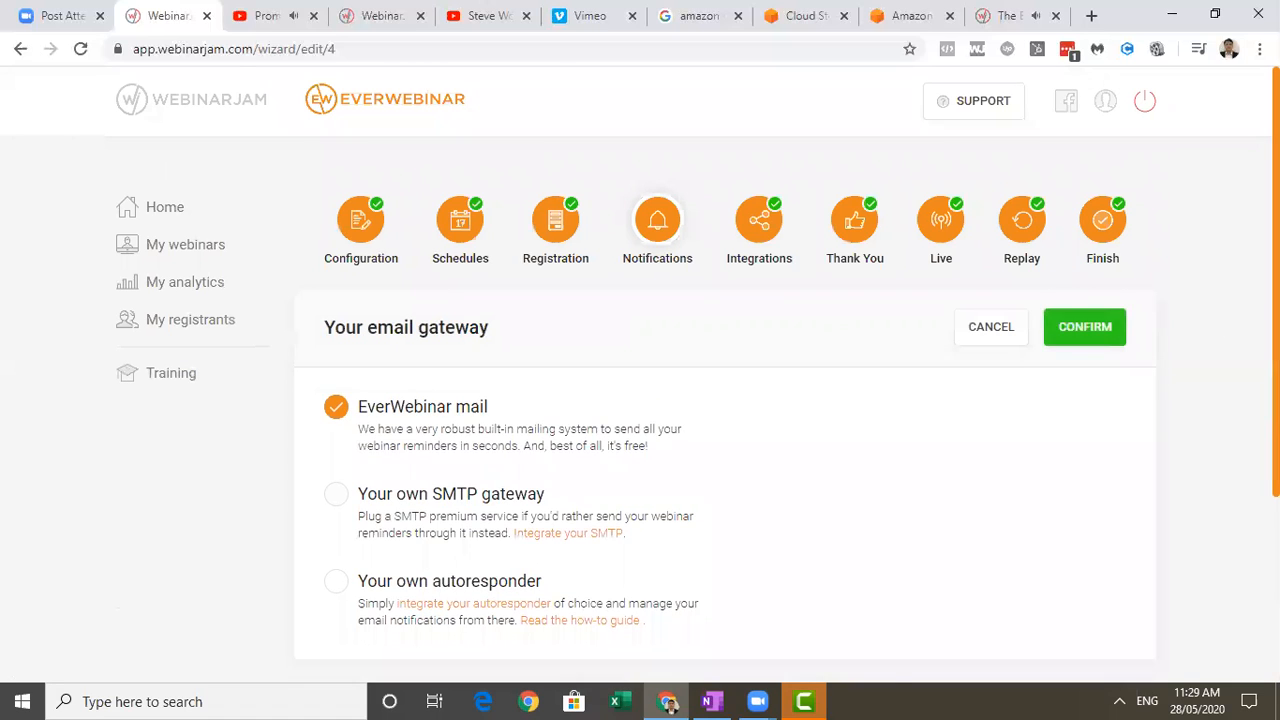
pyautogui.scroll(-3, 1230, 390)
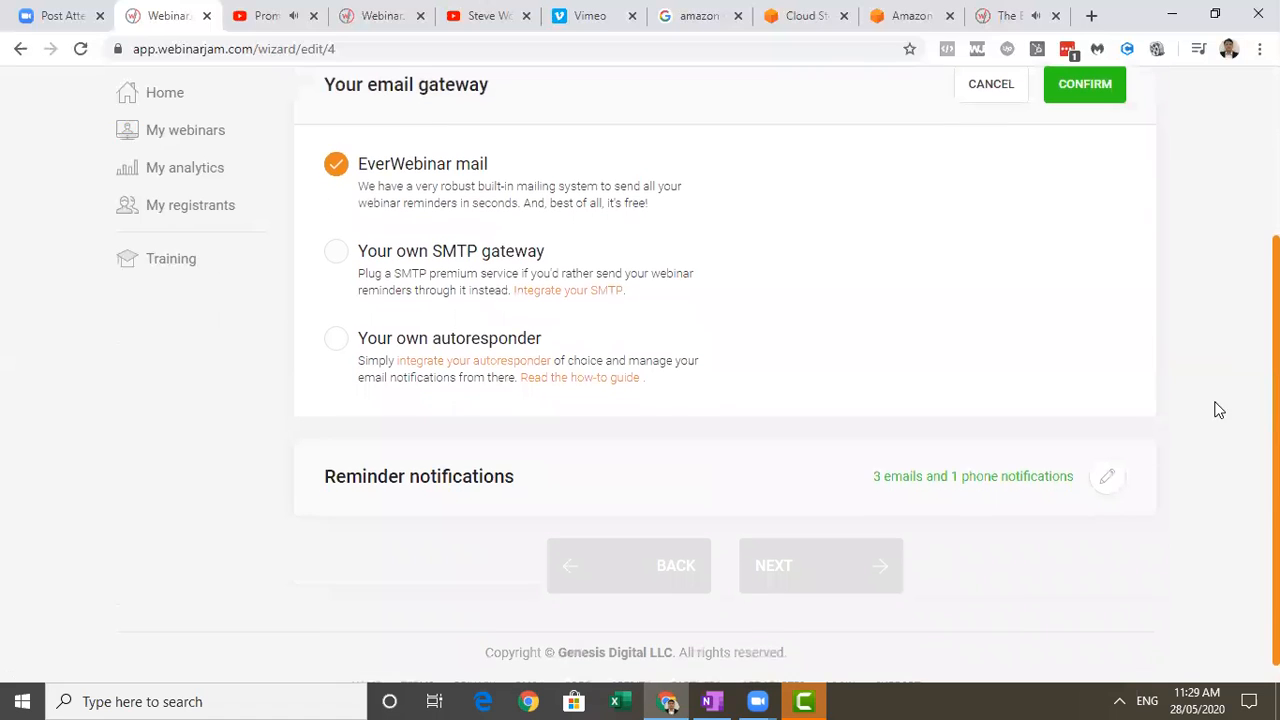
# Review the pre-webinar, last-minute and post-webinar reminder notifications and confirm them.
pyautogui.click(1110, 475)
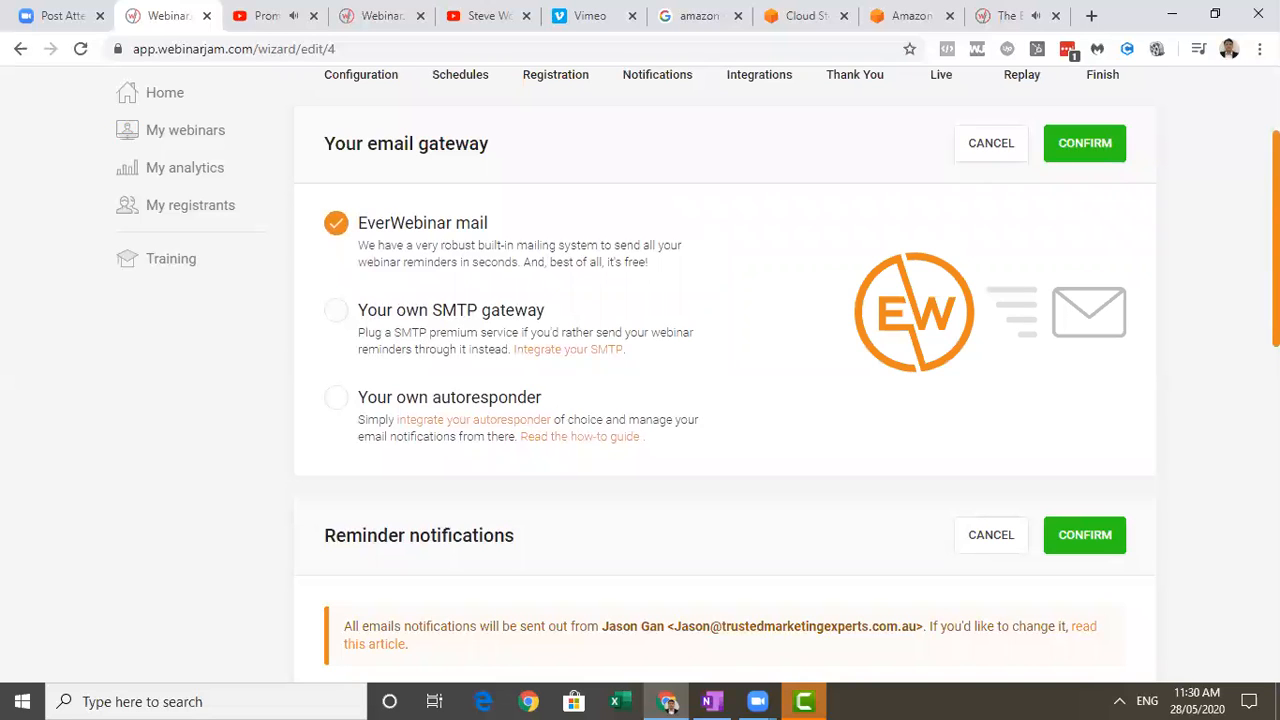
pyautogui.scroll(-5, 1240, 500)
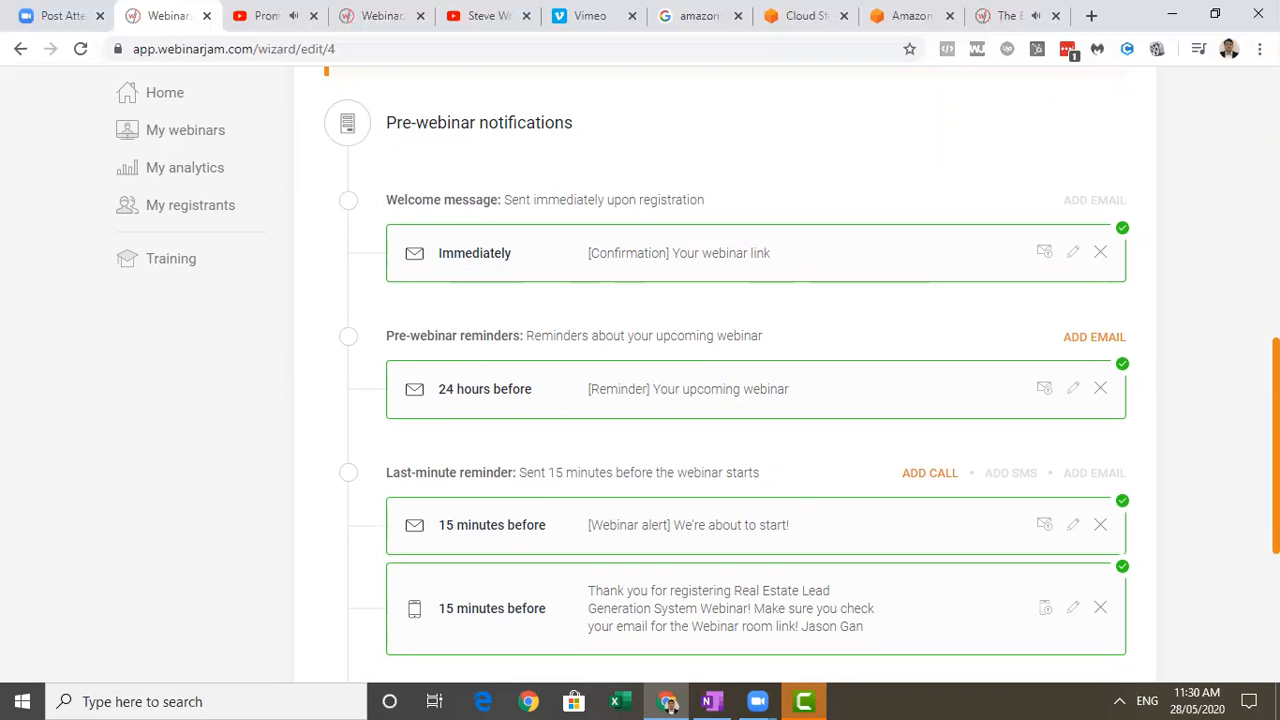
pyautogui.scroll(-2, 756, 400)
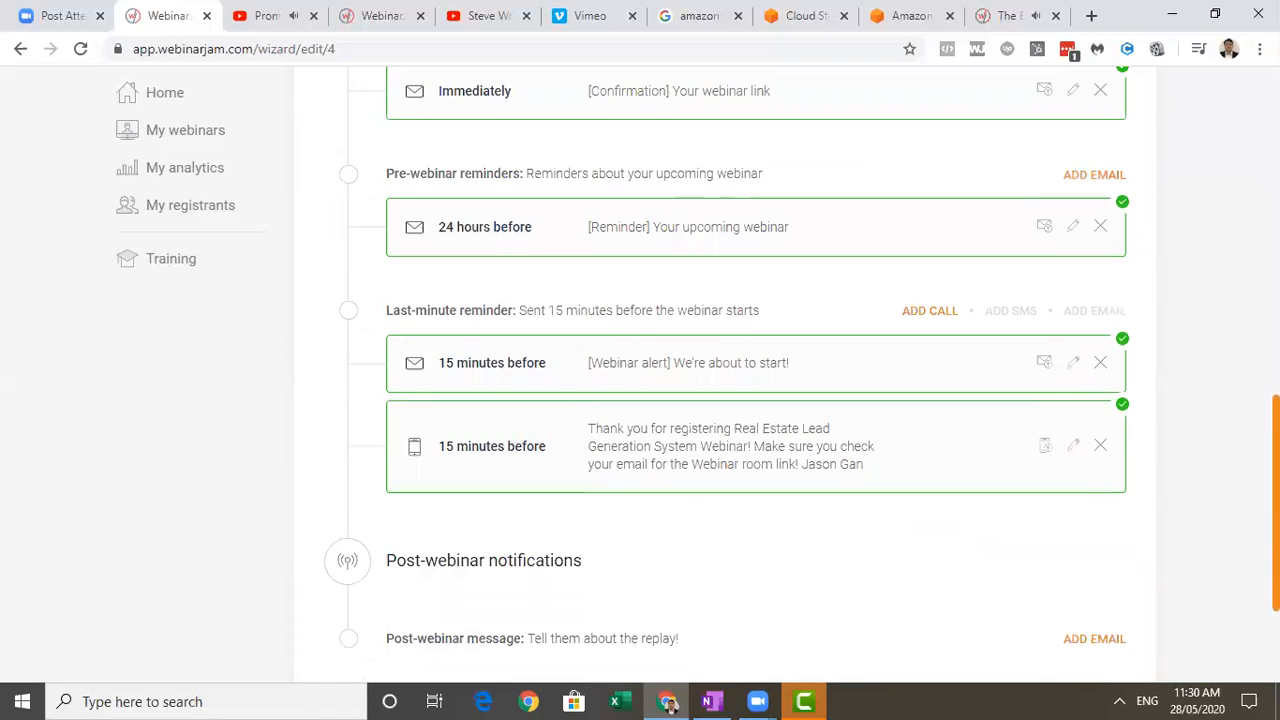
pyautogui.scroll(-2, 1245, 551)
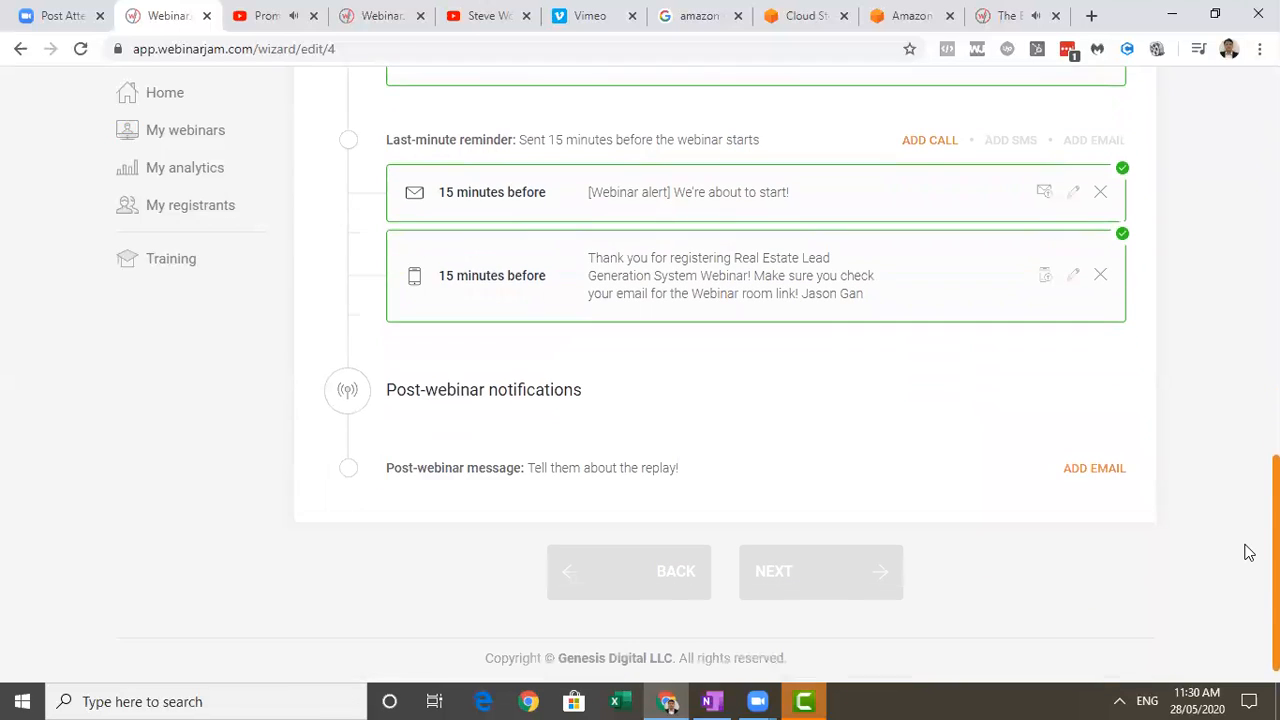
pyautogui.scroll(1, 1245, 551)
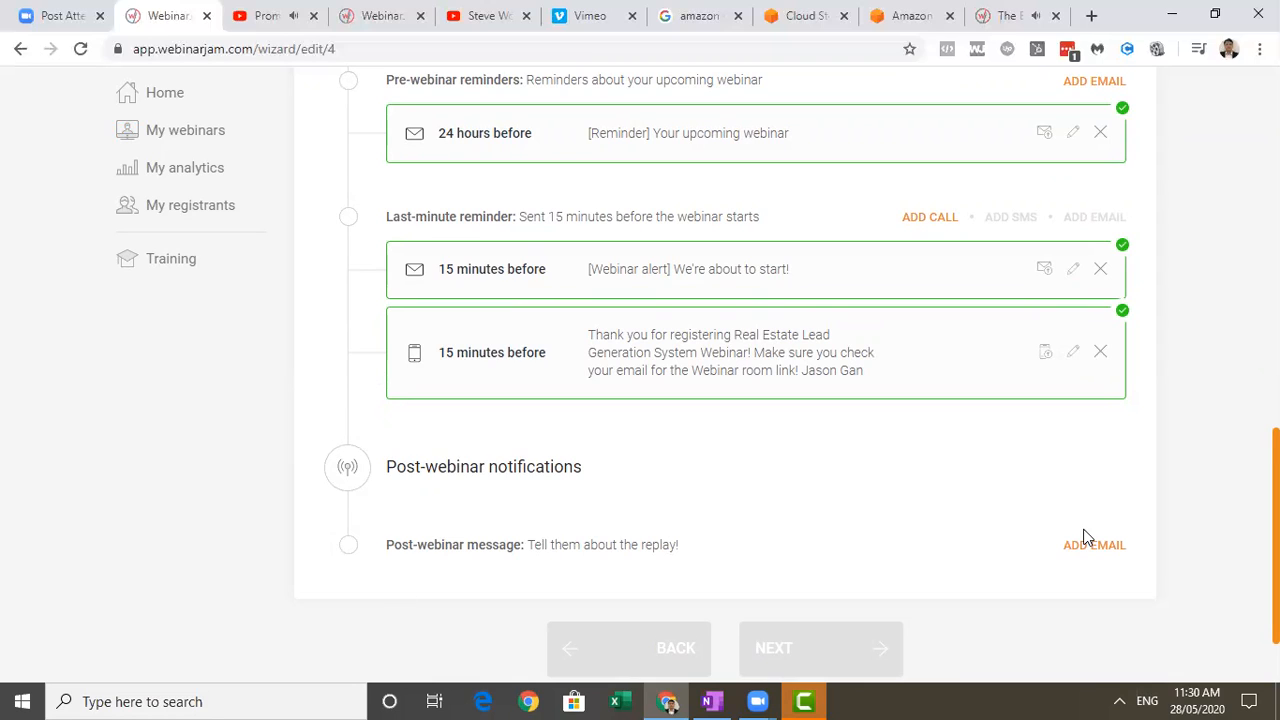
pyautogui.rightClick(1200, 504)
pyautogui.click(1200, 504)
pyautogui.scroll(-1, 1200, 504)
pyautogui.scroll(5, 1200, 504)
pyautogui.scroll(2, 1145, 270)
pyautogui.click(1106, 268)
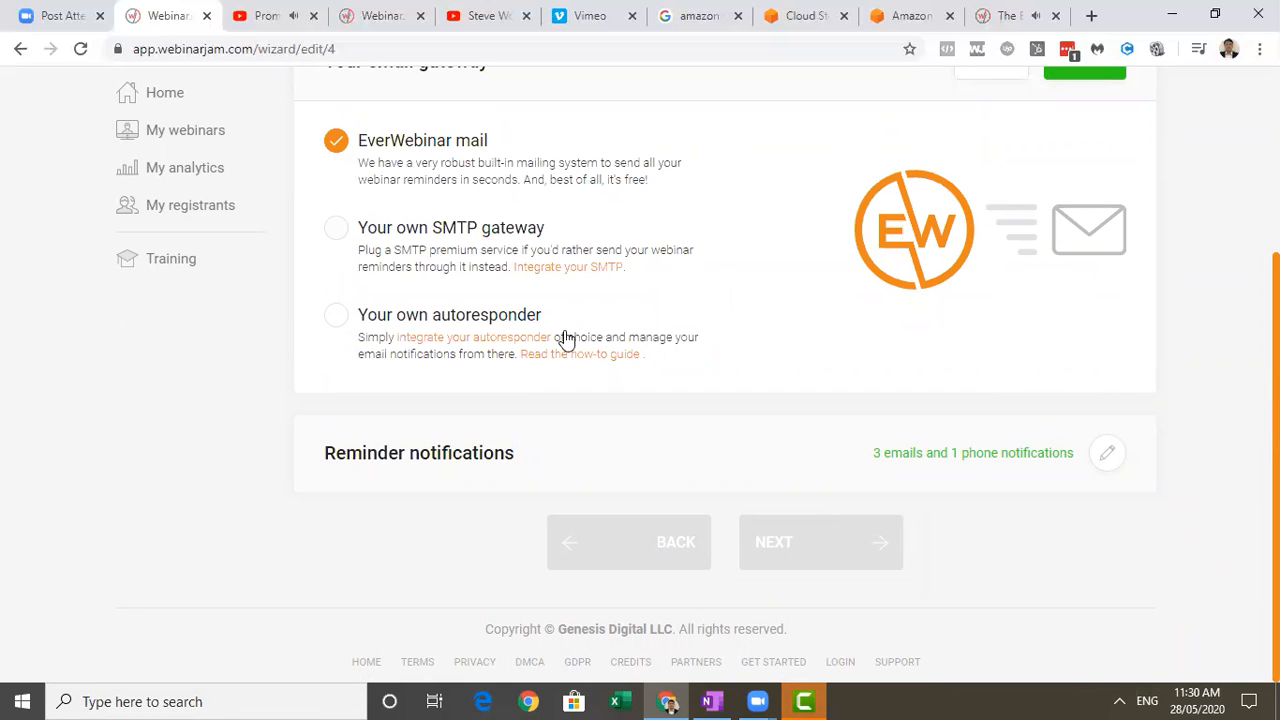
# Check the integrations offered under Your own autoresponder, switch back to EverWebinar mail and confirm the email gateway.
pyautogui.click(337, 318)
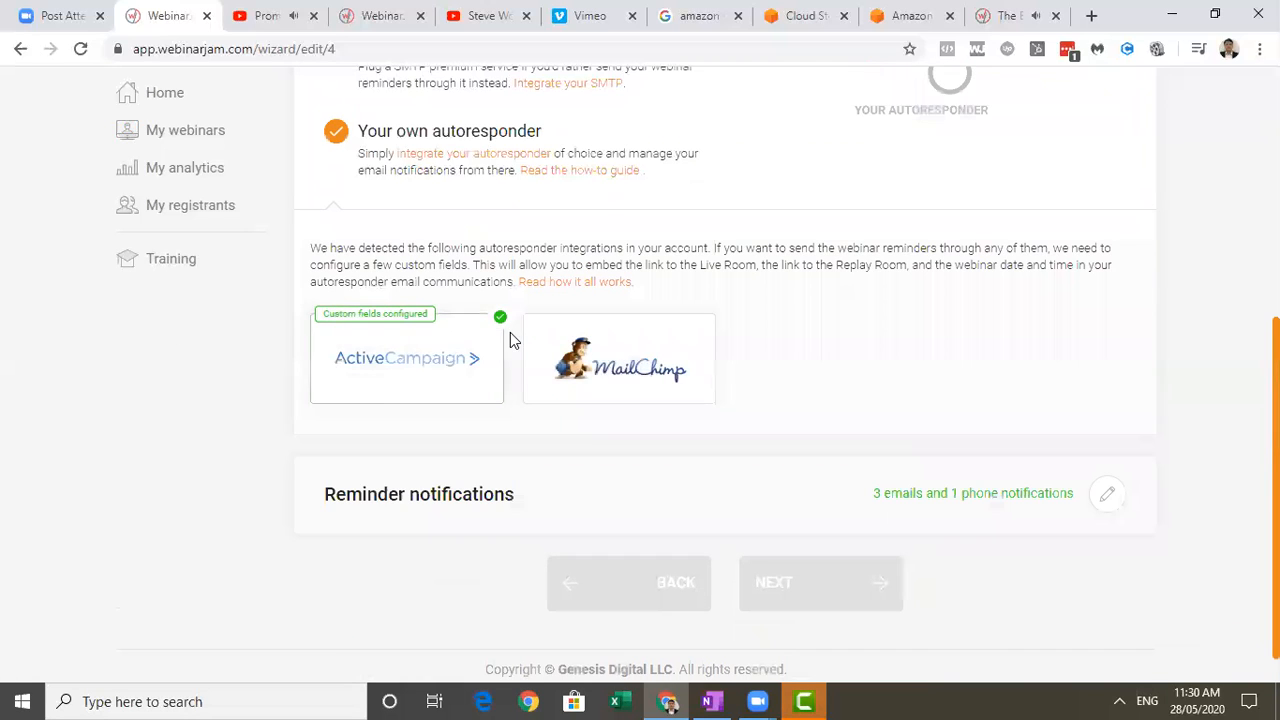
pyautogui.moveTo(447, 365)
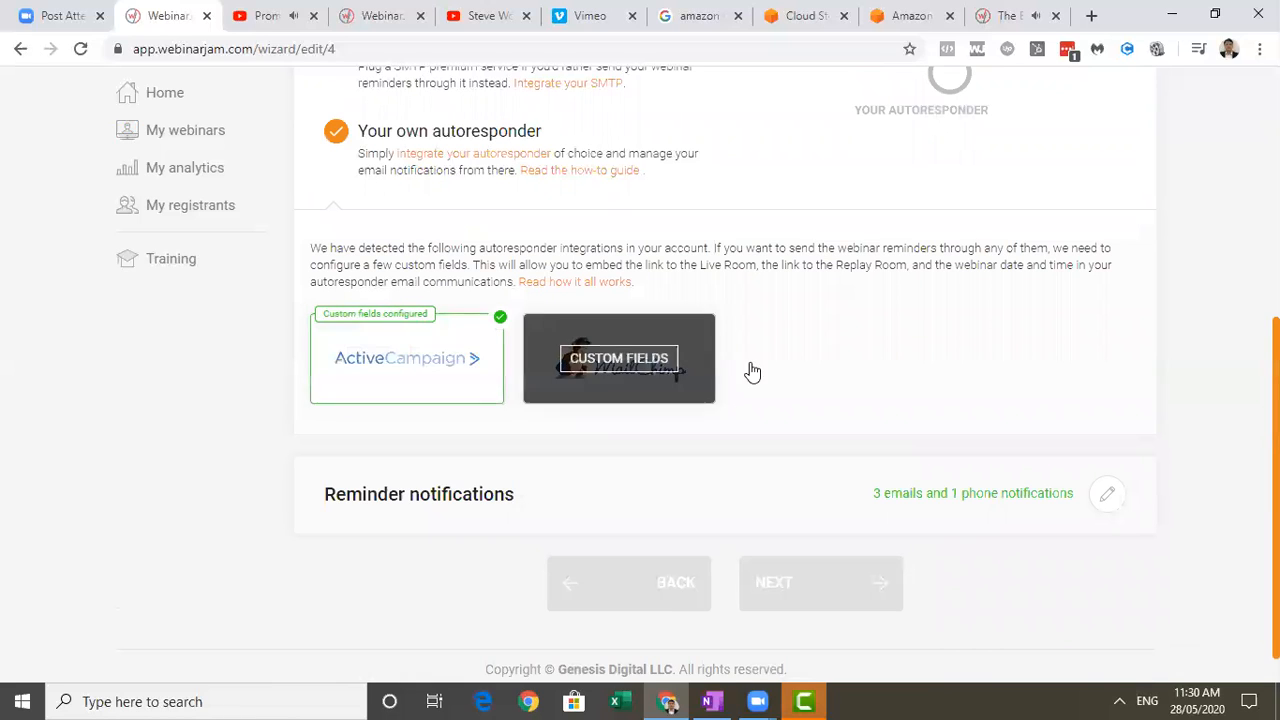
pyautogui.scroll(2, 845, 248)
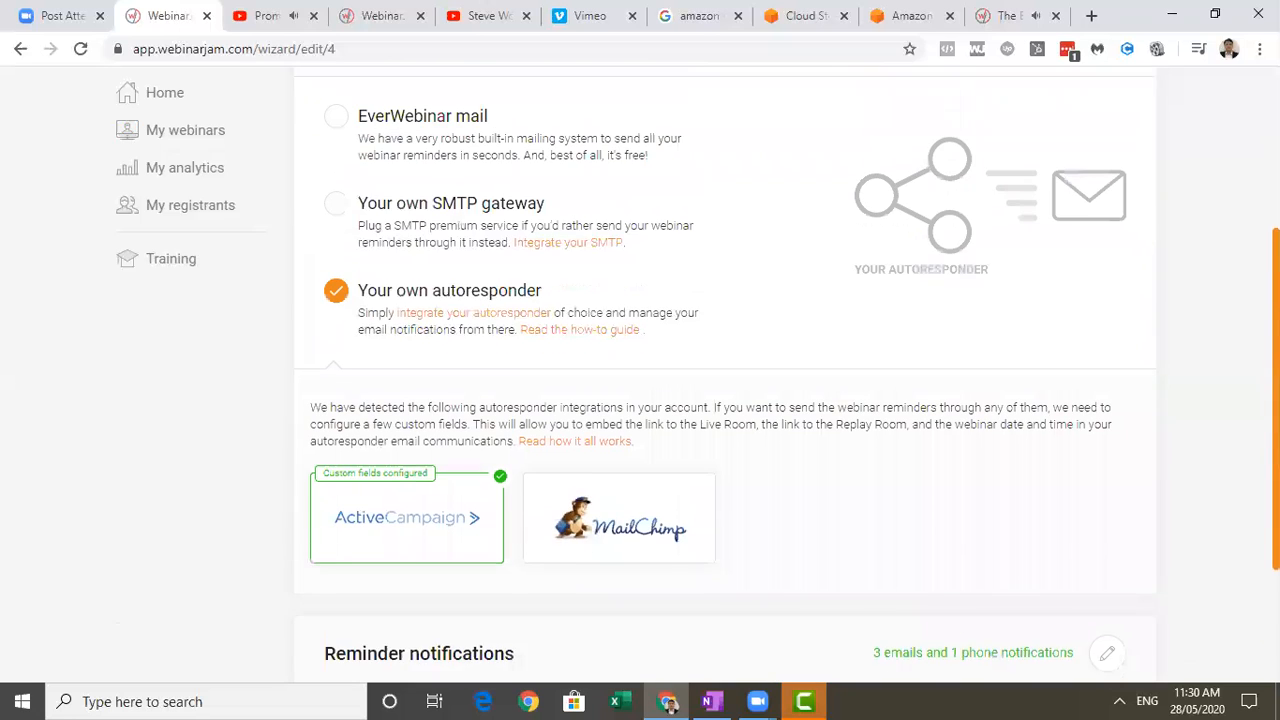
pyautogui.click(336, 130)
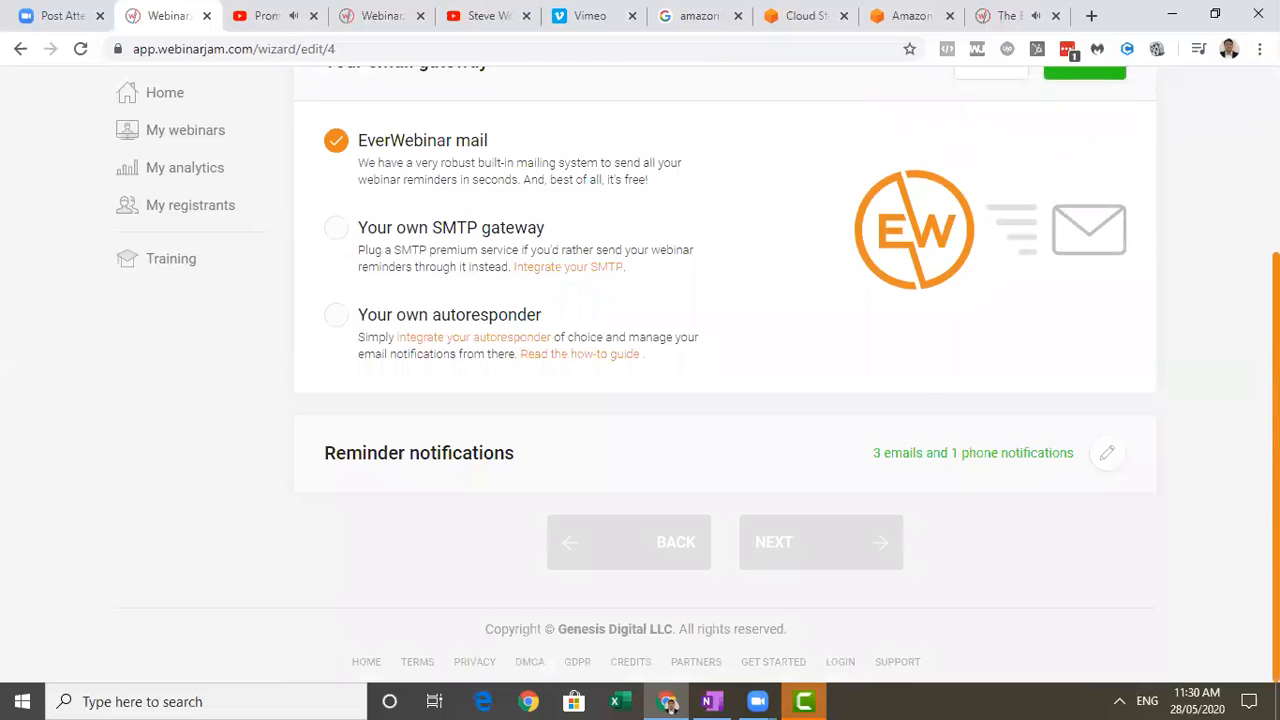
pyautogui.scroll(2, 1000, 300)
pyautogui.click(1085, 220)
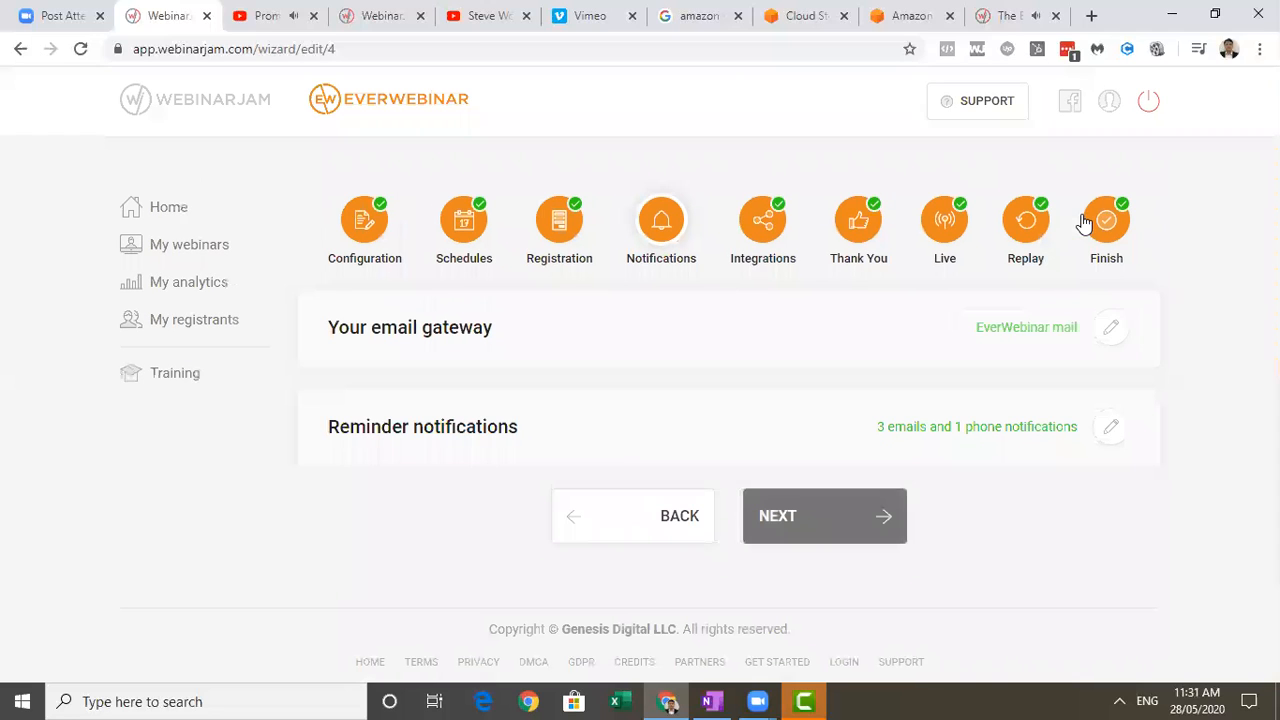
# Advance to the integration settings and look through the services offered for email autoresponder integration.
pyautogui.click(843, 525)
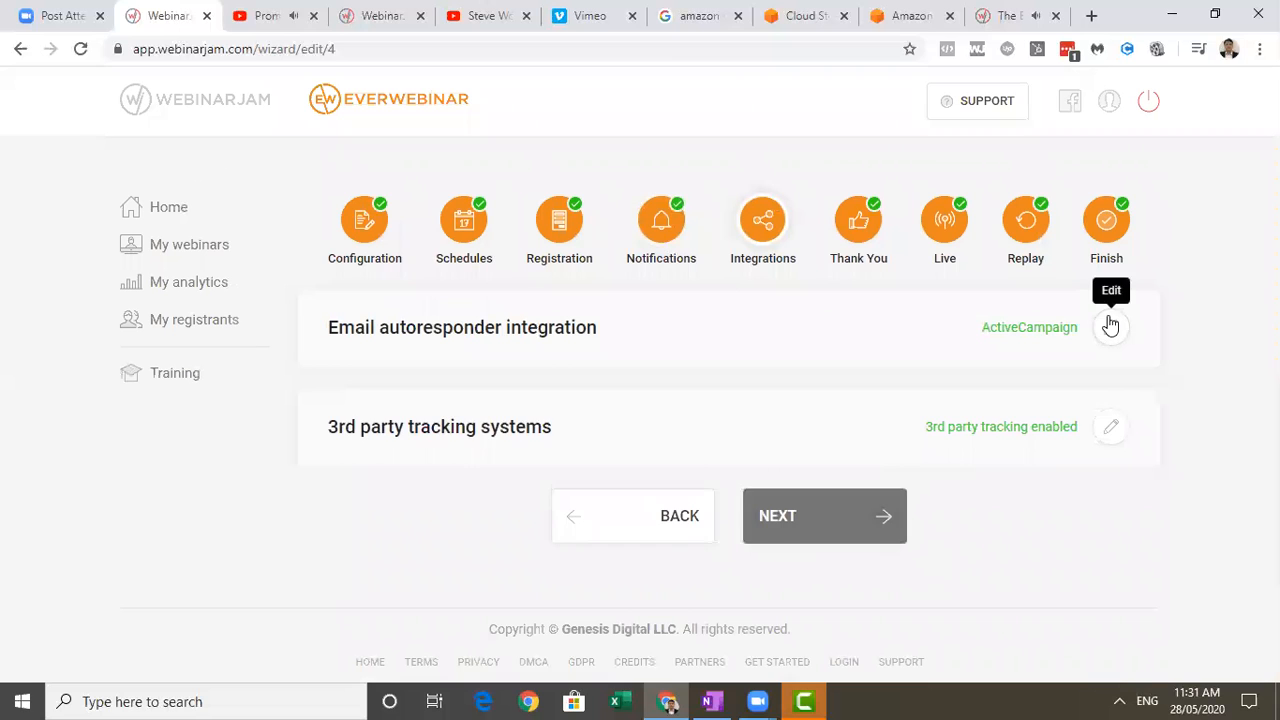
pyautogui.click(1110, 326)
pyautogui.scroll(-2, 720, 450)
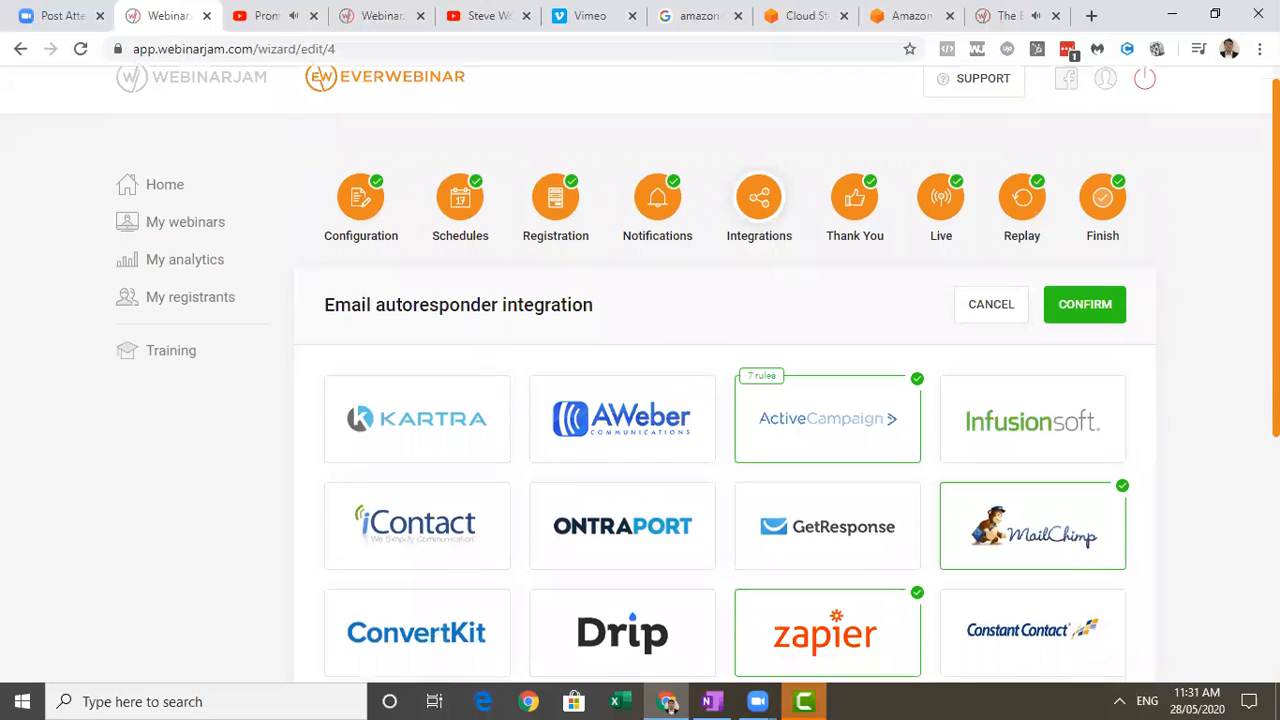
pyautogui.scroll(-1, 720, 400)
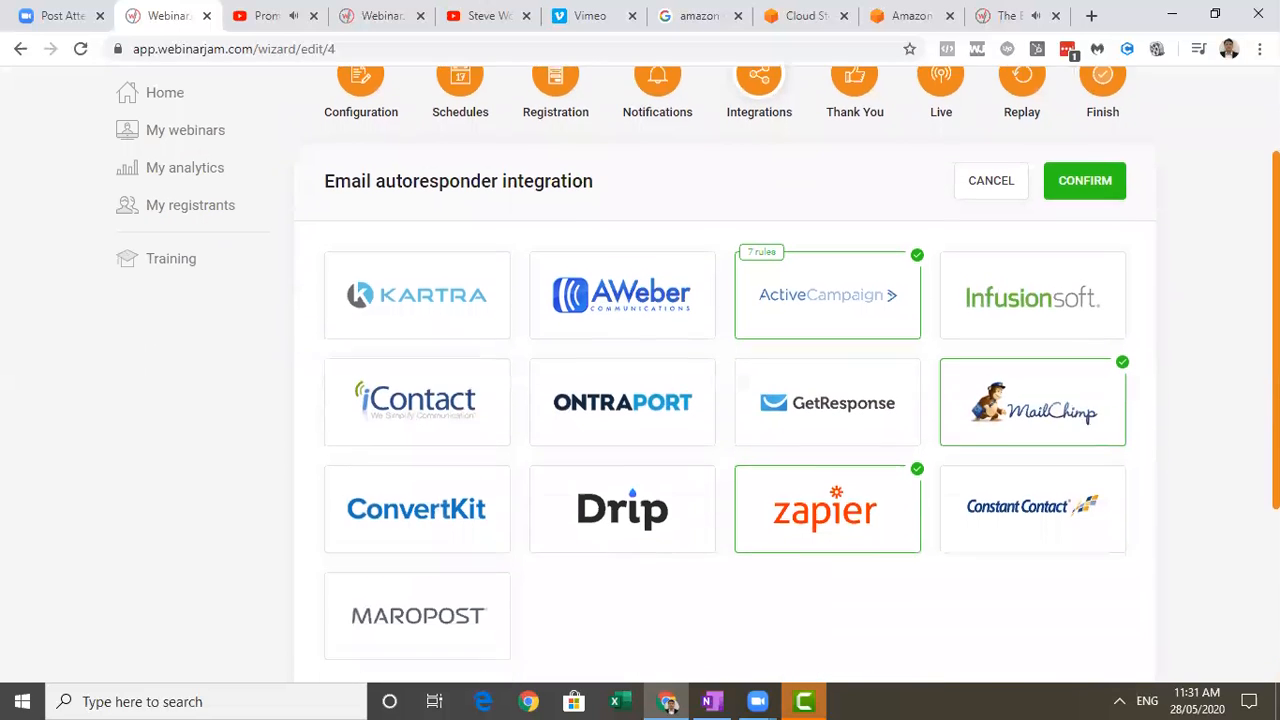
pyautogui.scroll(-3, 1243, 429)
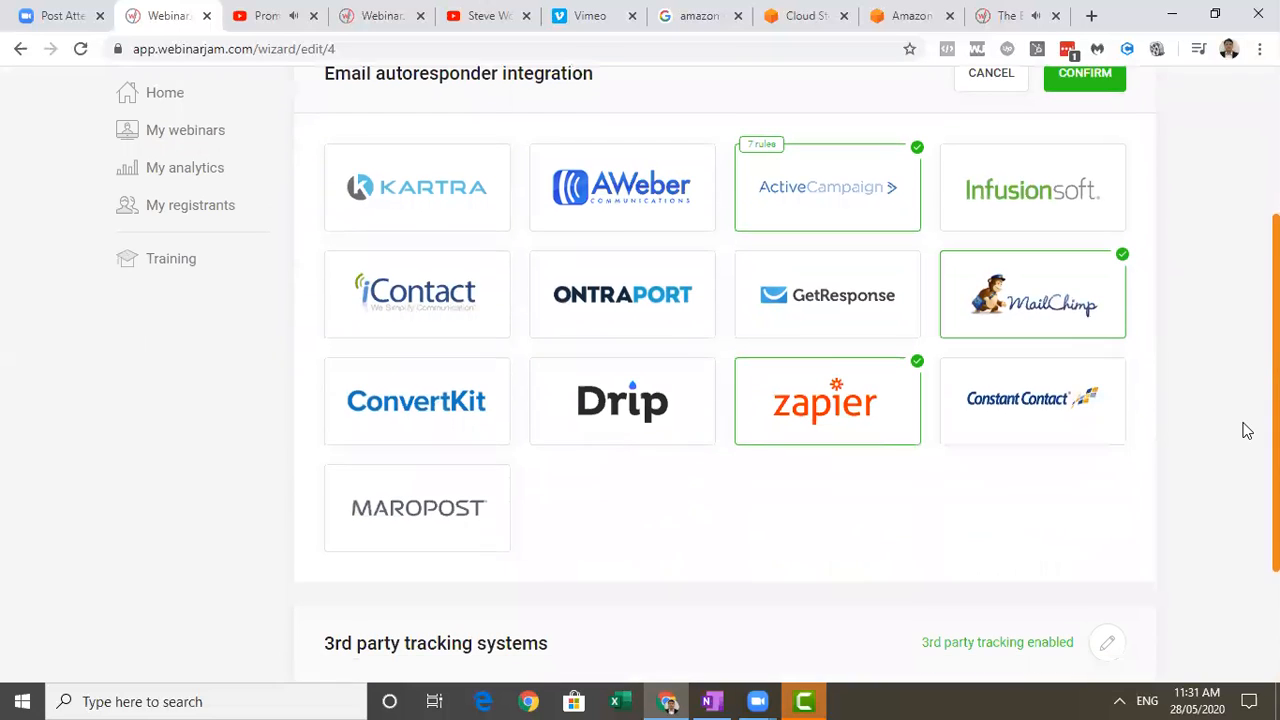
pyautogui.scroll(3, 1235, 463)
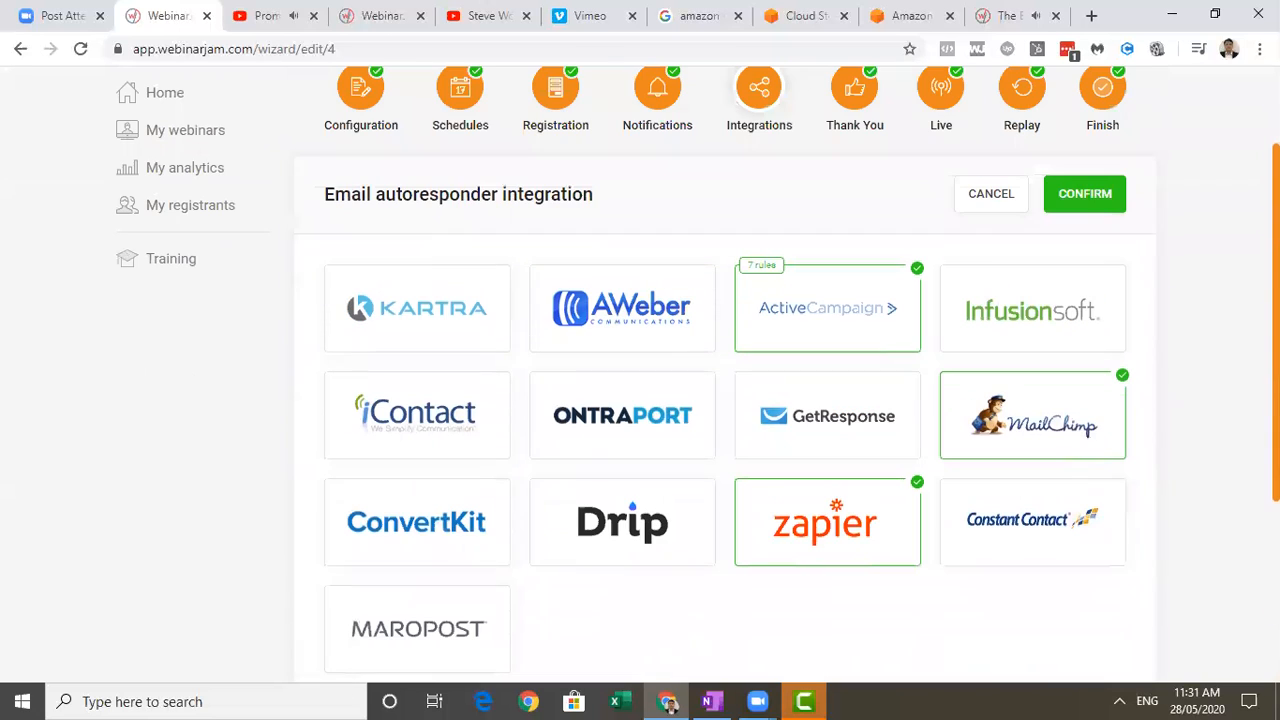
# Confirm the email autoresponder integration, reopen it and review the ActiveCampaign integration rules, closing them with OK.
pyautogui.click(1099, 196)
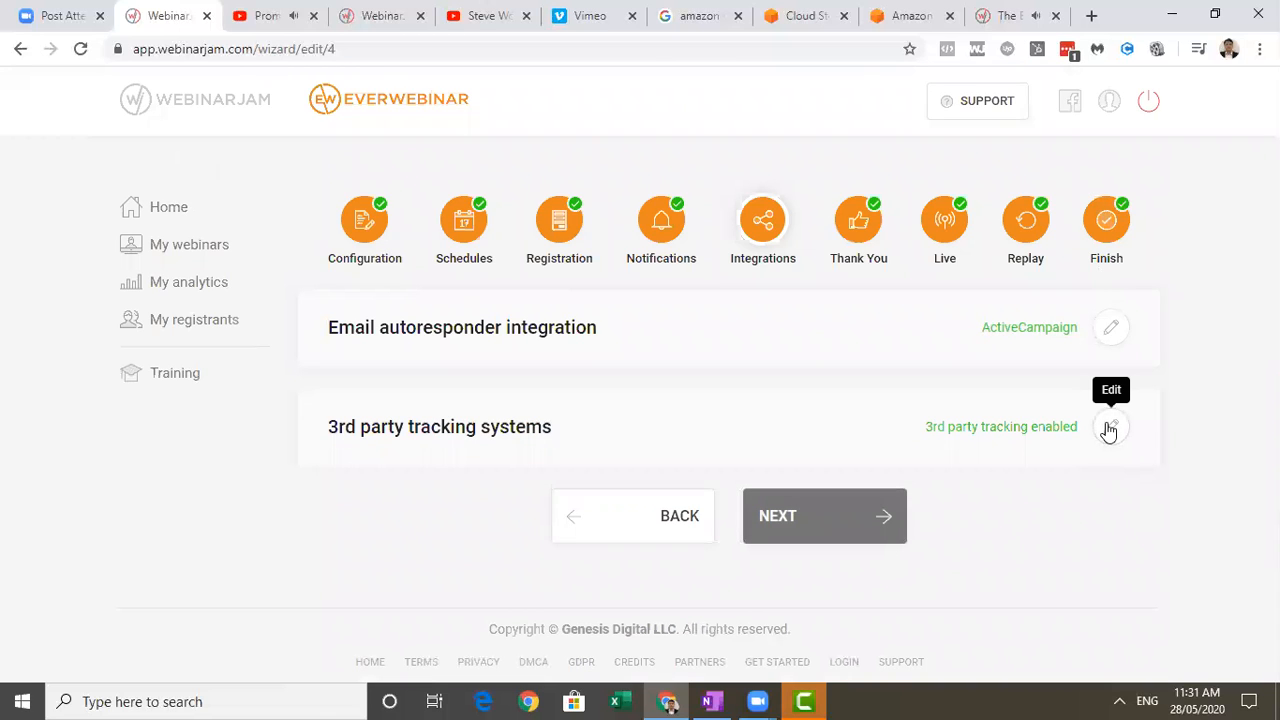
pyautogui.click(1112, 330)
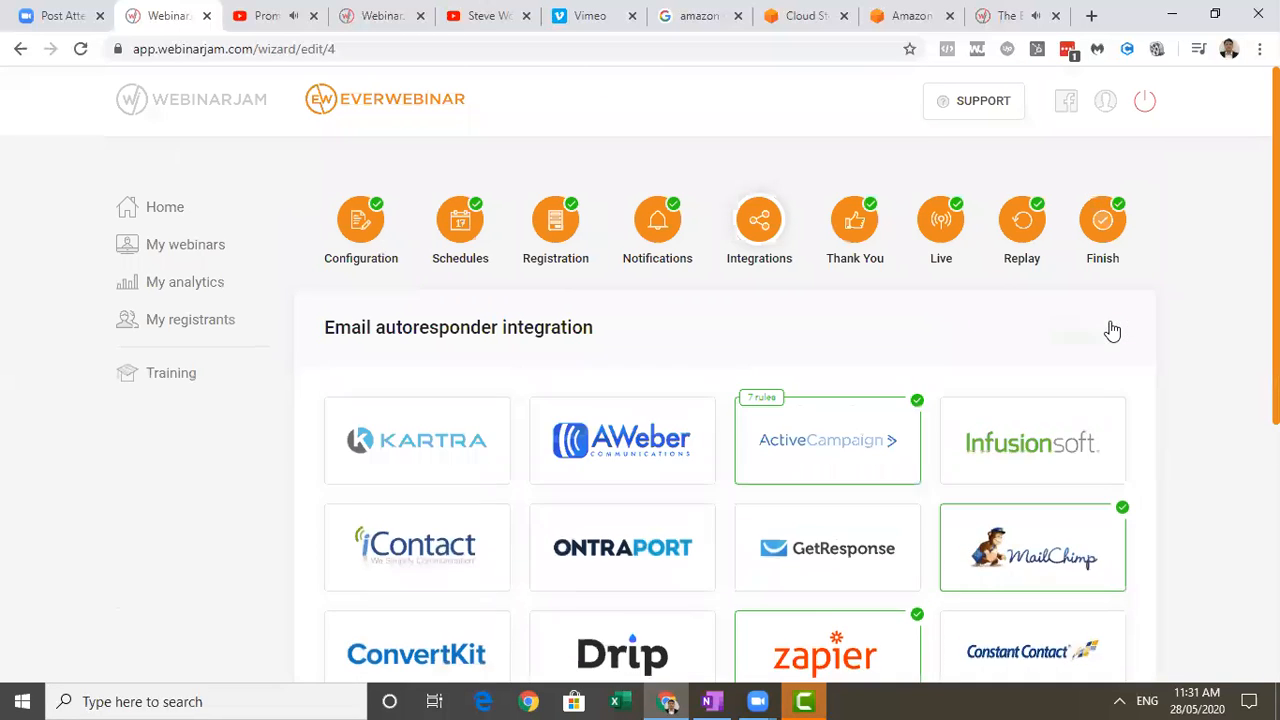
pyautogui.scroll(-2, 830, 400)
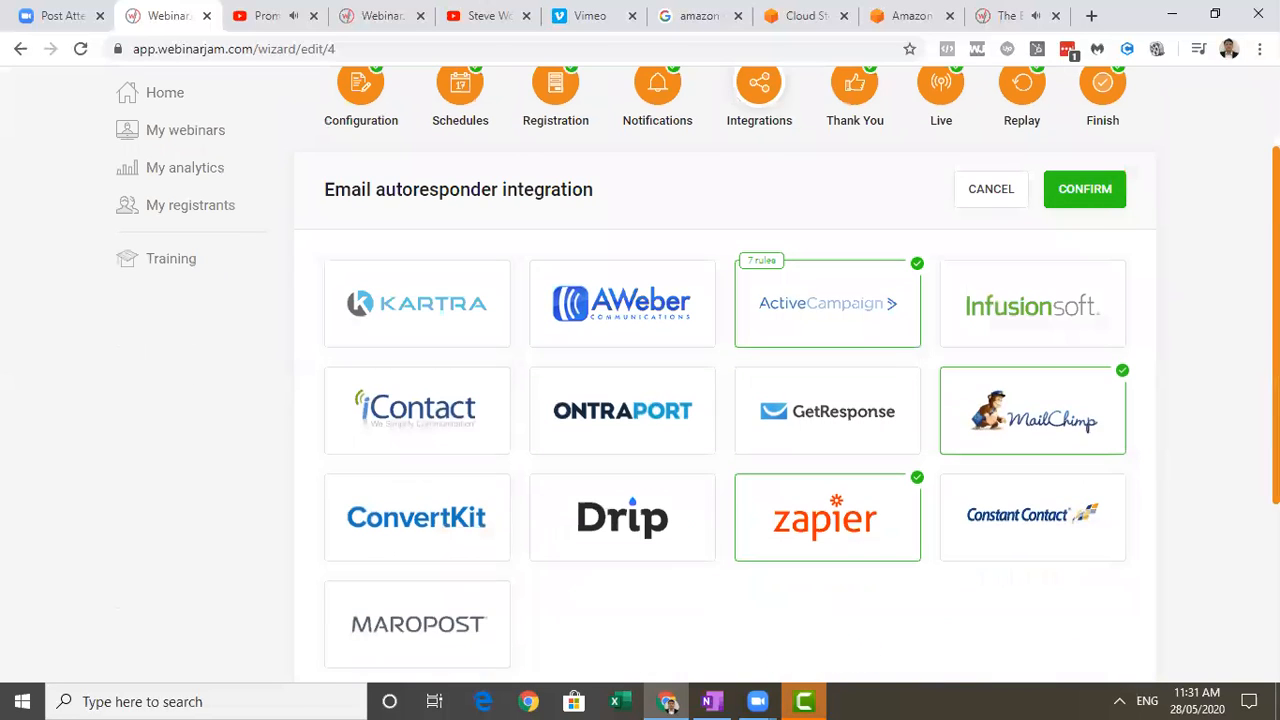
pyautogui.click(831, 305)
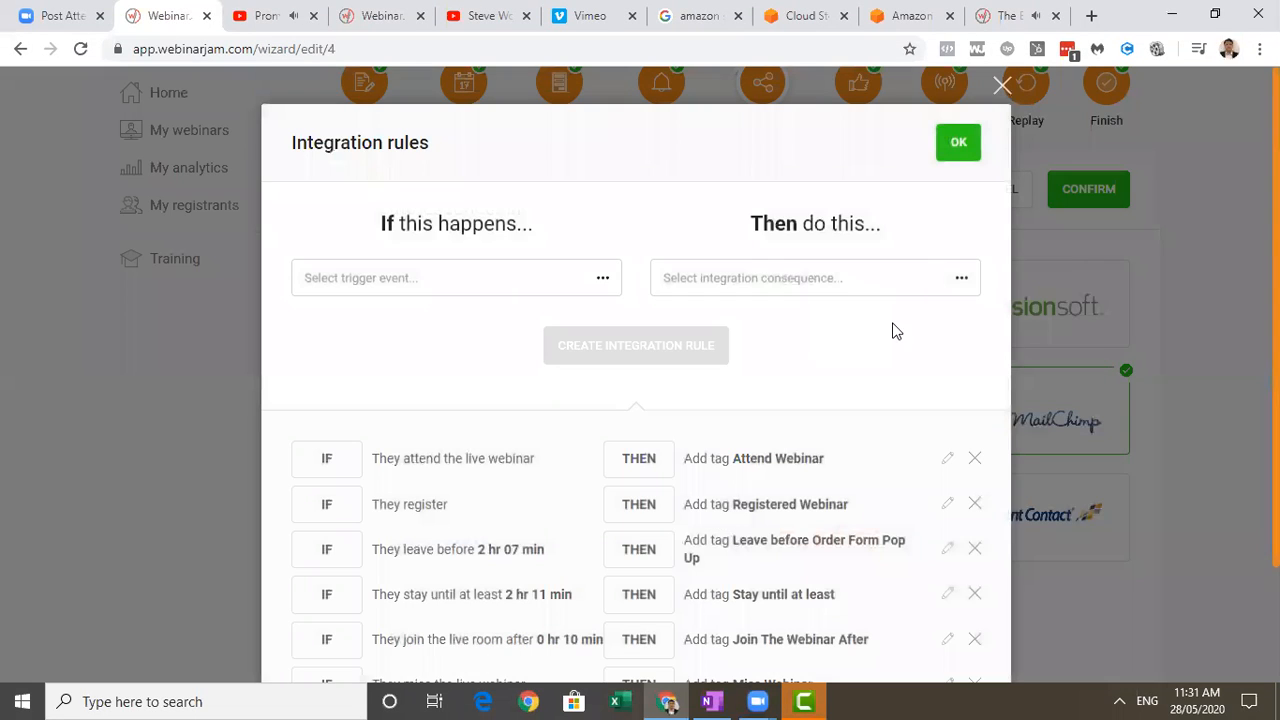
pyautogui.scroll(-2, 951, 302)
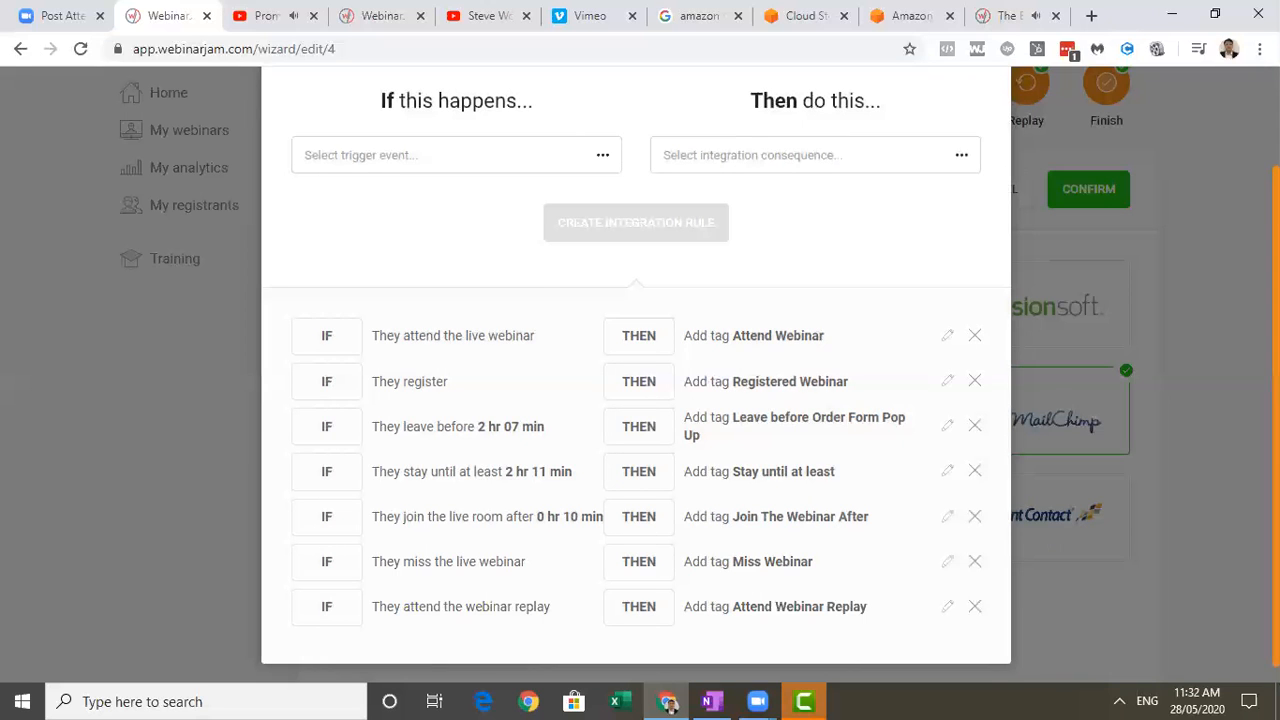
pyautogui.scroll(1, 1240, 391)
pyautogui.click(958, 112)
# Review the tracking codes embedded under 3rd party tracking systems, confirming that section and the email autoresponder integration.
pyautogui.scroll(-3, 1163, 545)
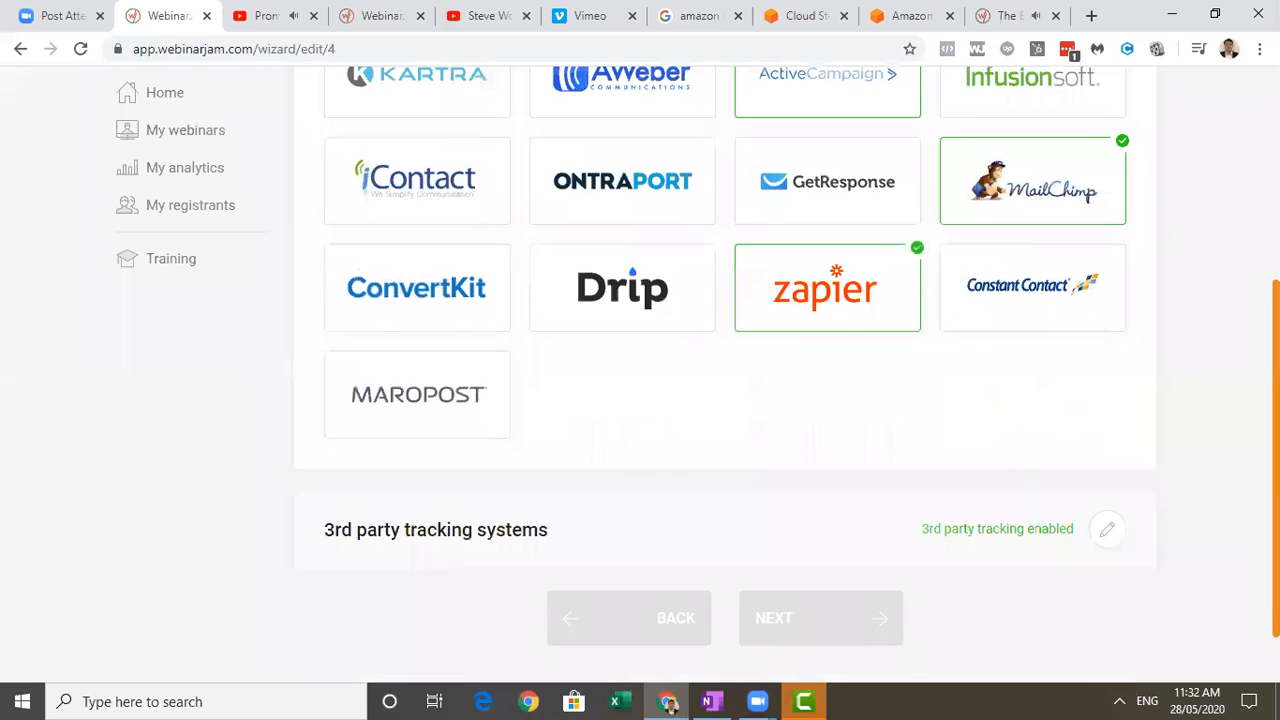
pyautogui.click(1109, 509)
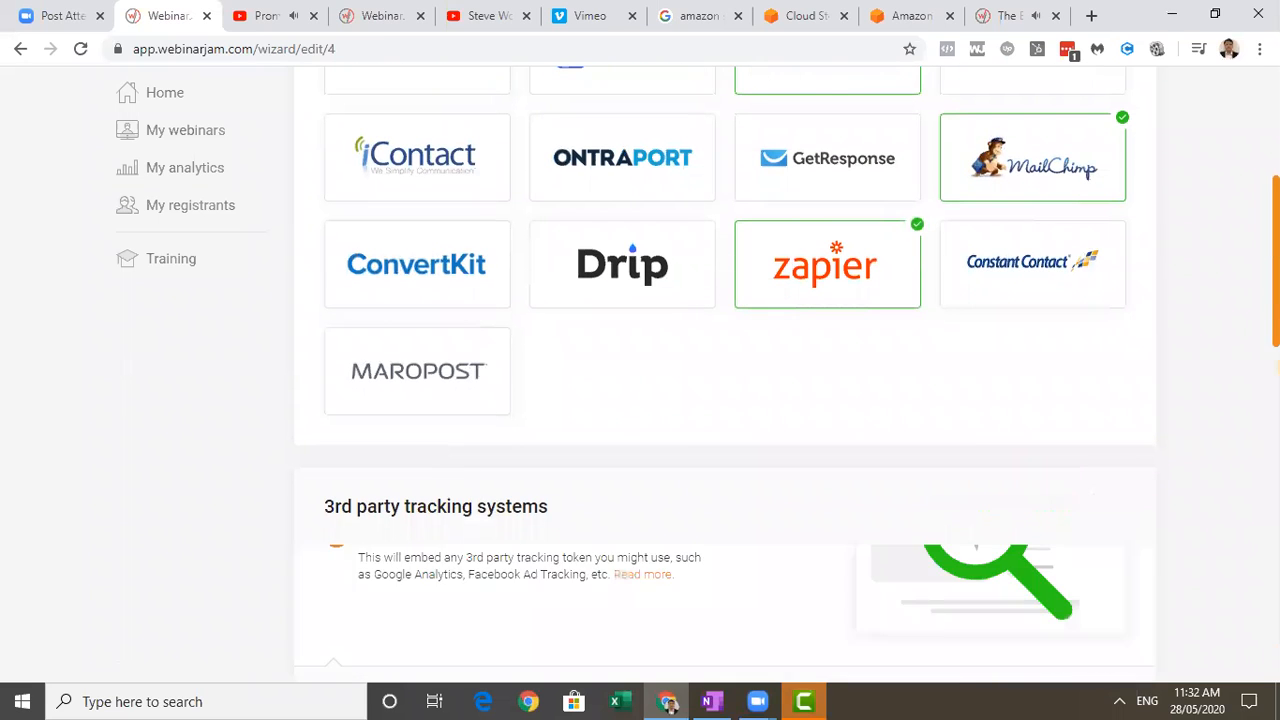
pyautogui.scroll(-7, 1237, 404)
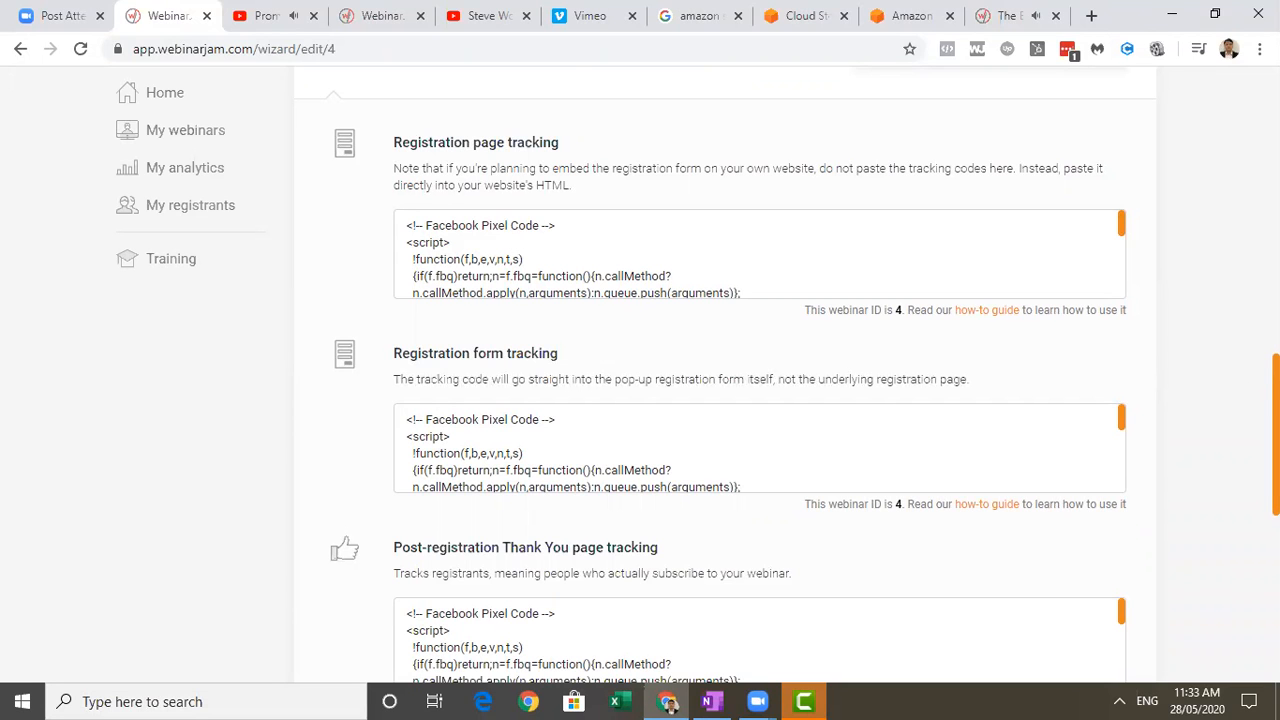
pyautogui.scroll(-3, 760, 380)
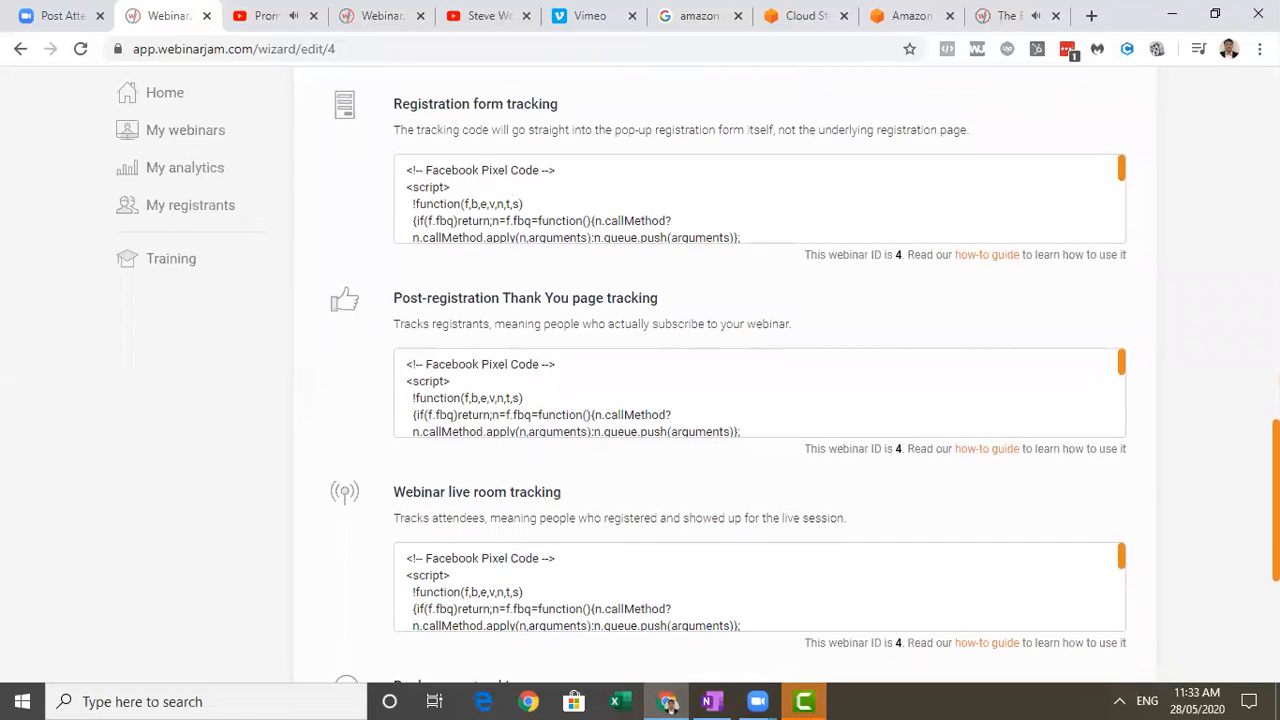
pyautogui.scroll(-1, 760, 380)
pyautogui.scroll(-4, 1243, 557)
pyautogui.scroll(8, 1243, 557)
pyautogui.scroll(3, 1085, 230)
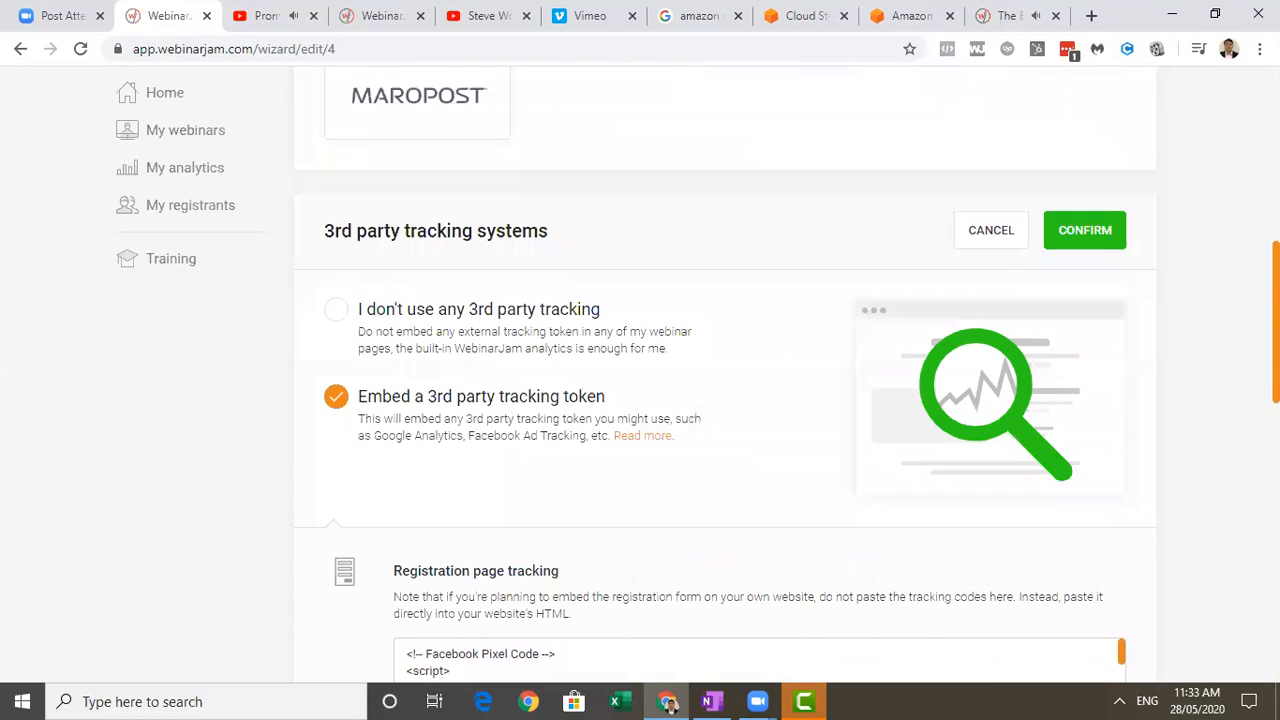
pyautogui.click(1085, 230)
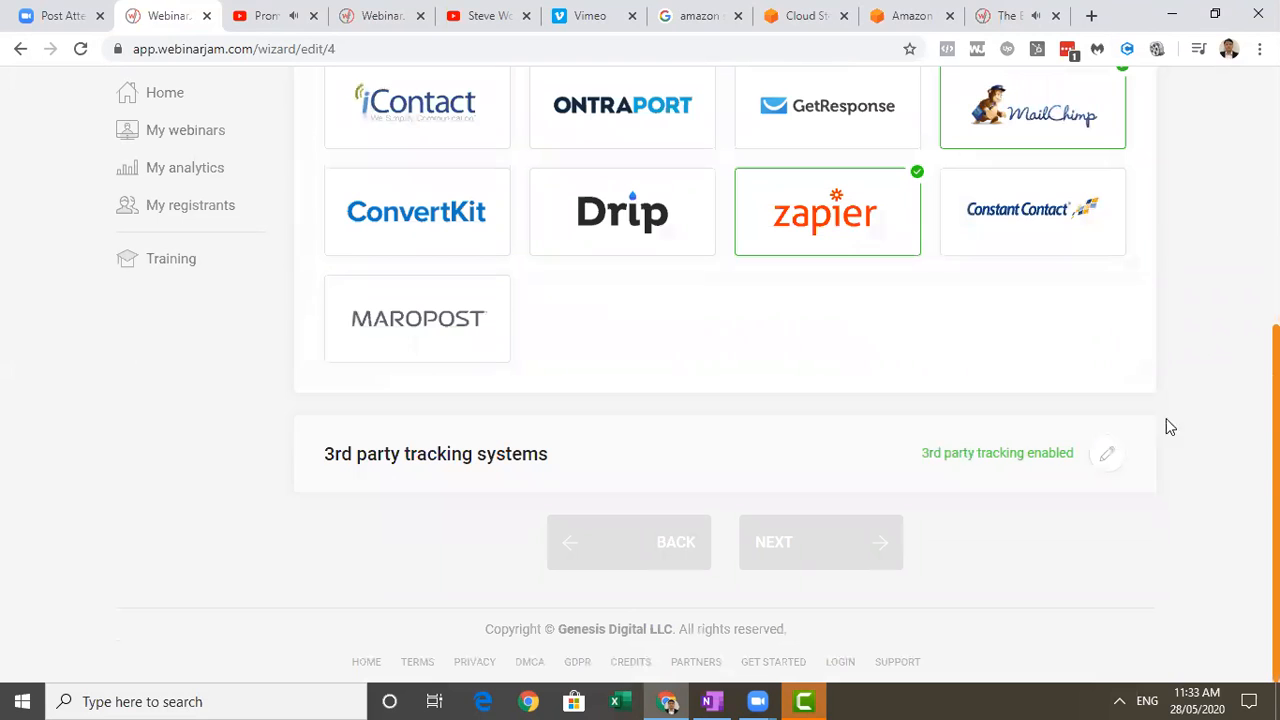
pyautogui.scroll(6, 1147, 264)
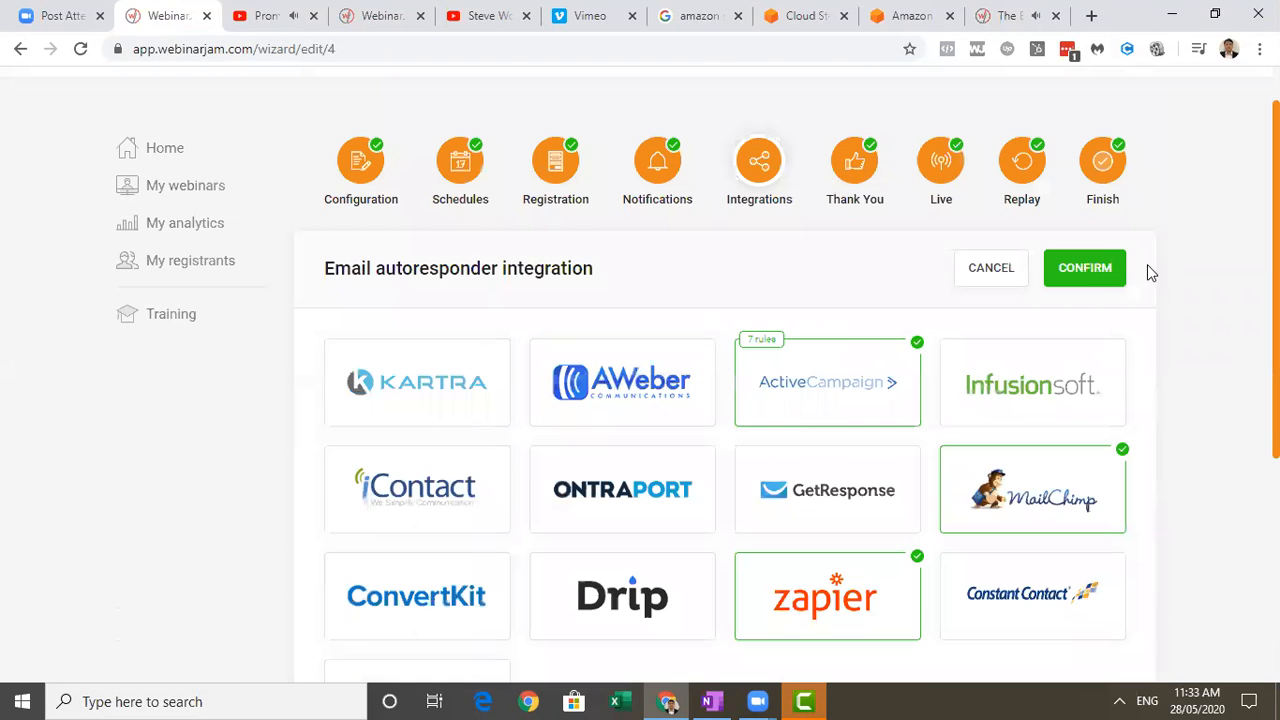
pyautogui.click(1088, 270)
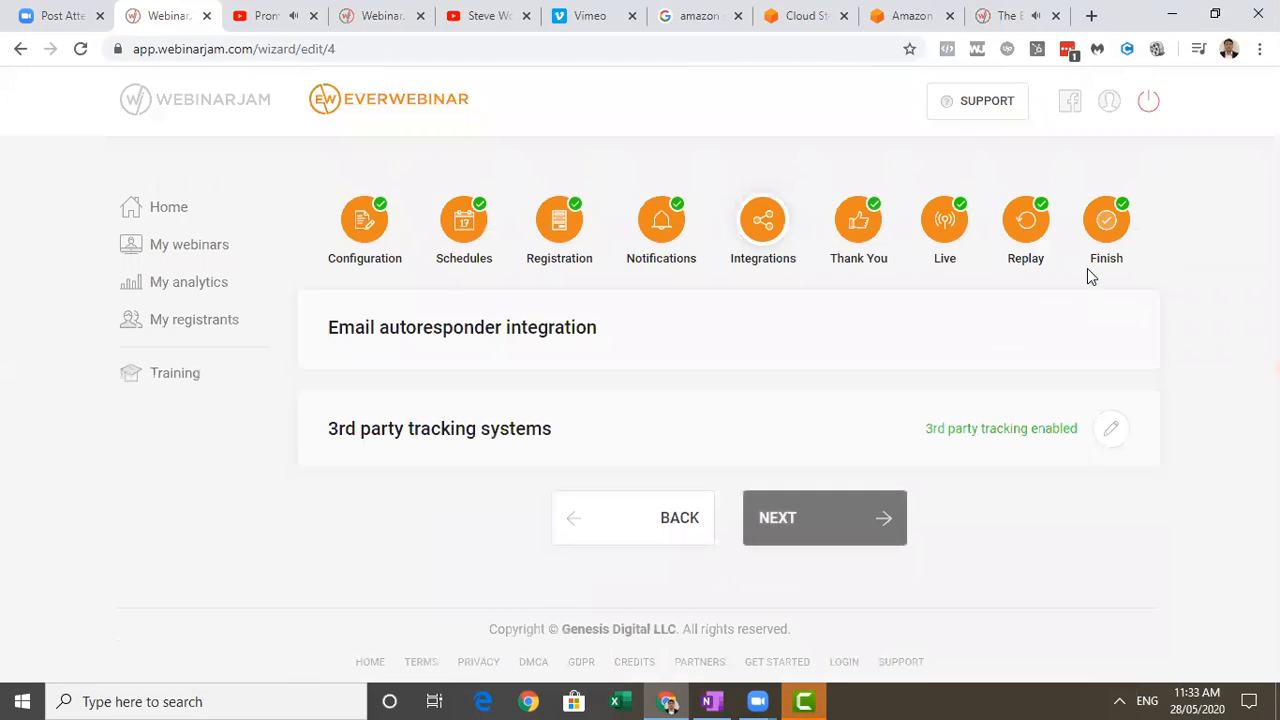
# Advance to the Thank You settings, review the registrant survey's modules and questions, and confirm the survey.
pyautogui.click(791, 518)
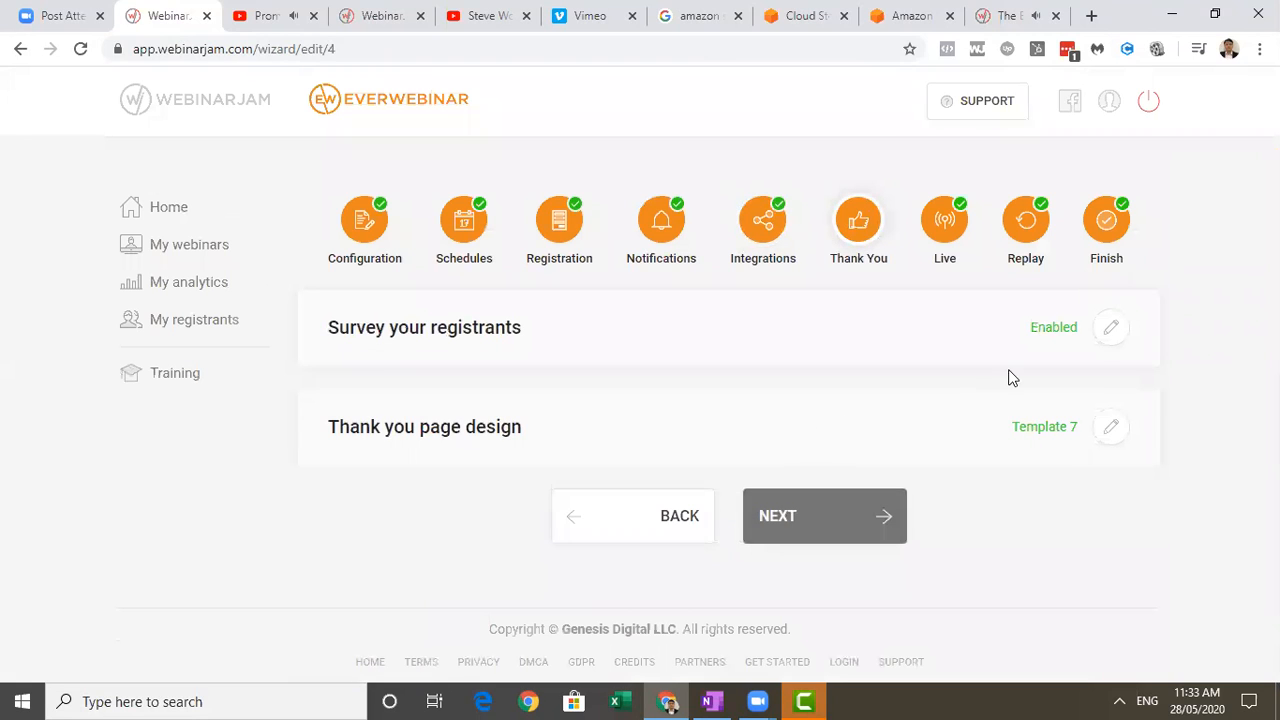
pyautogui.click(1112, 330)
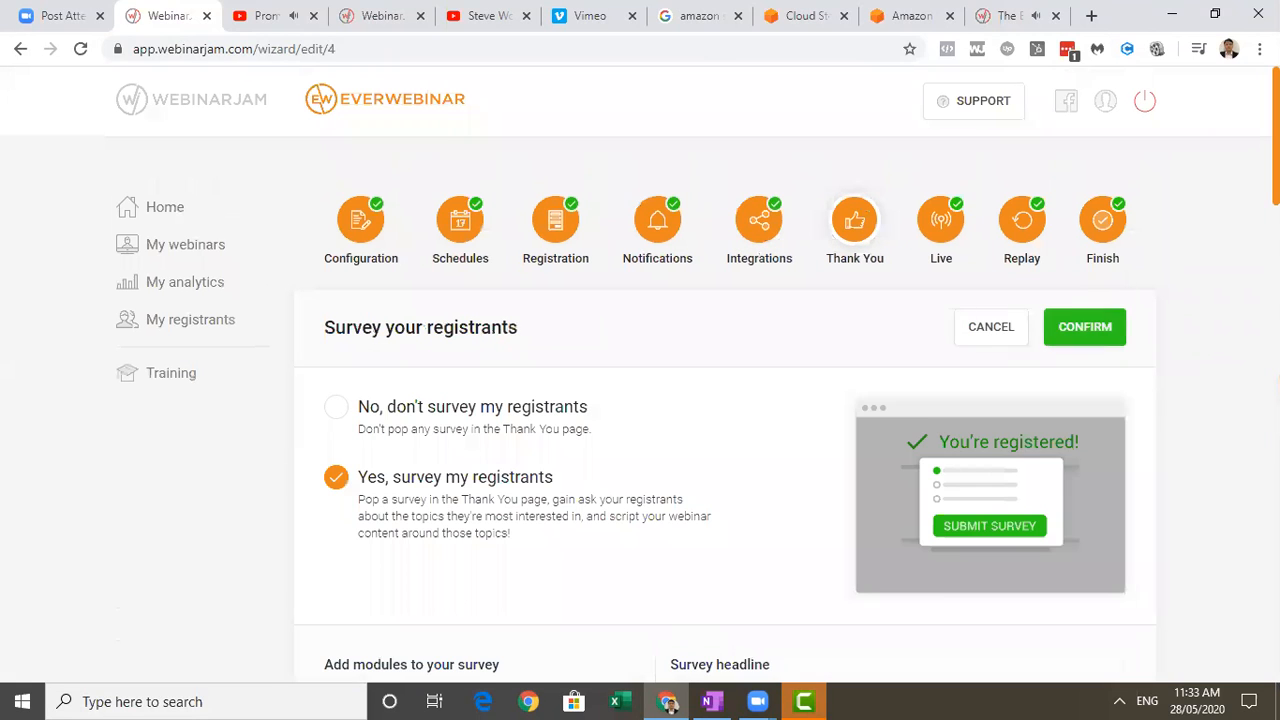
pyautogui.scroll(-1, 1177, 354)
pyautogui.scroll(-5, 787, 374)
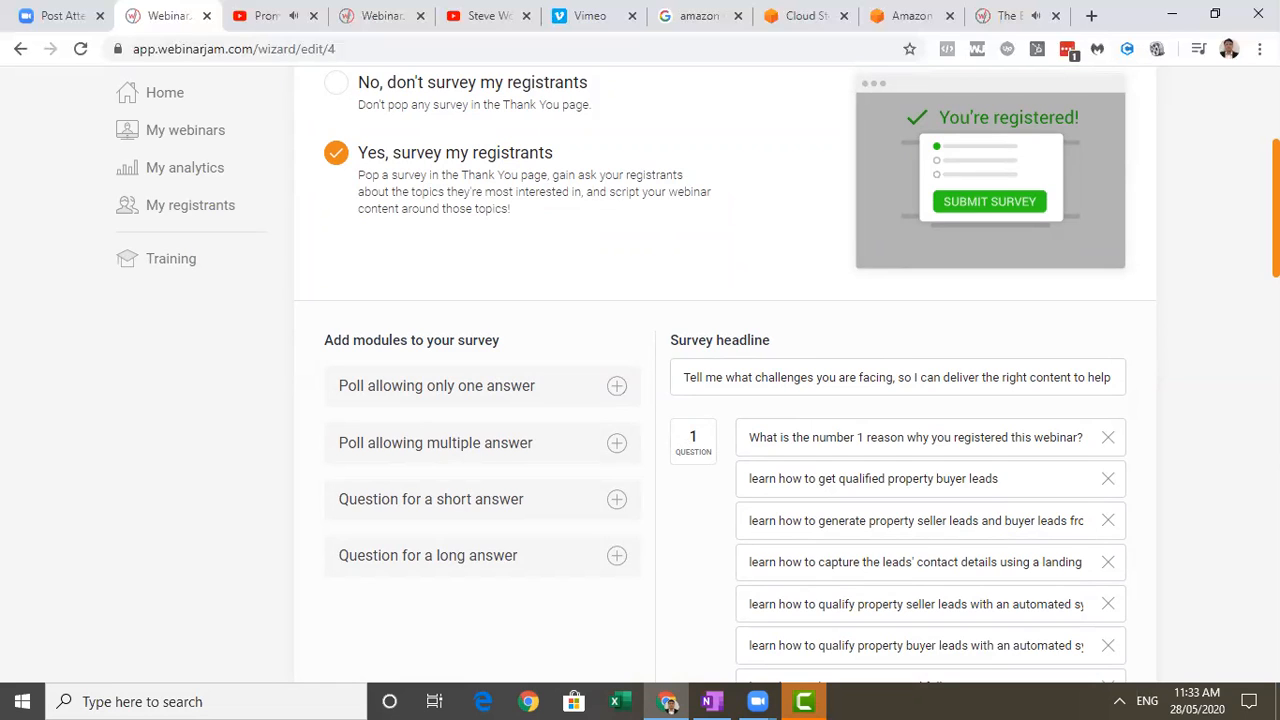
pyautogui.scroll(-2, 725, 375)
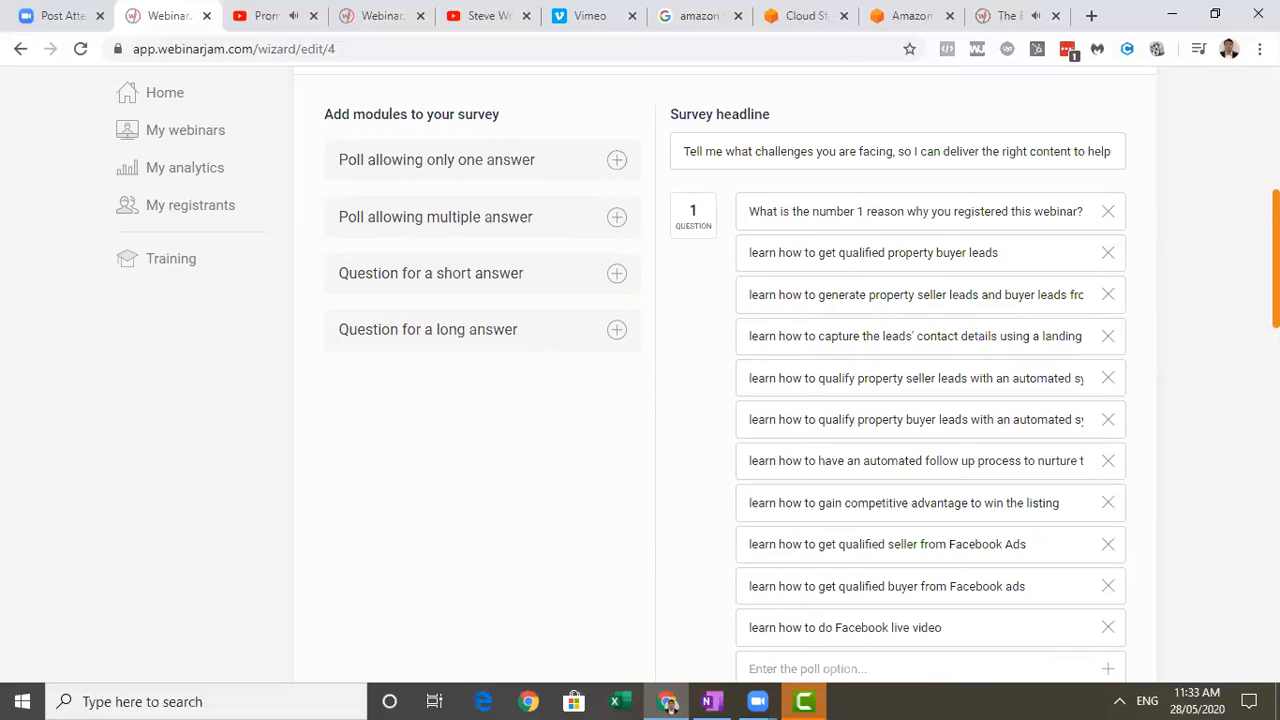
pyautogui.scroll(-4, 900, 375)
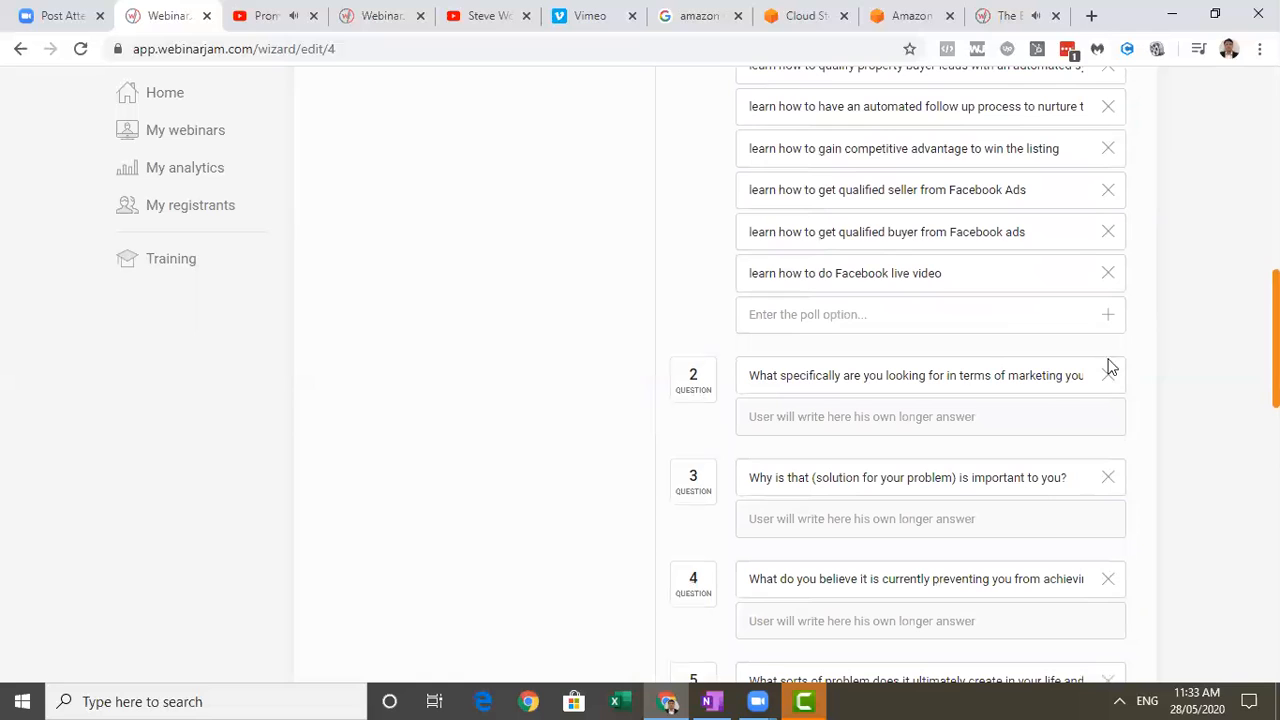
pyautogui.scroll(-1, 870, 318)
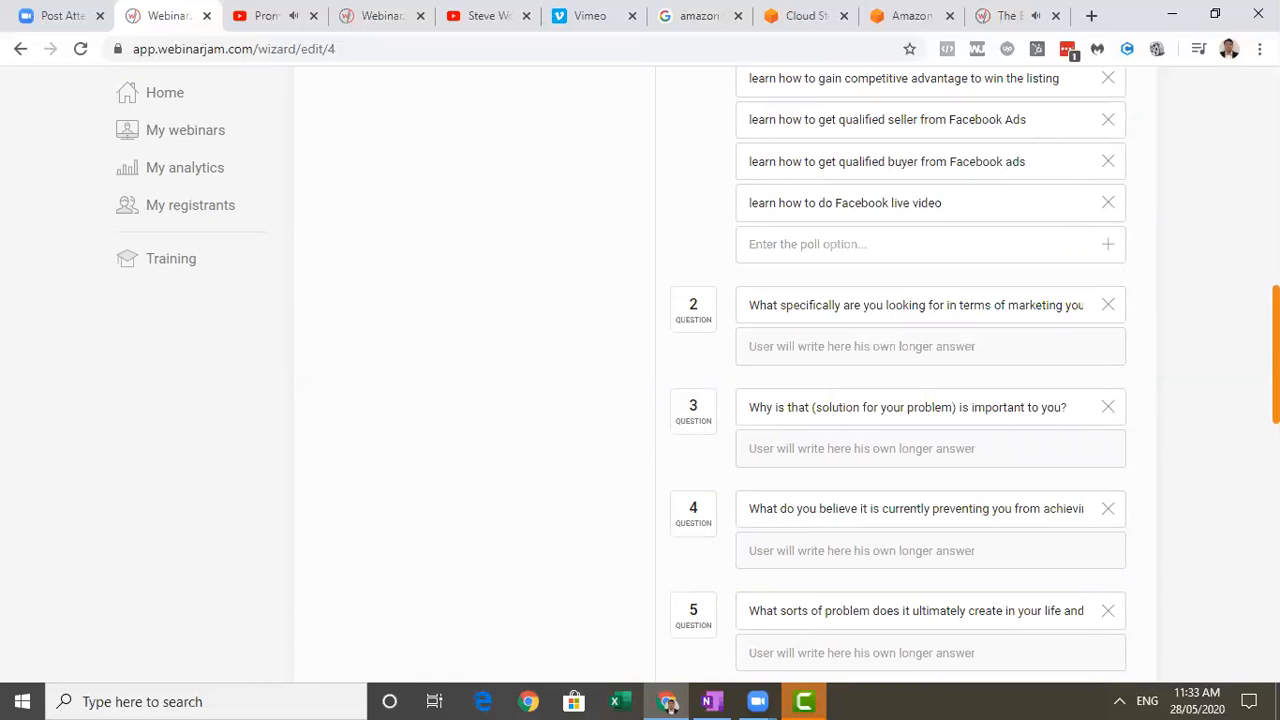
pyautogui.scroll(-10, 1235, 500)
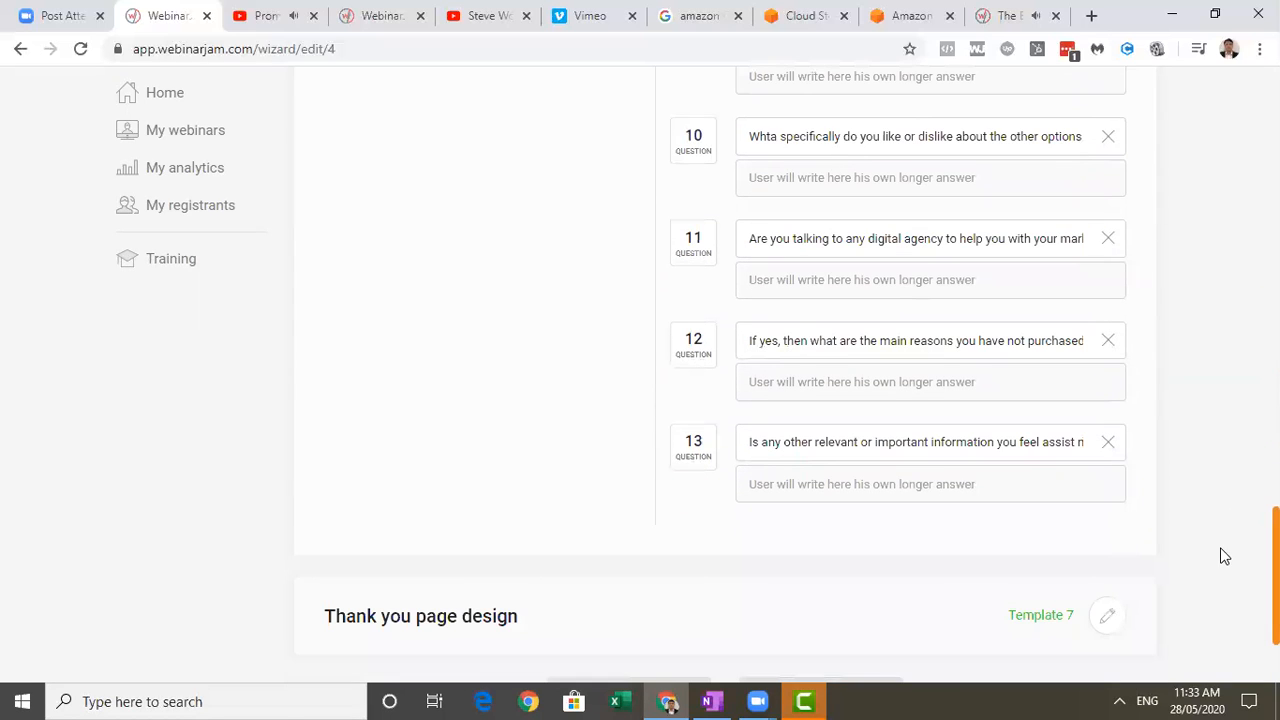
pyautogui.scroll(15, 1225, 556)
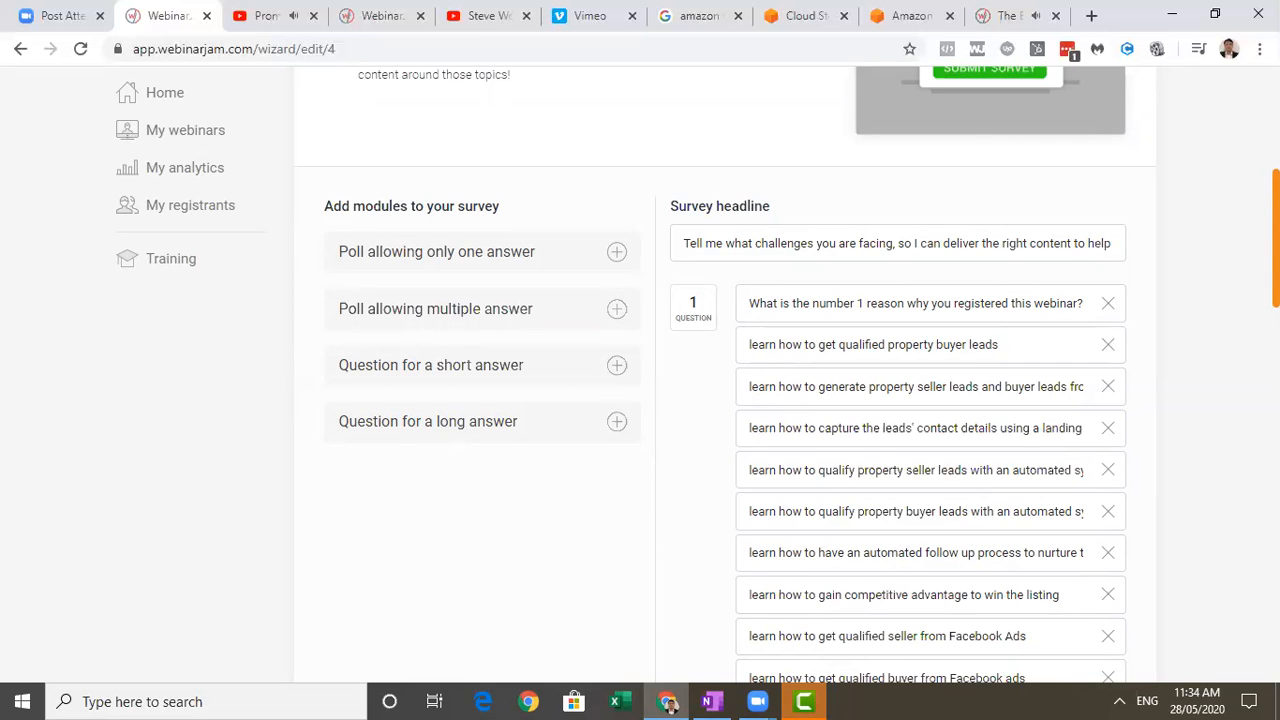
pyautogui.scroll(3, 1152, 197)
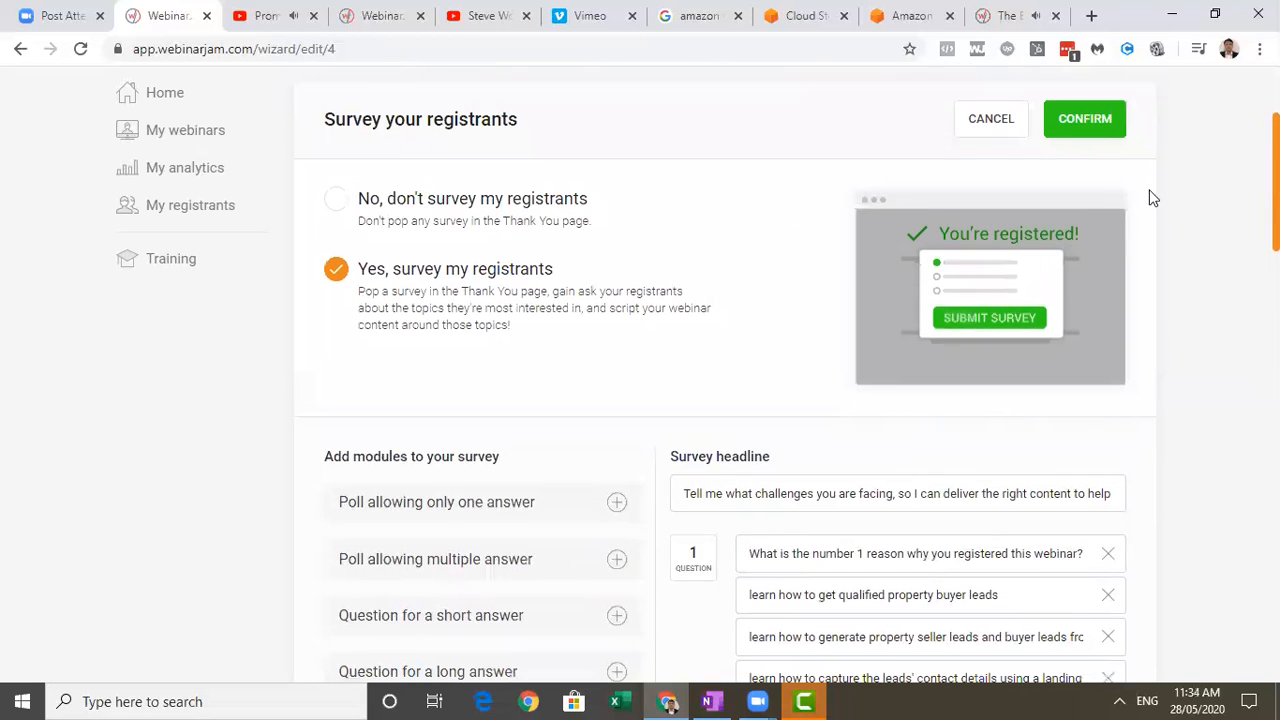
pyautogui.click(1097, 127)
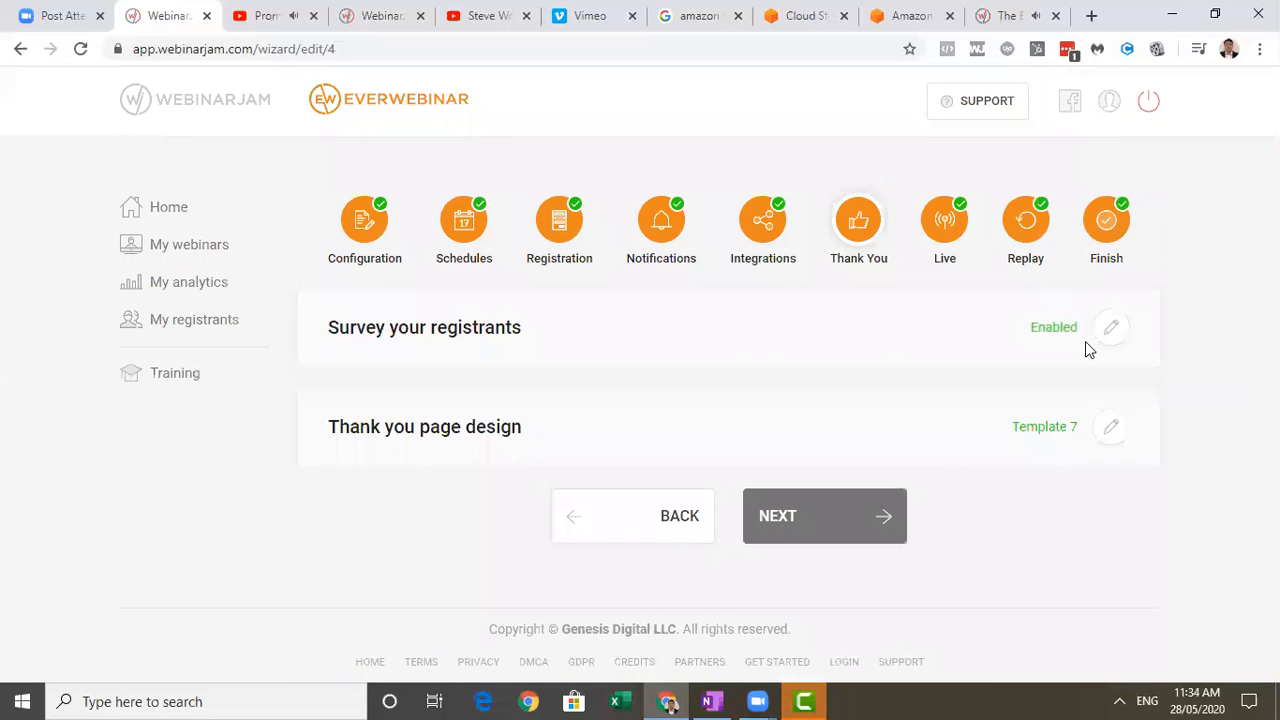
# Look over the thank you page design templates and confirm the existing design.
pyautogui.click(1109, 428)
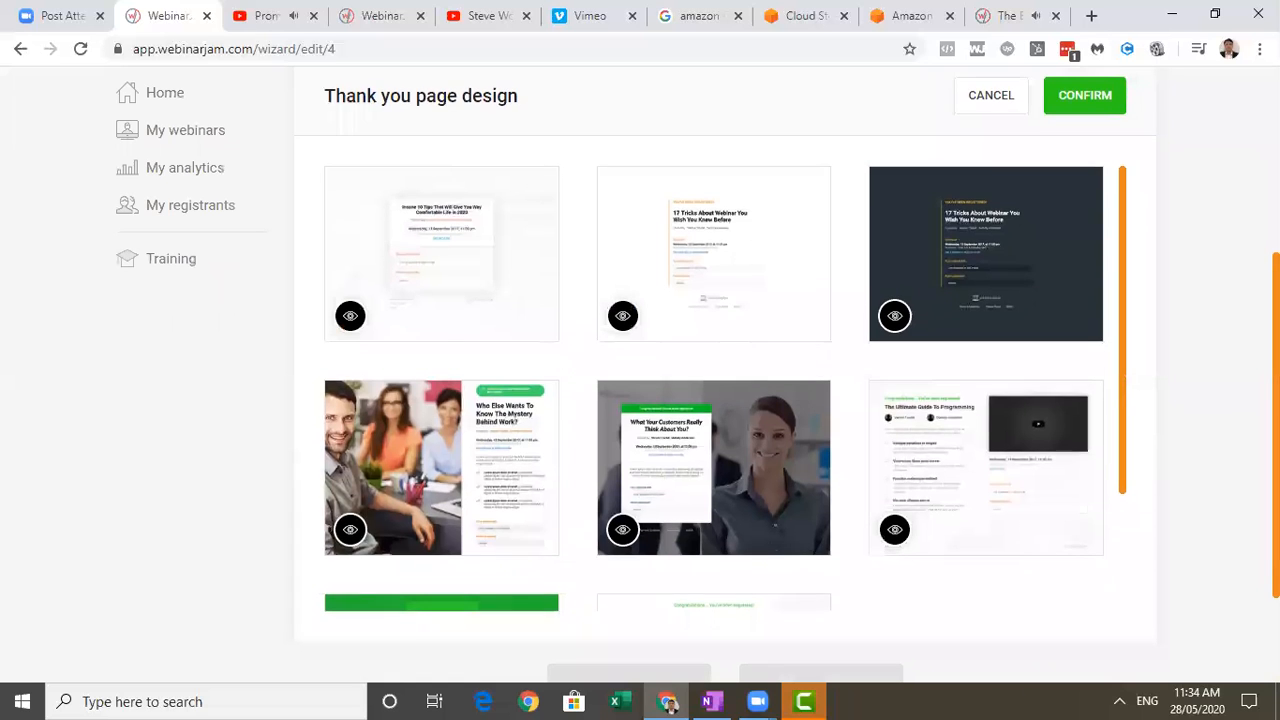
pyautogui.scroll(1, 1062, 452)
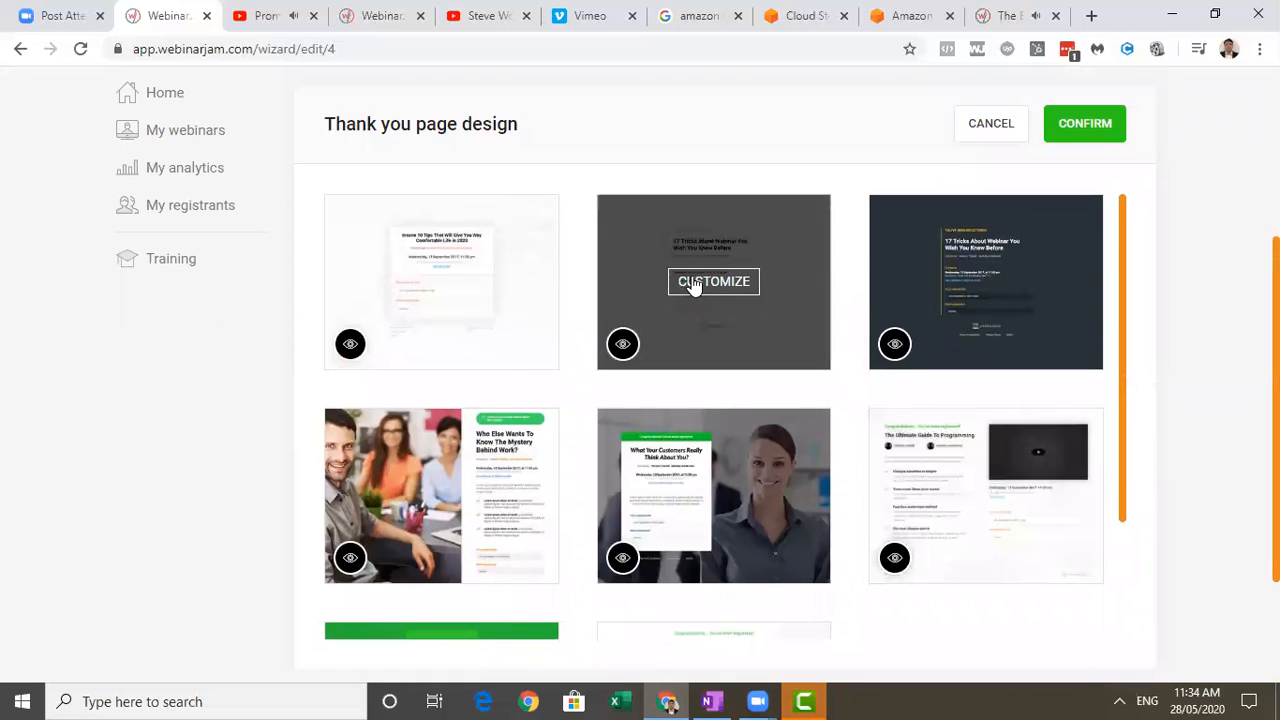
pyautogui.click(1085, 125)
# Advance to the Live settings and review the poll configured under Polls and quizzes.
pyautogui.click(866, 529)
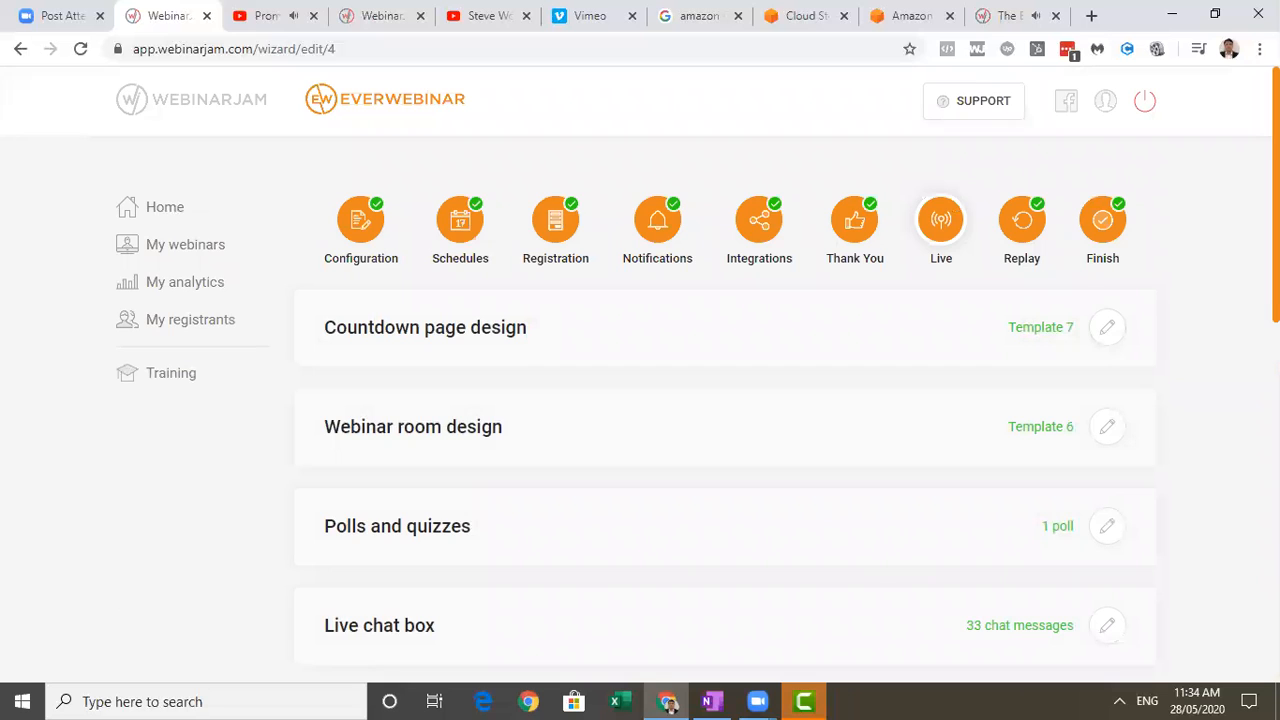
pyautogui.scroll(-2, 1229, 351)
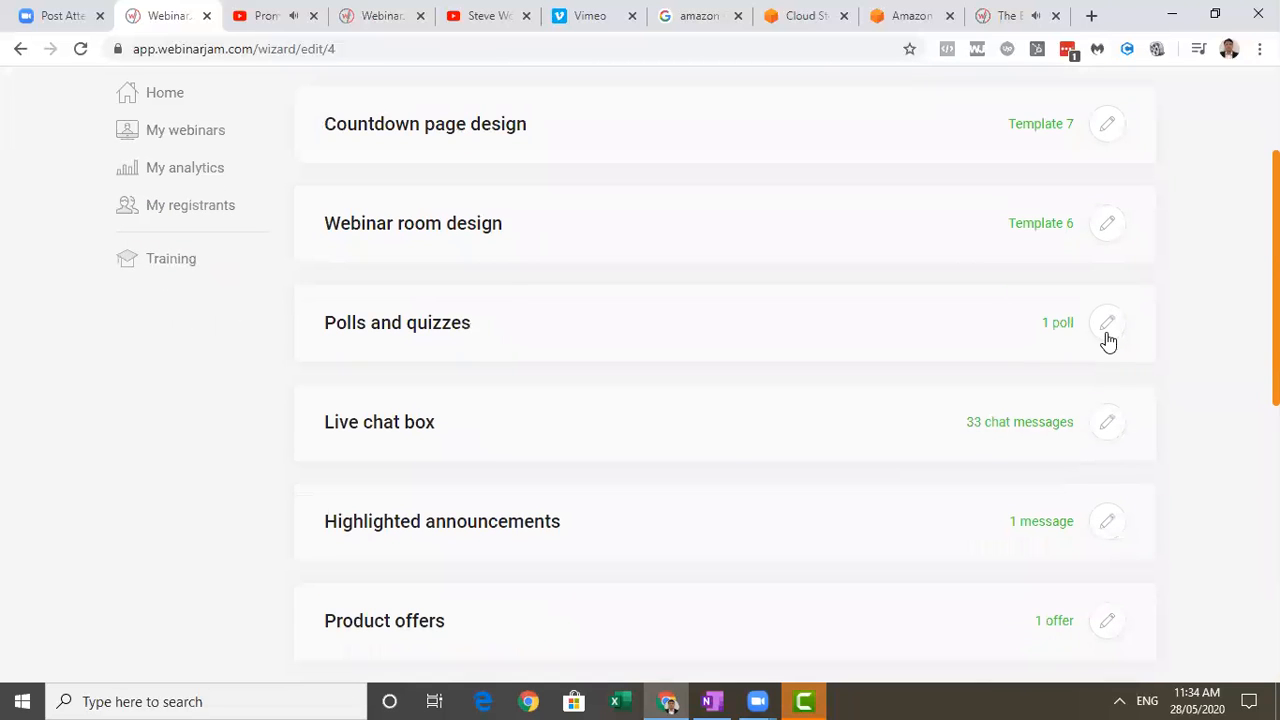
pyautogui.click(1107, 338)
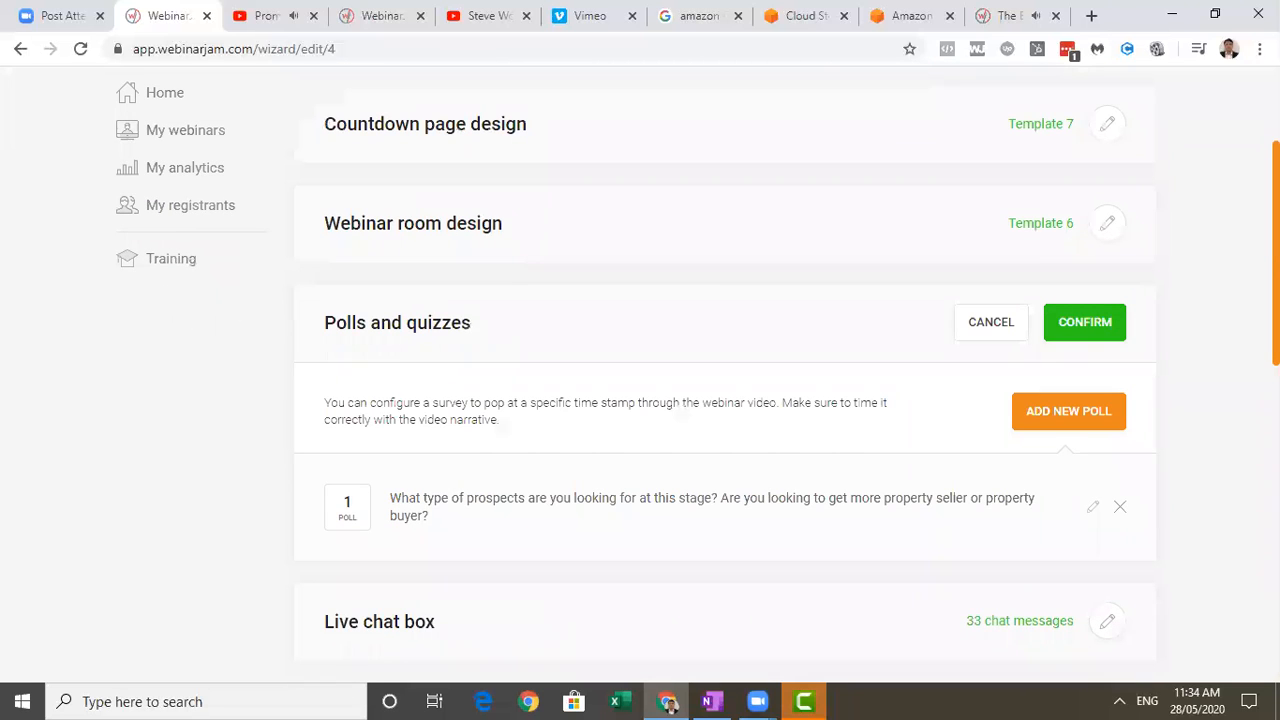
pyautogui.scroll(-1, 860, 469)
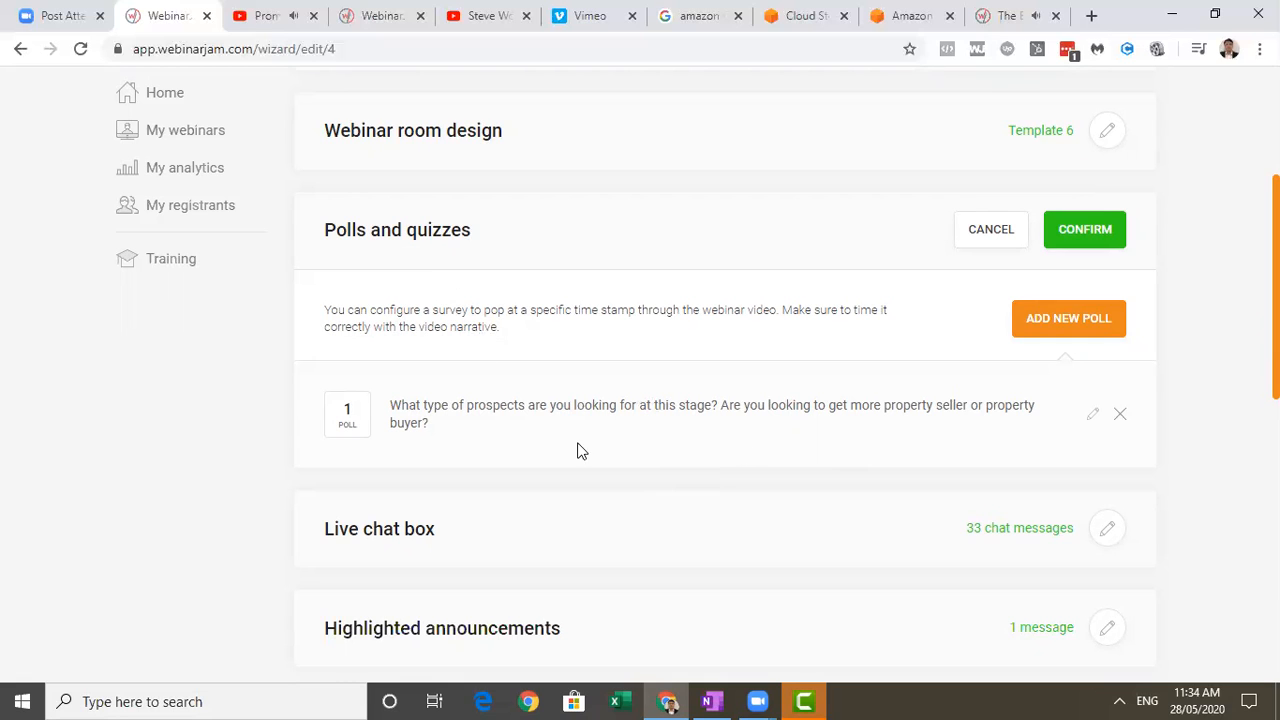
pyautogui.scroll(-2, 1143, 457)
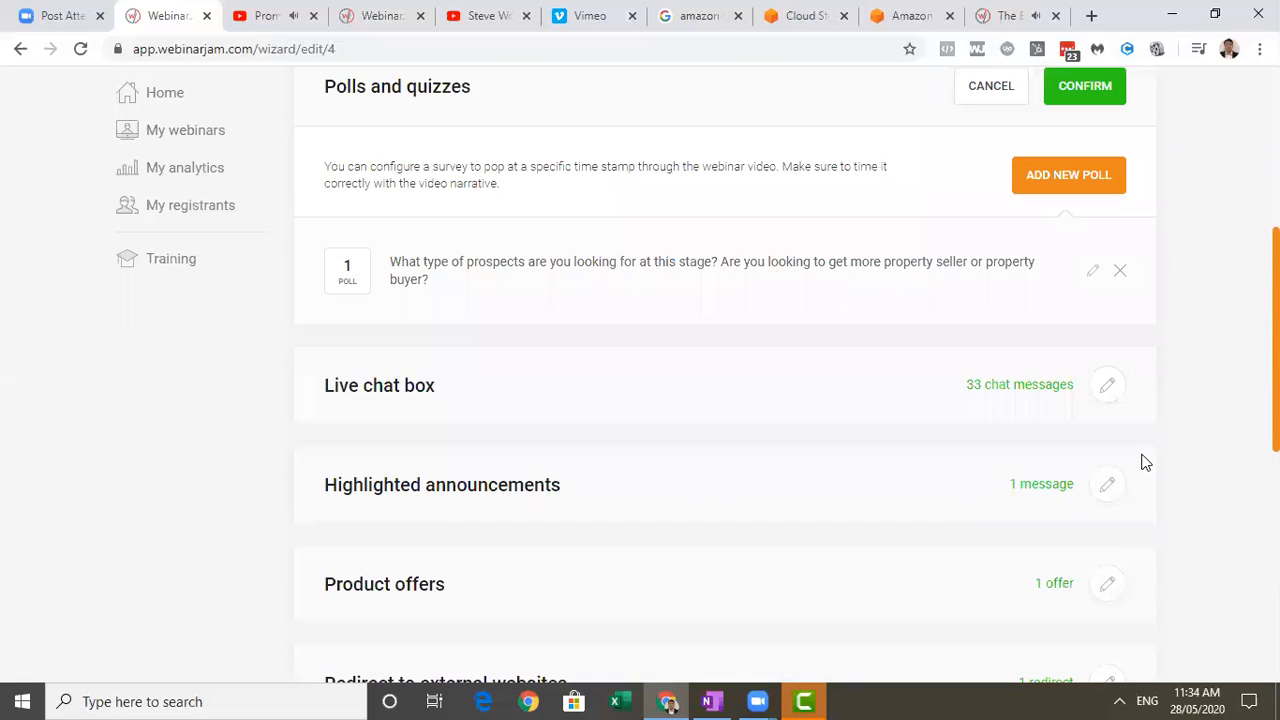
# Open the live chat box settings and review the pre-configured, timestamped chat messages.
pyautogui.click(1107, 394)
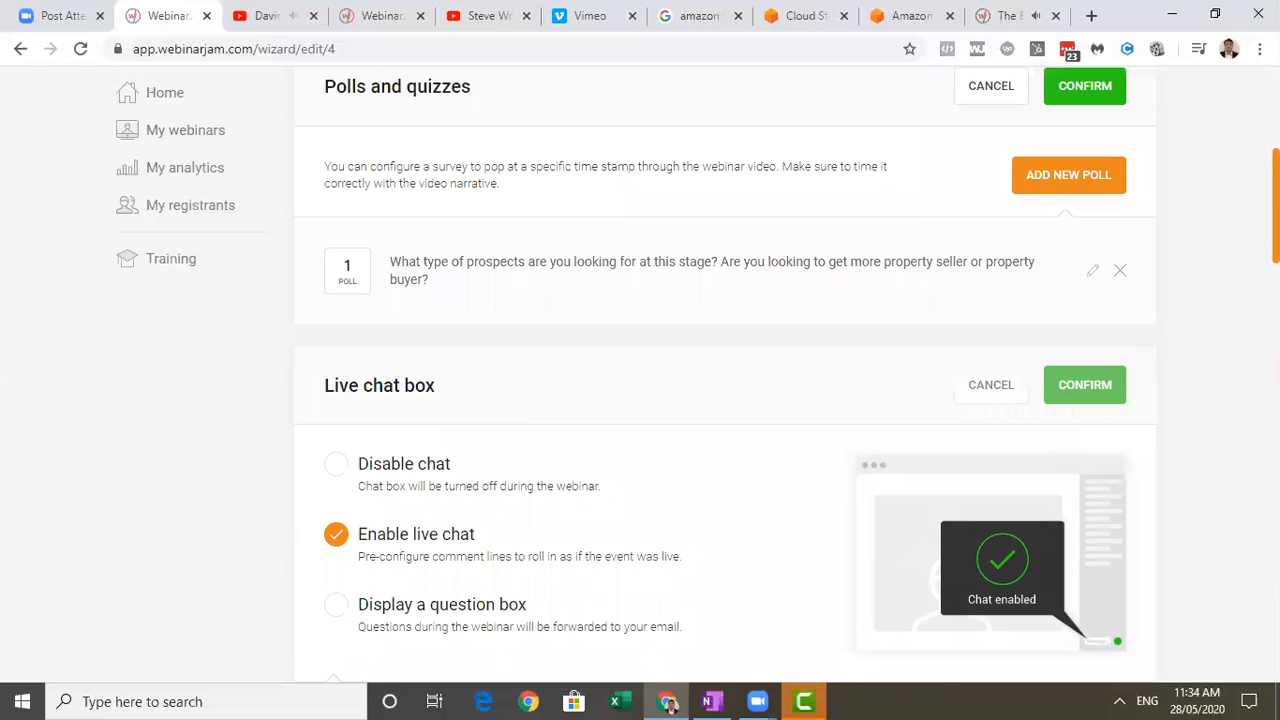
pyautogui.scroll(-10, 1240, 430)
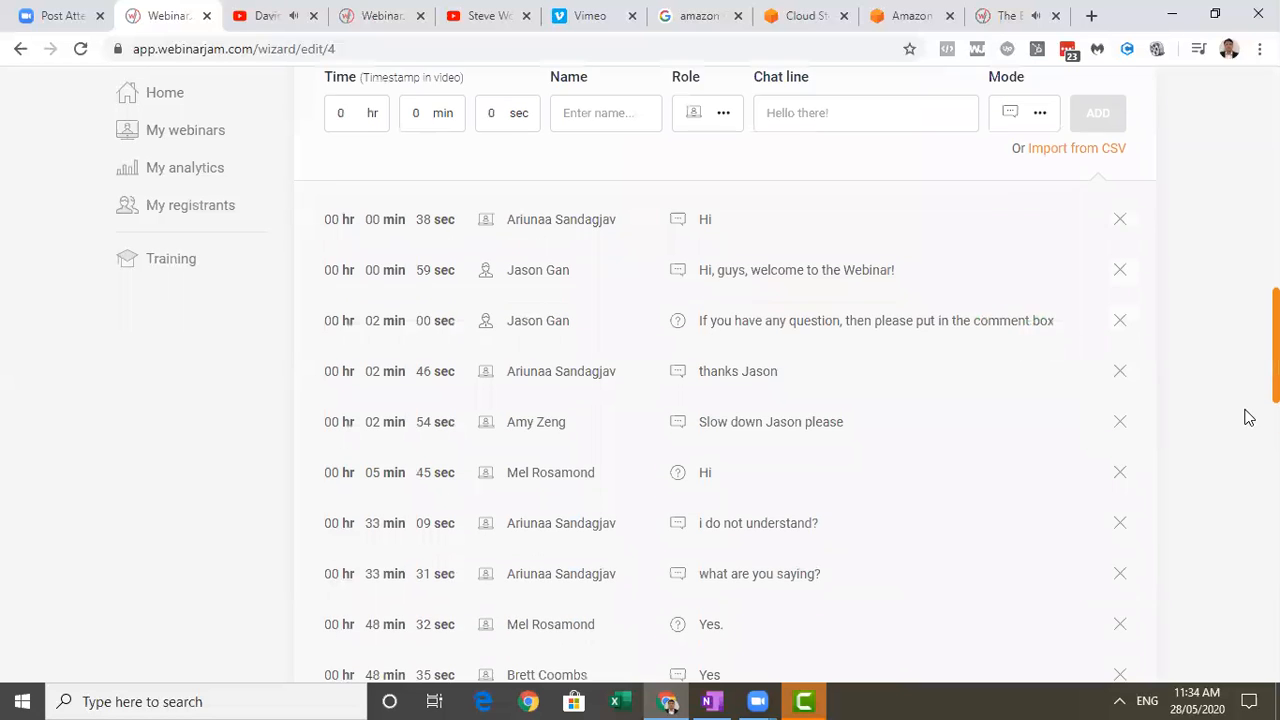
pyautogui.scroll(-1, 1237, 461)
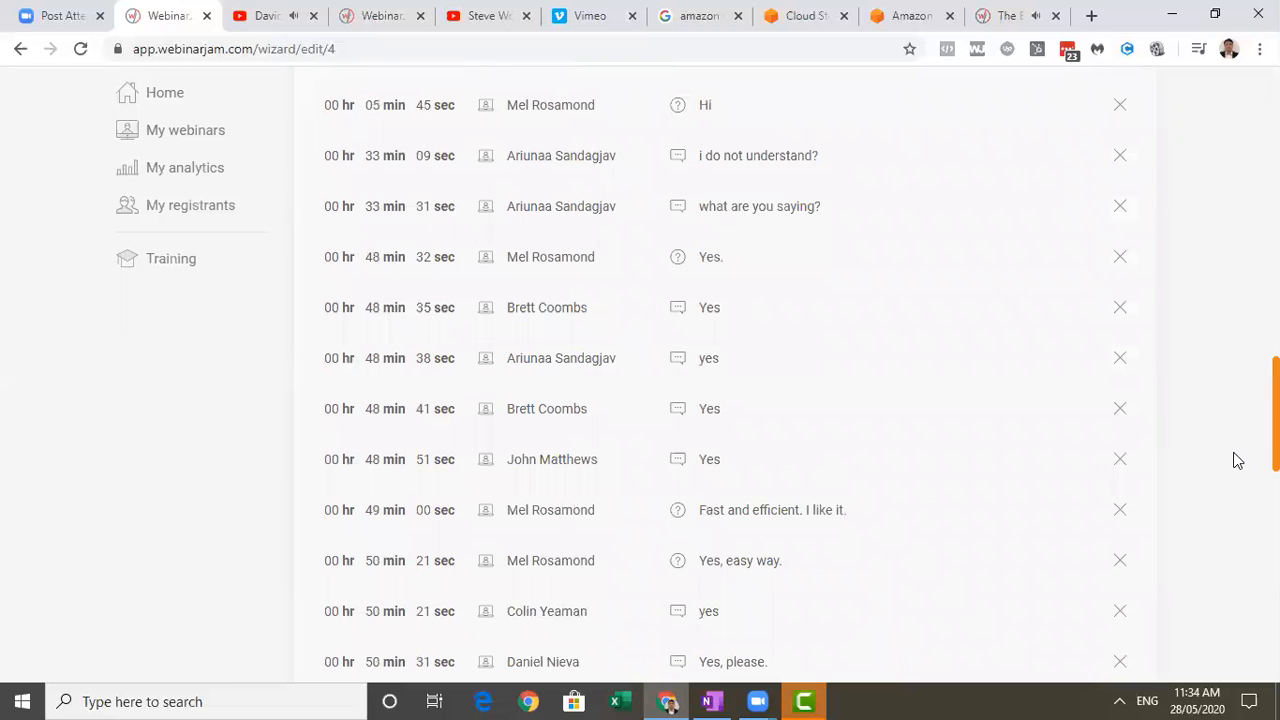
pyautogui.scroll(2, 1237, 451)
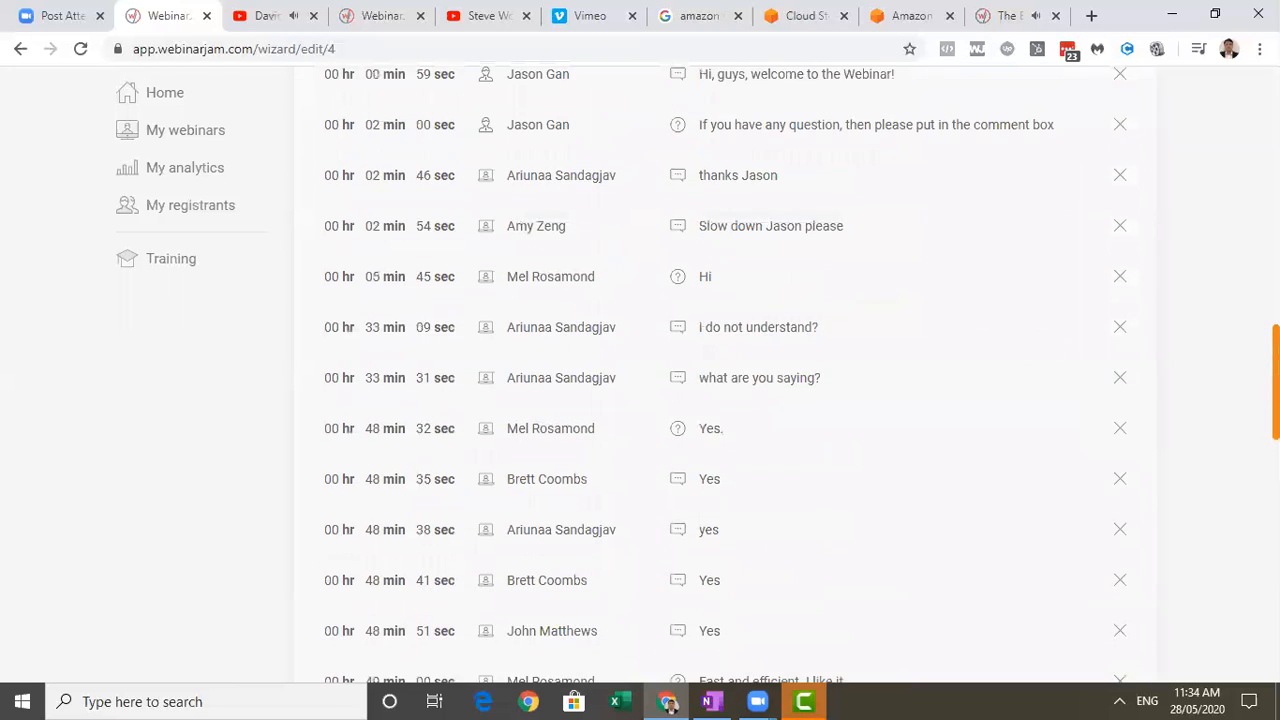
pyautogui.scroll(2, 725, 375)
pyautogui.scroll(1, 725, 375)
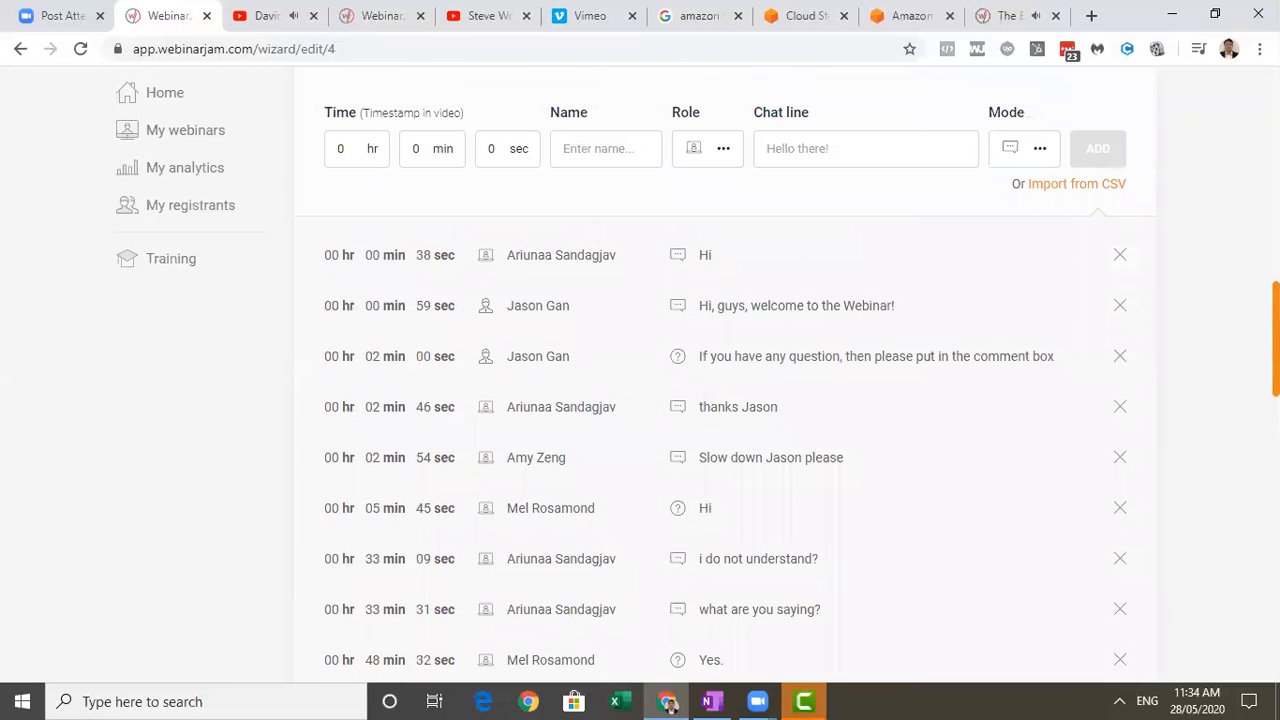
# Look through the remaining pre-configured chat messages and confirm the Live chat box settings.
pyautogui.scroll(6, 725, 375)
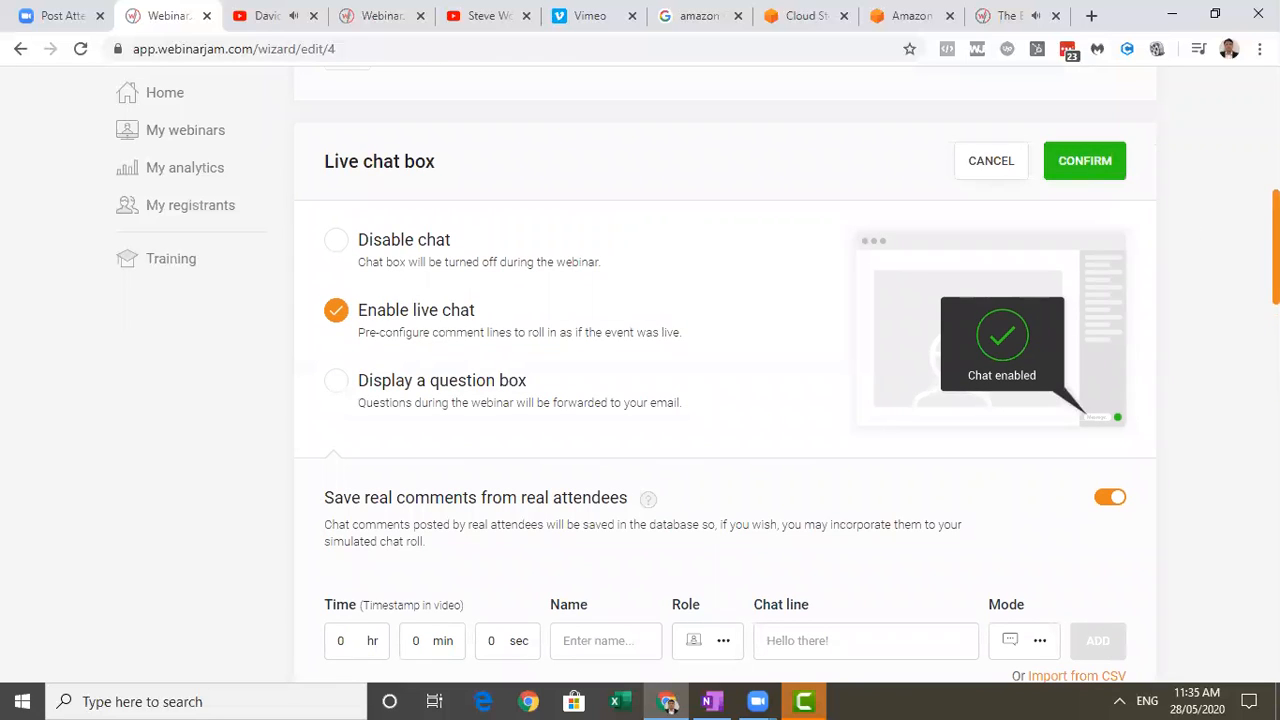
pyautogui.scroll(-10, 725, 375)
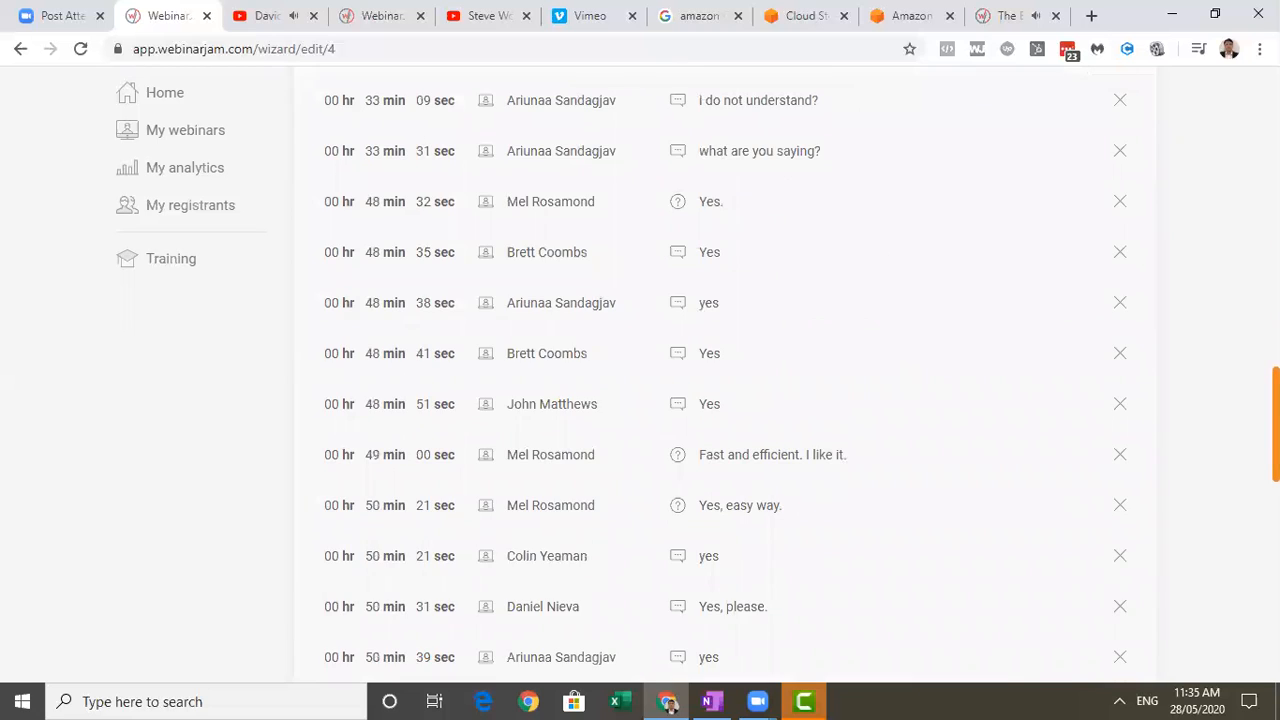
pyautogui.scroll(-5, 1248, 509)
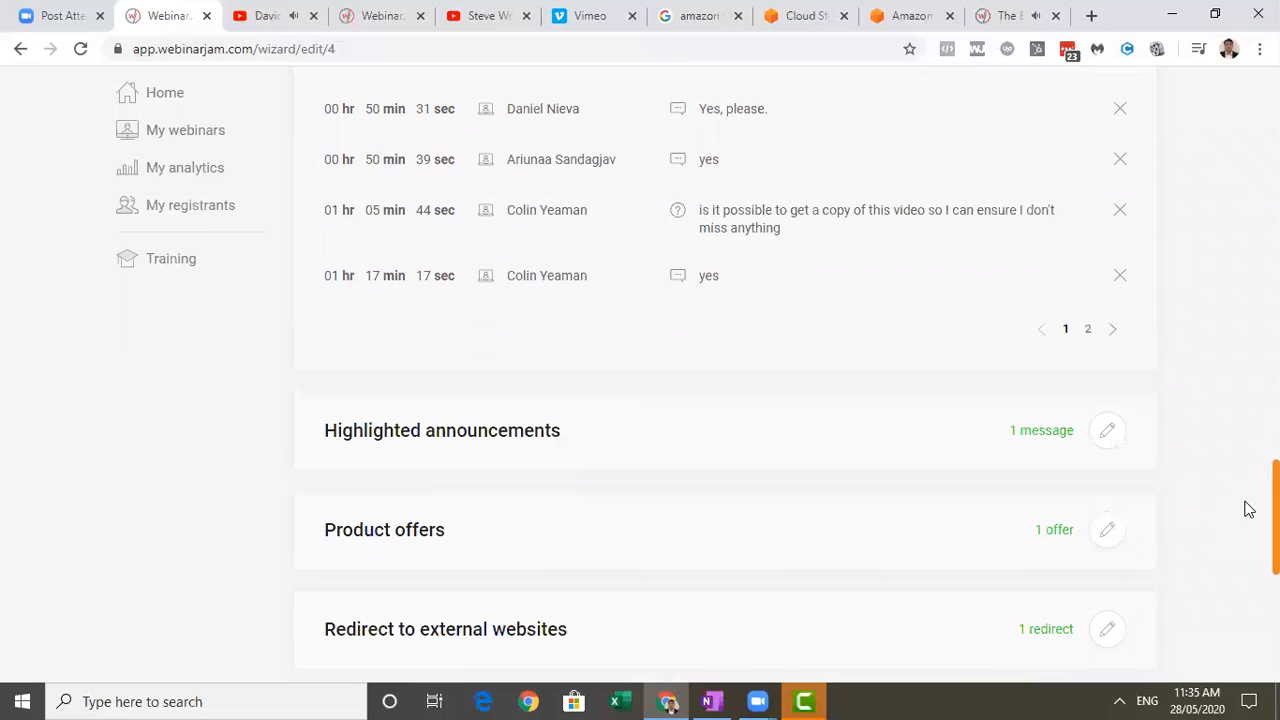
pyautogui.scroll(15, 1248, 509)
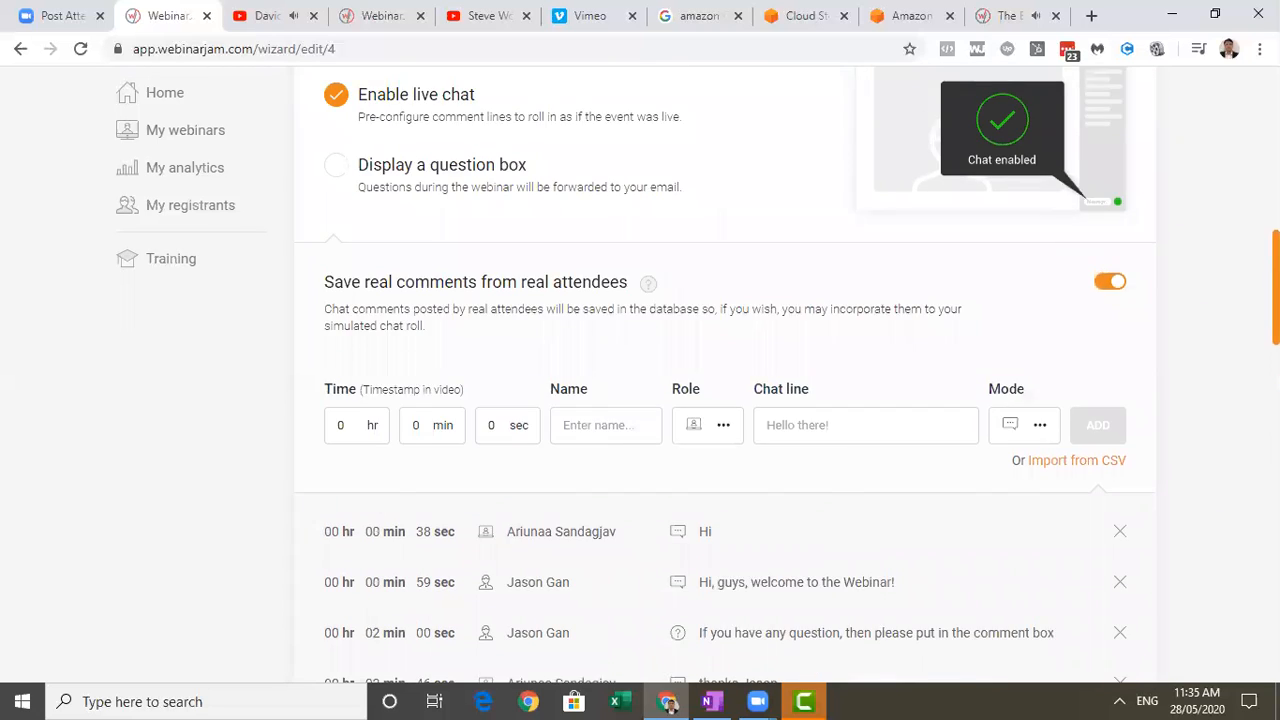
pyautogui.scroll(4, 1111, 331)
pyautogui.click(1083, 366)
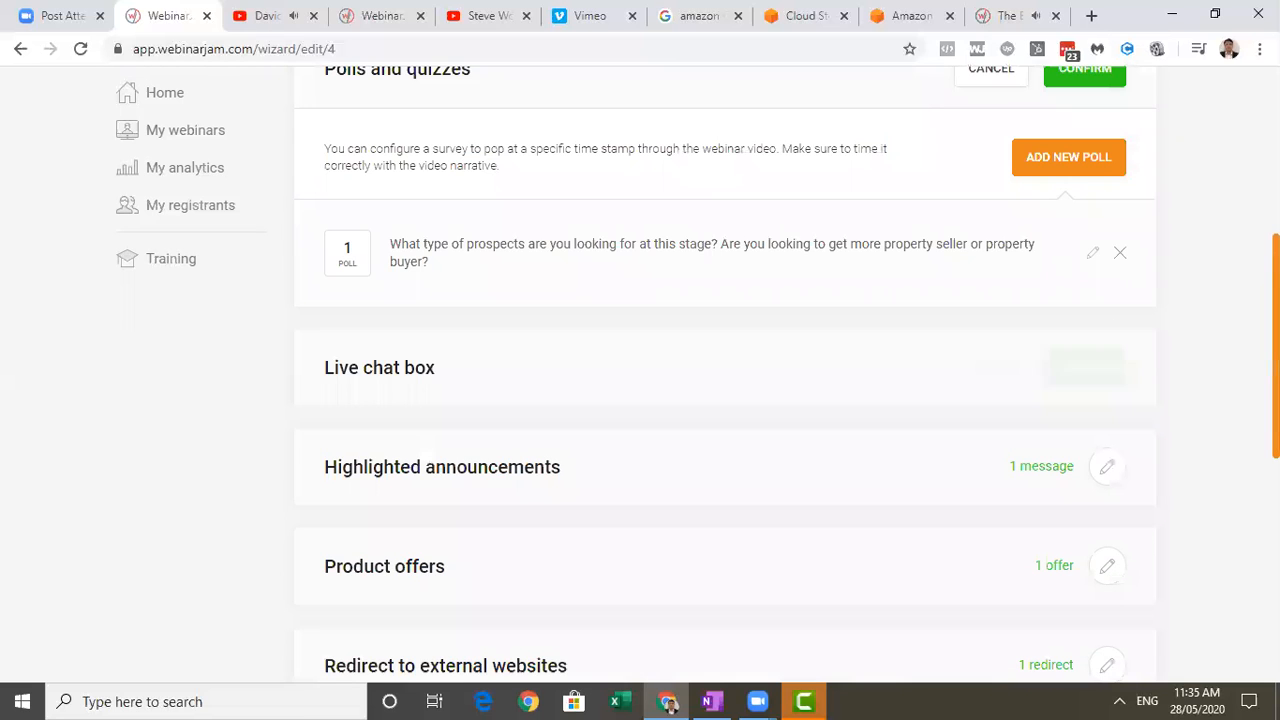
# Open the Secret REB Hack Program product offer, review its text, button link and start and end timestamps, and save it.
pyautogui.scroll(-4, 1240, 409)
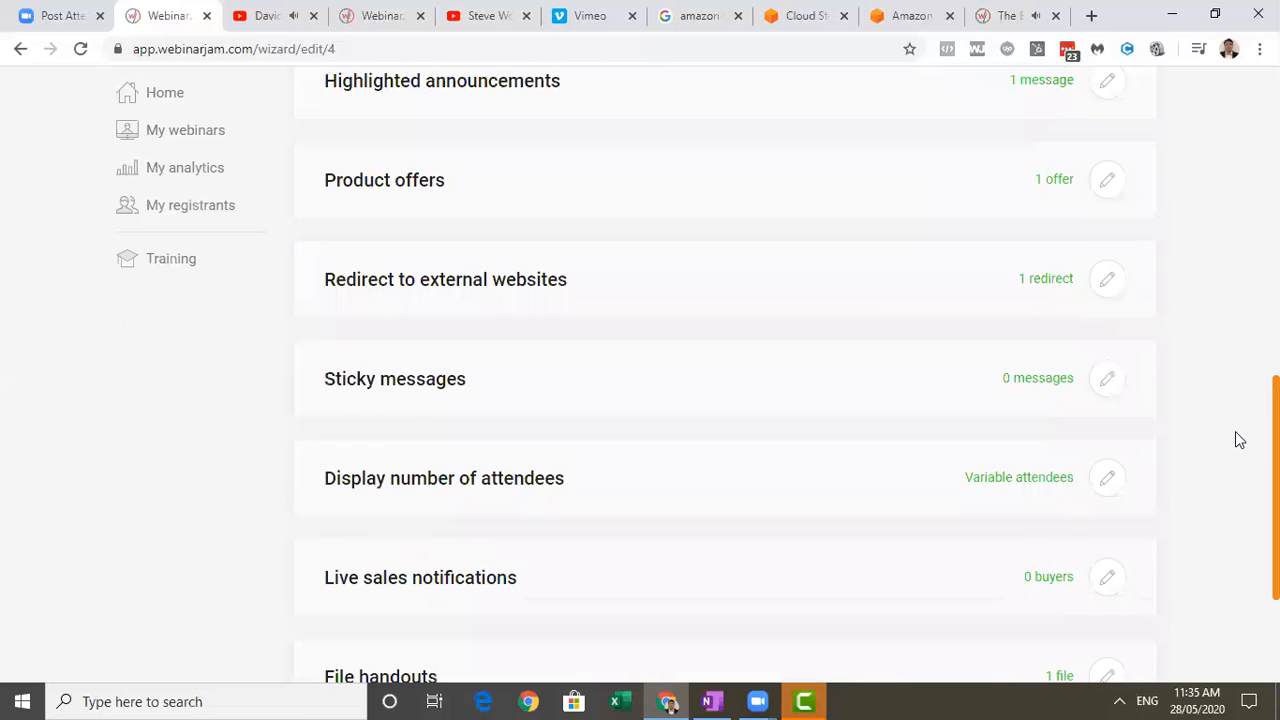
pyautogui.click(1119, 188)
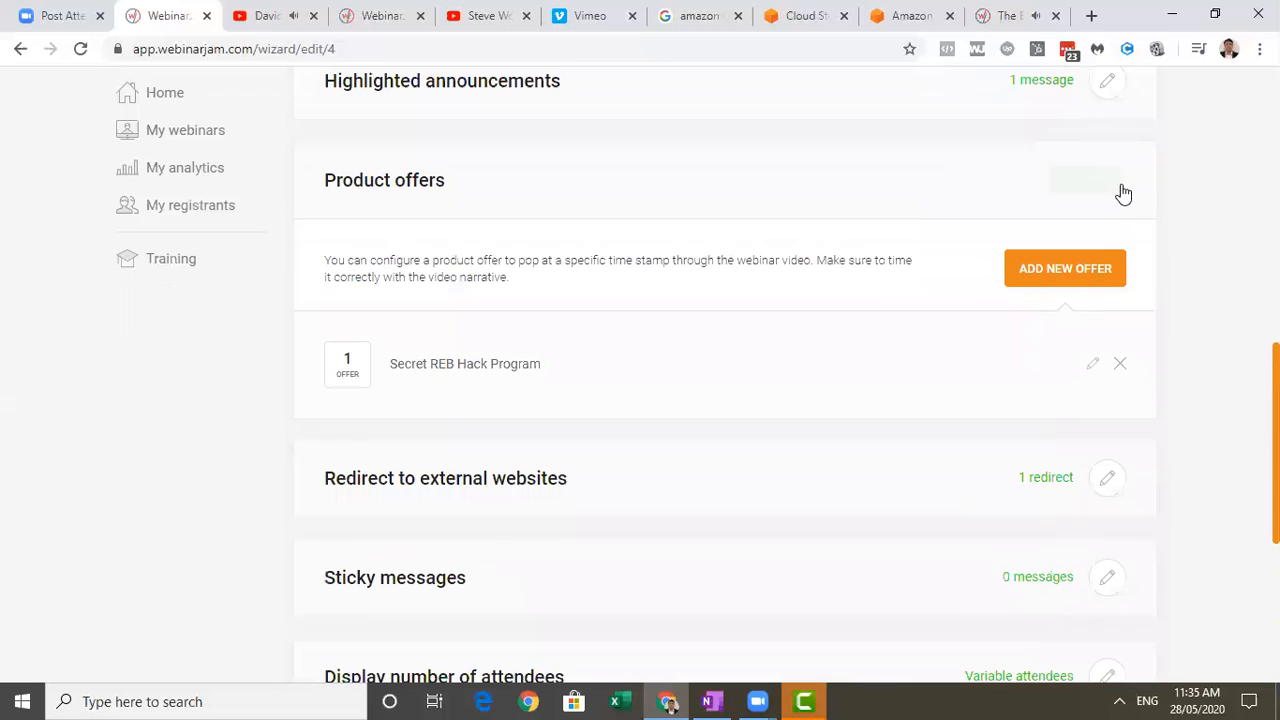
pyautogui.click(1094, 364)
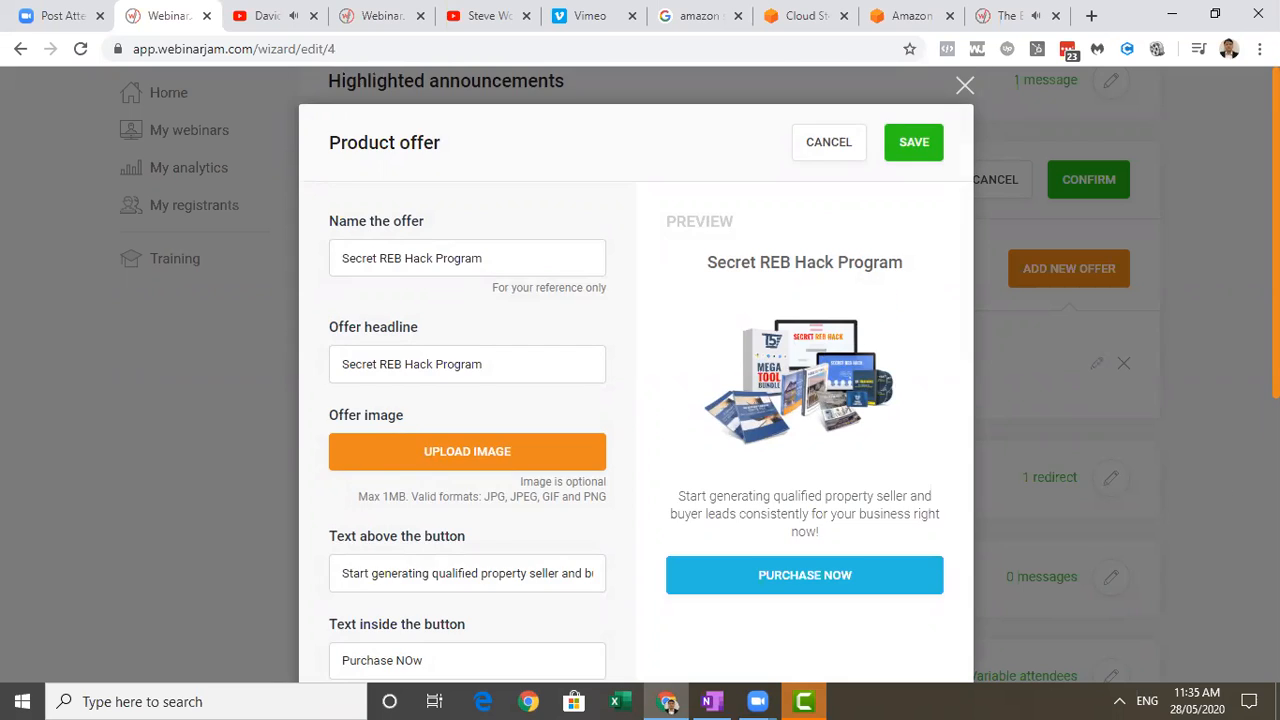
pyautogui.scroll(-4, 763, 483)
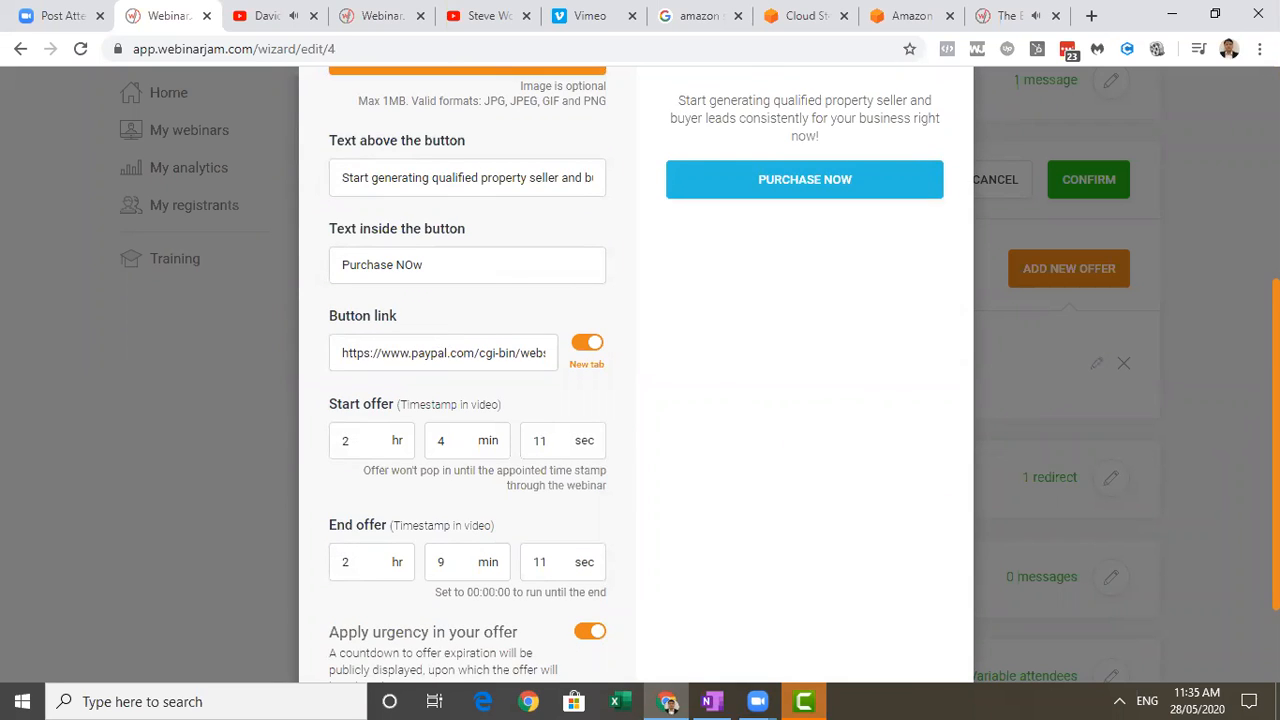
pyautogui.scroll(4, 967, 153)
pyautogui.click(908, 143)
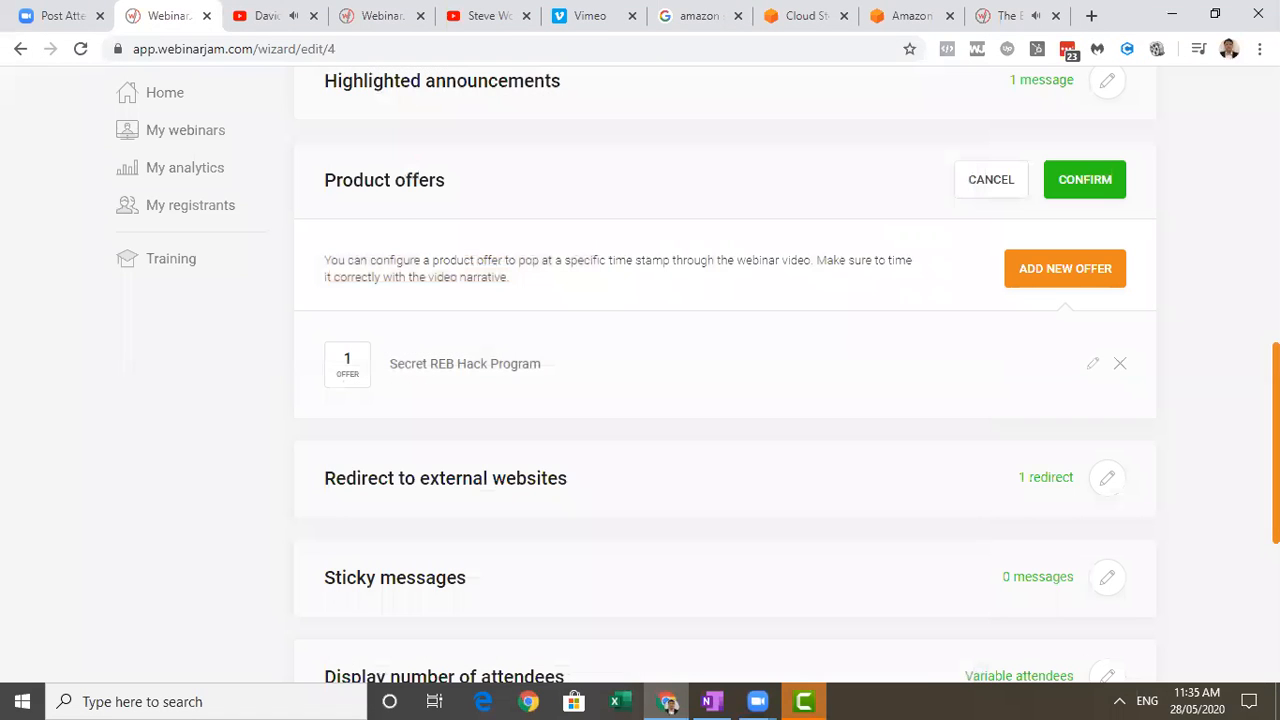
# Review the options for displaying the number of attendees and confirm the existing dynamic attendance setting.
pyautogui.scroll(-2, 725, 378)
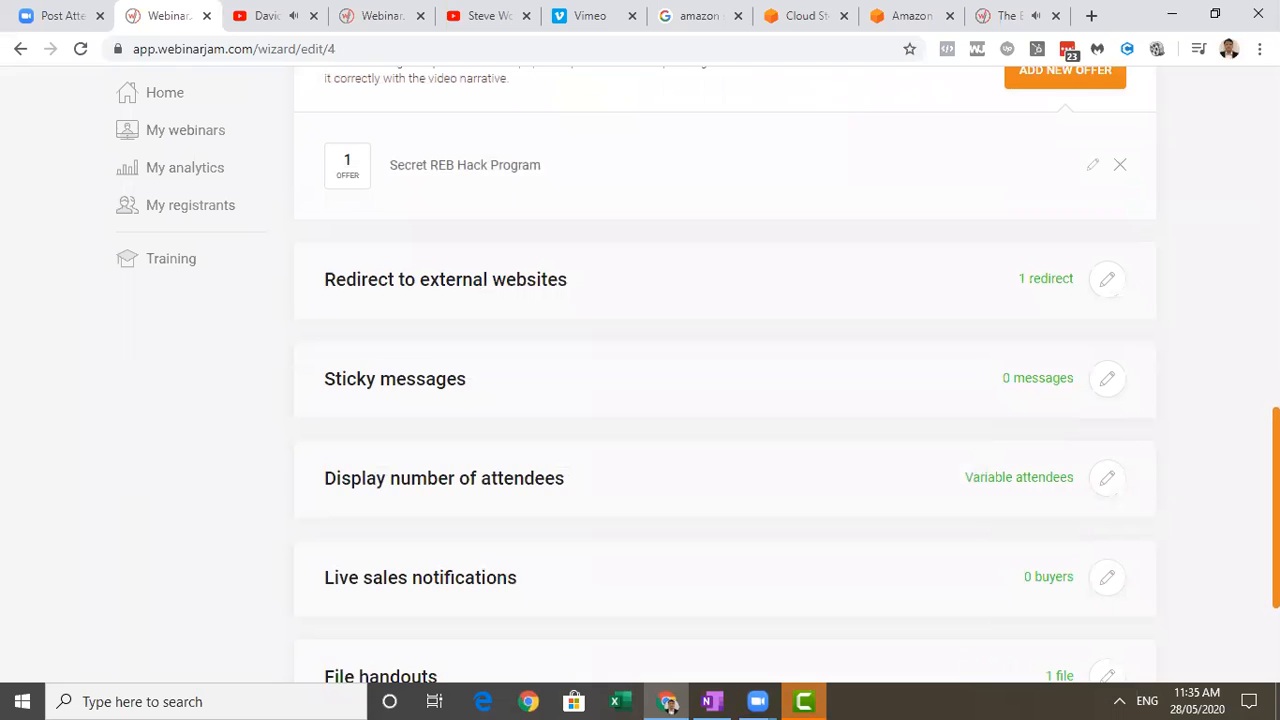
pyautogui.scroll(-2, 1117, 421)
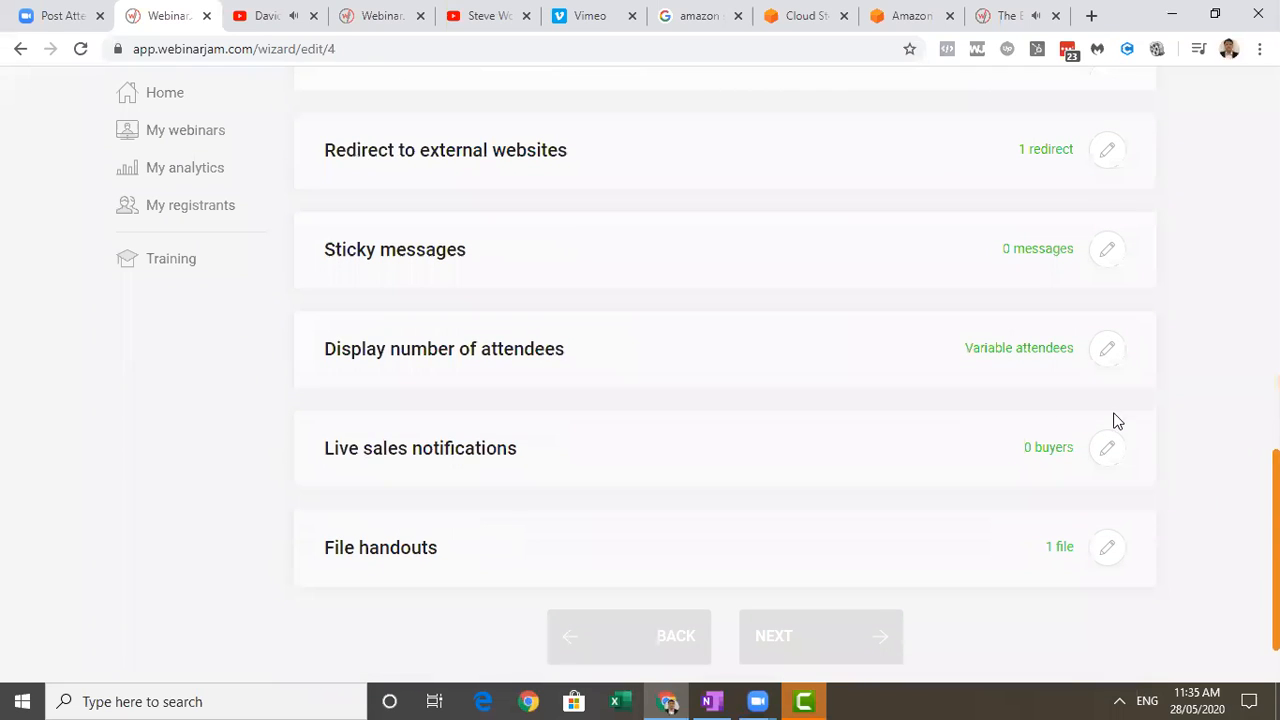
pyautogui.click(1107, 350)
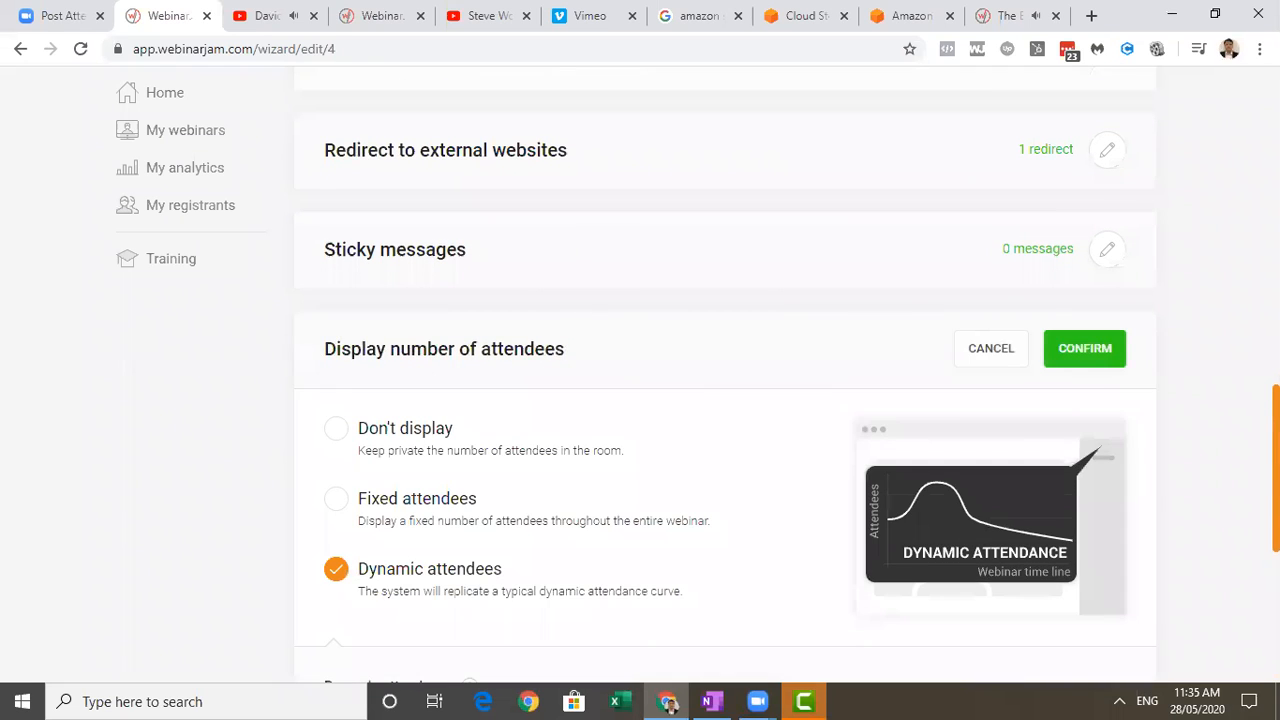
pyautogui.scroll(-2, 725, 400)
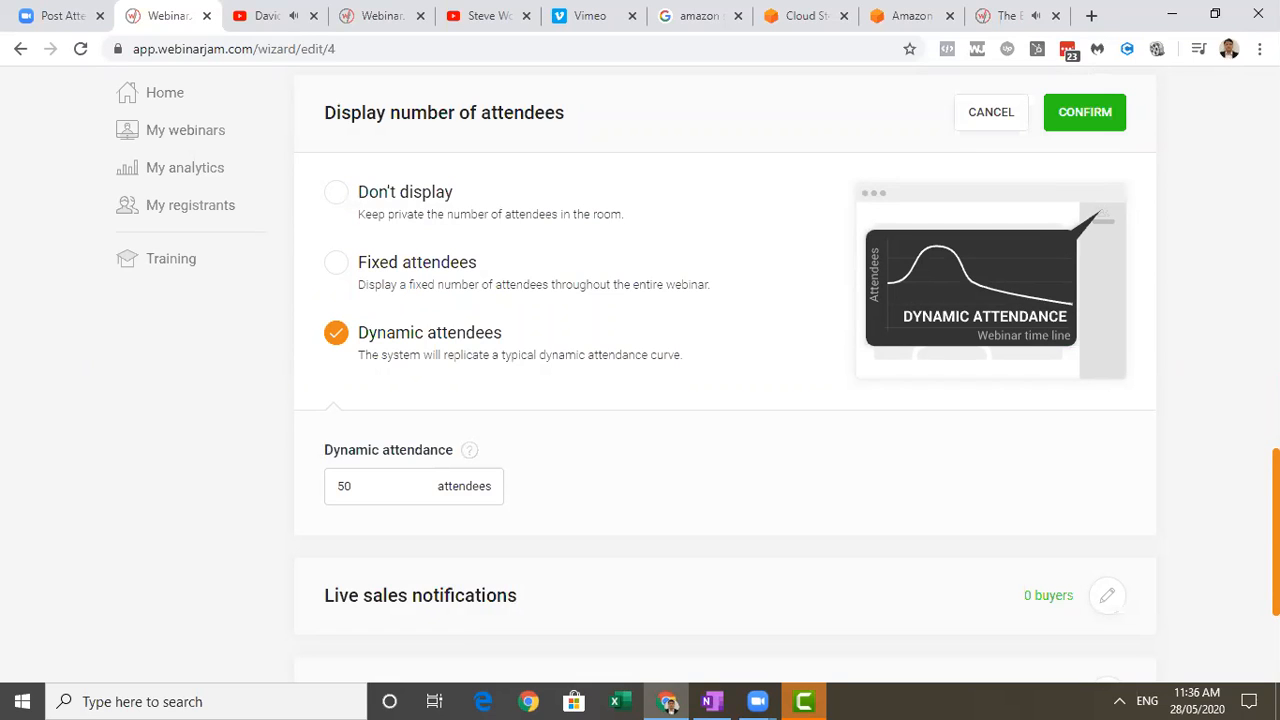
pyautogui.scroll(1, 725, 374)
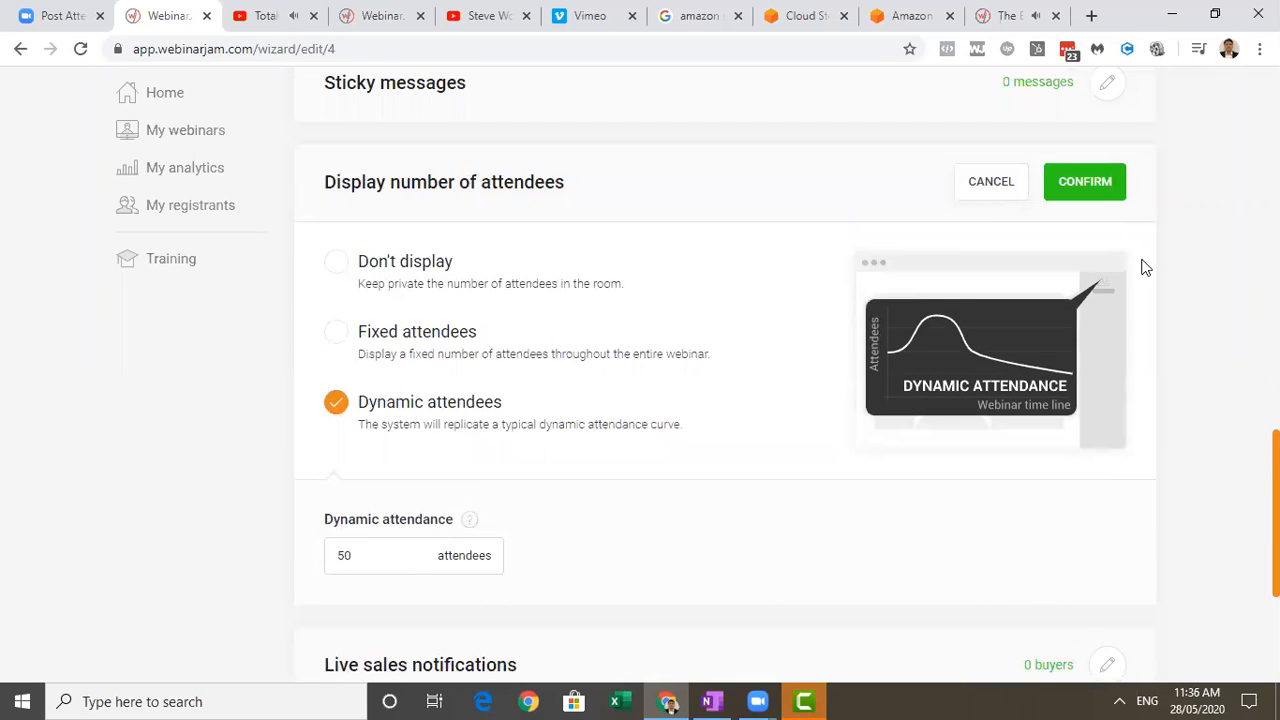
pyautogui.click(1100, 183)
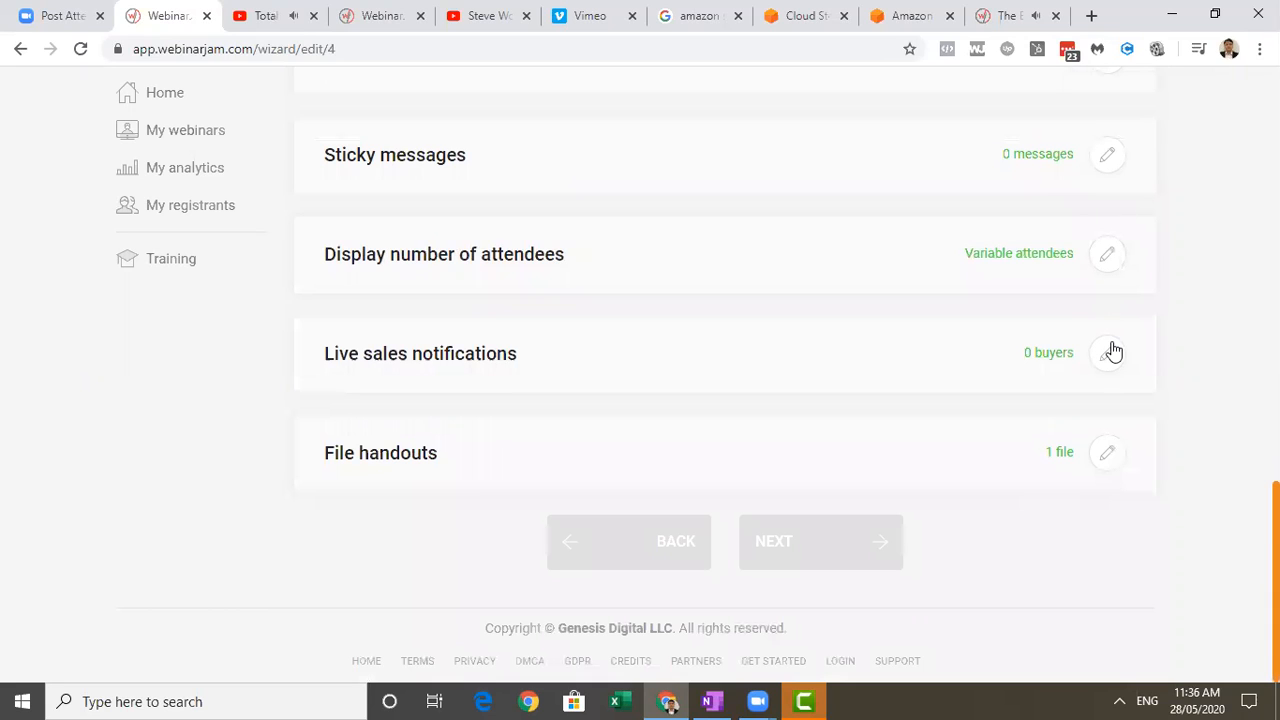
# Open the file handouts settings, review the Stay To The End Reward file entry, and confirm the section.
pyautogui.click(1111, 456)
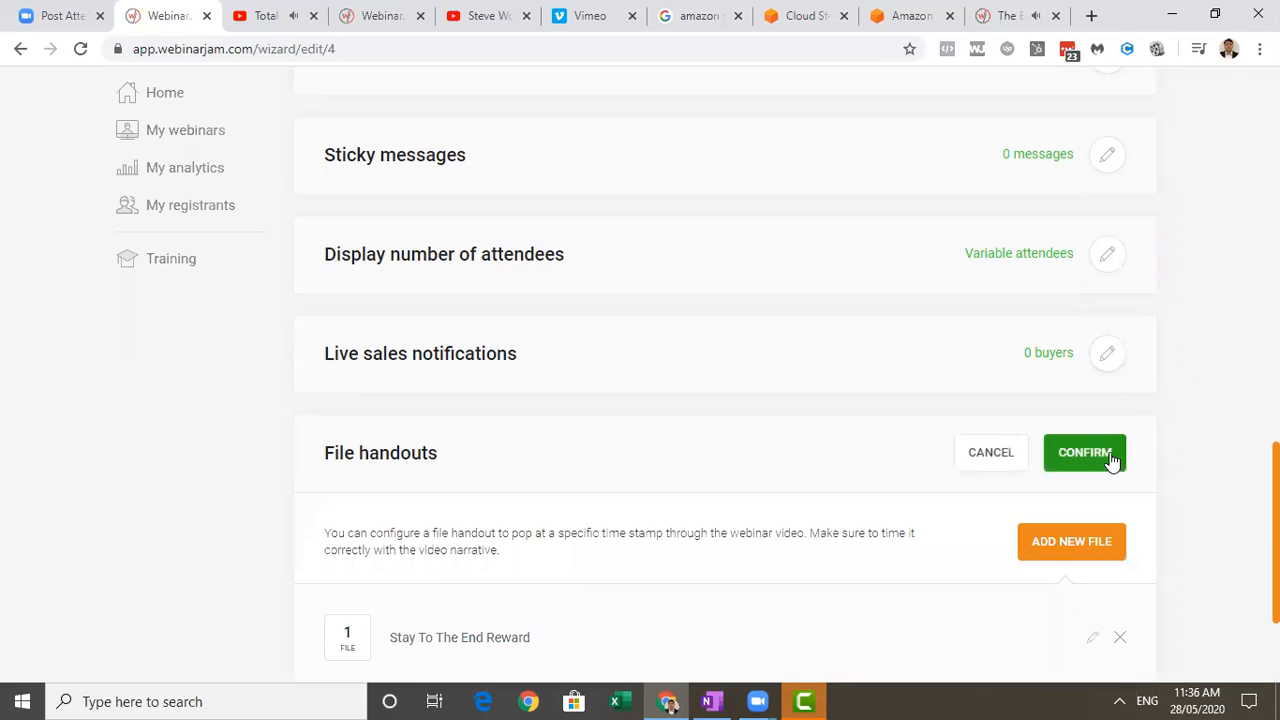
pyautogui.scroll(-2, 725, 400)
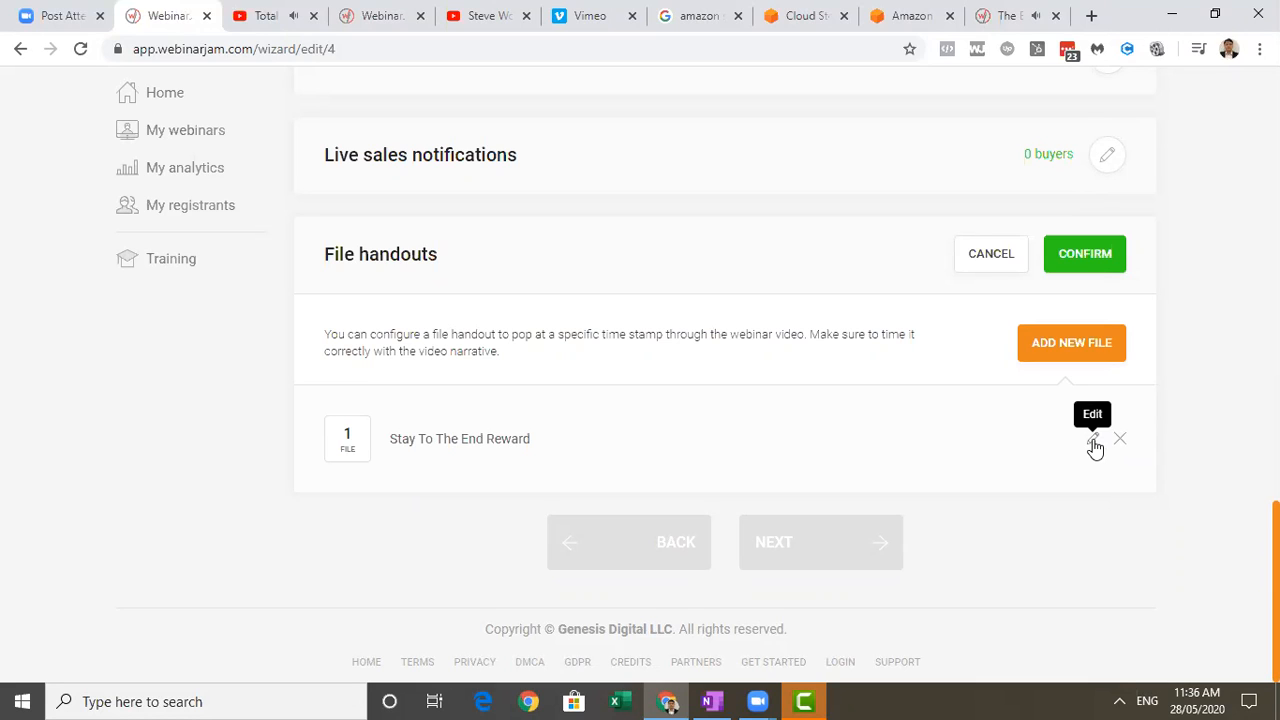
pyautogui.click(1085, 253)
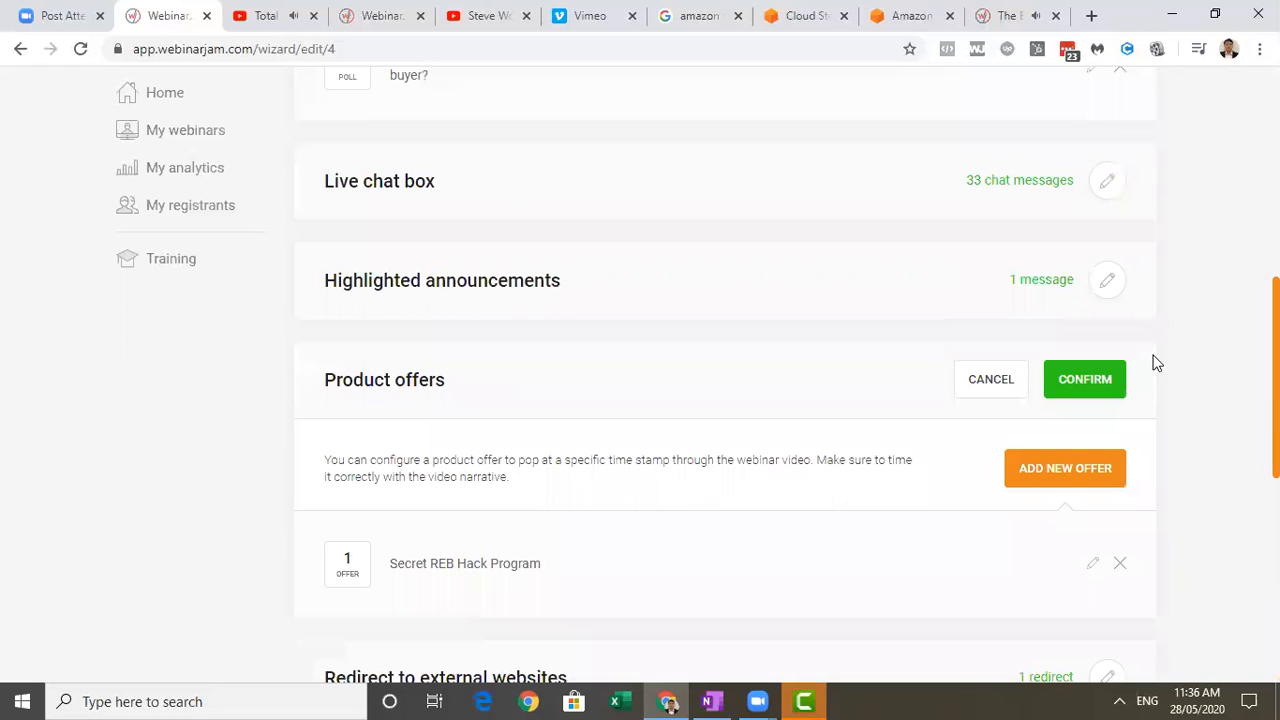
# Confirm the open Product offers and Polls and quizzes sections, and advance to the Replay settings.
pyautogui.click(1112, 379)
pyautogui.moveTo(1270, 440); pyautogui.dragTo(1272, 596)
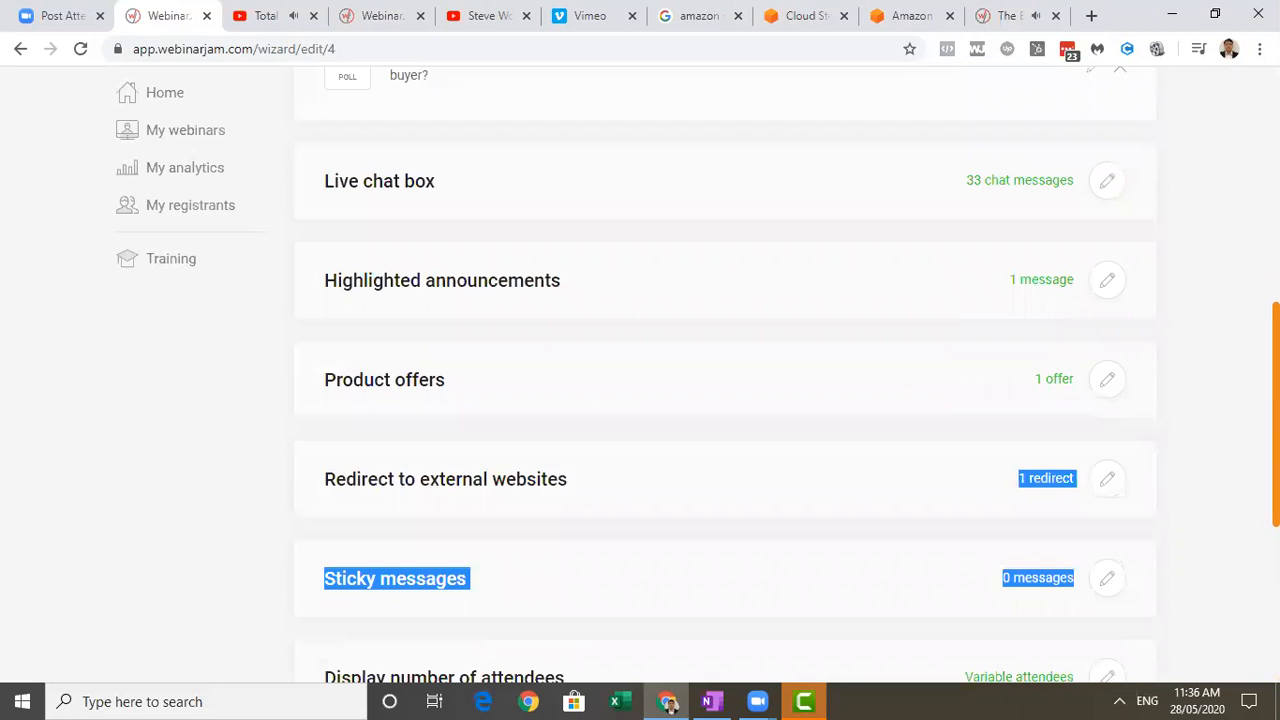
pyautogui.moveTo(1275, 440); pyautogui.dragTo(1275, 200)
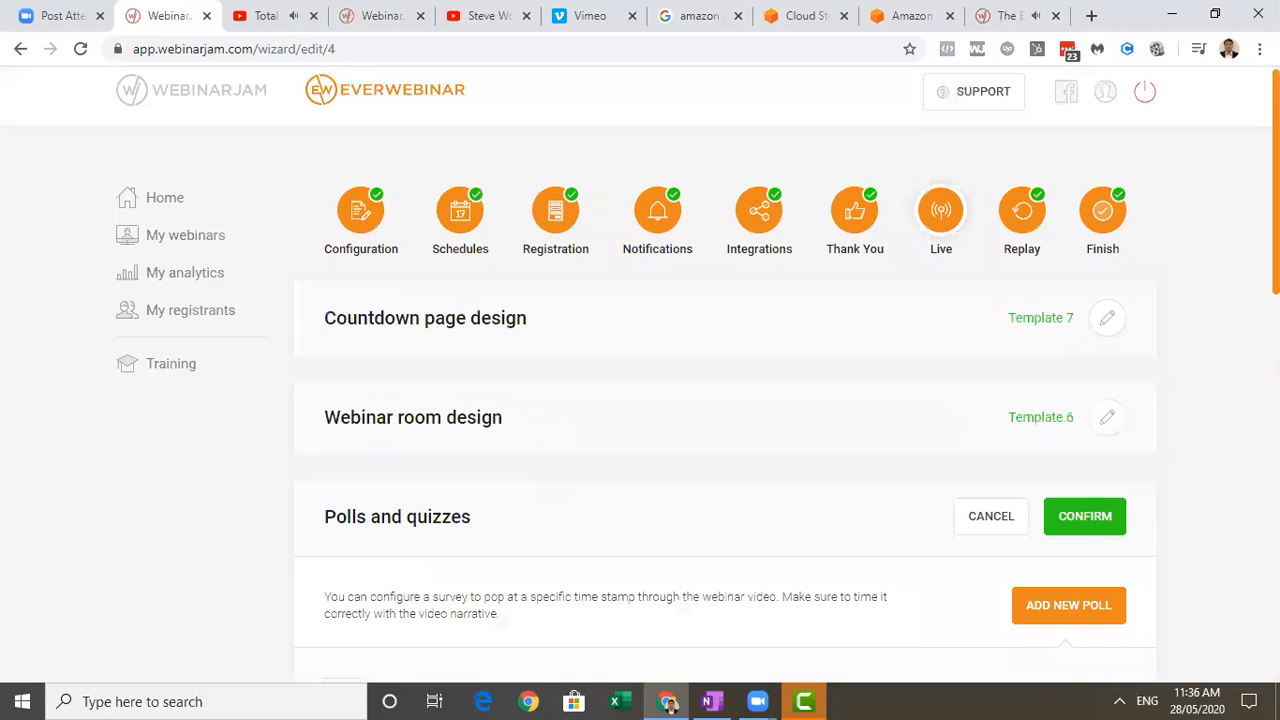
pyautogui.click(1086, 520)
pyautogui.moveTo(1277, 228); pyautogui.dragTo(1180, 586)
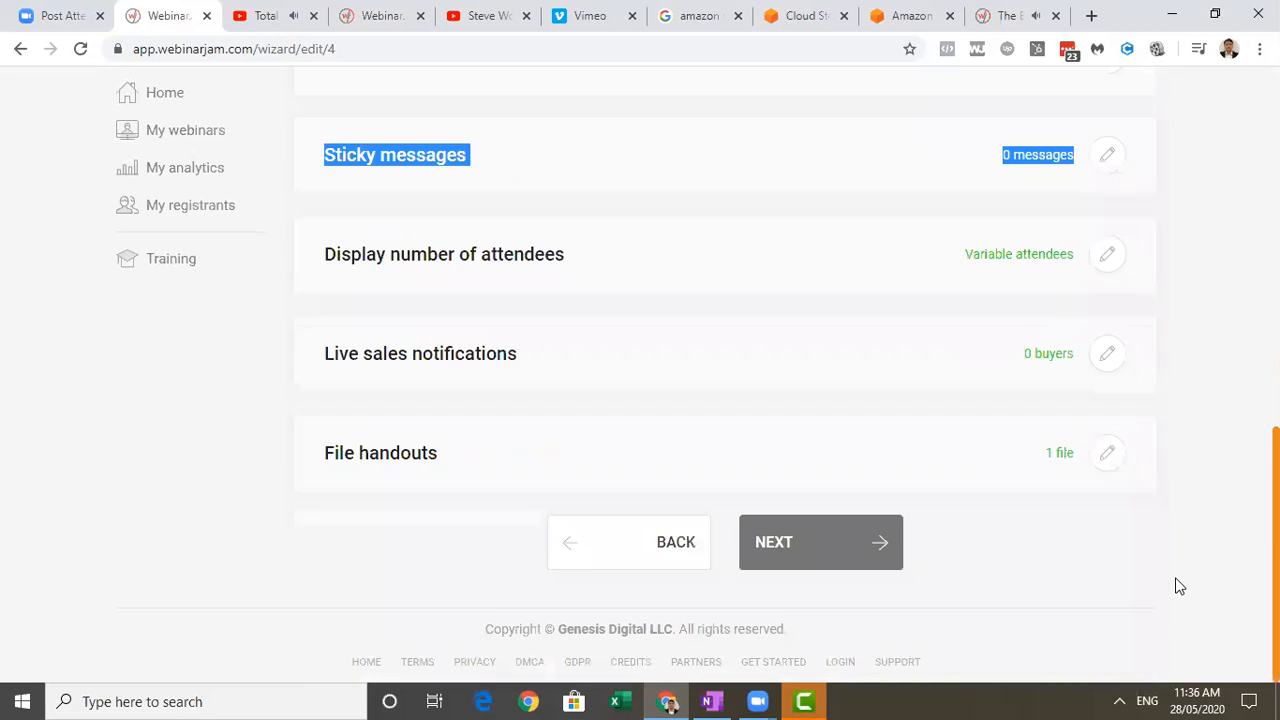
pyautogui.click(828, 565)
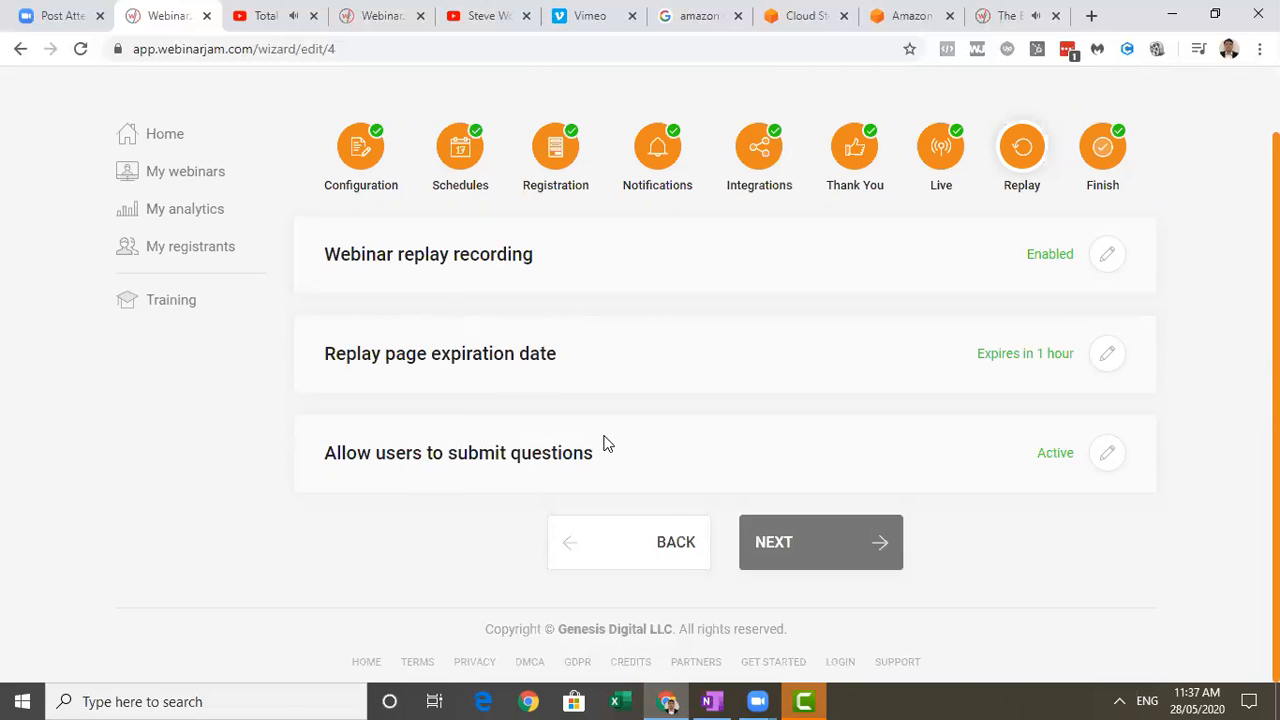
# List the active registrants of Secret REB Hack Webinar Second Time for all sessions and all time.
pyautogui.click(197, 247)
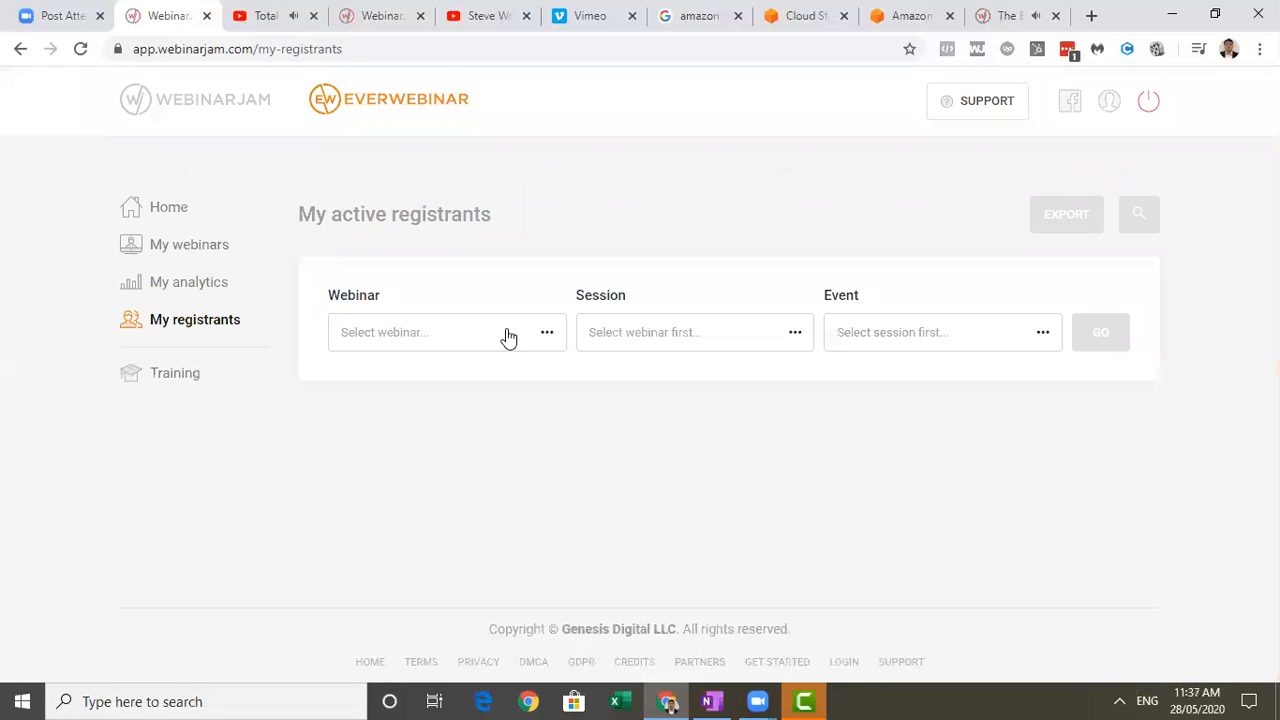
pyautogui.click(506, 337)
pyautogui.click(493, 457)
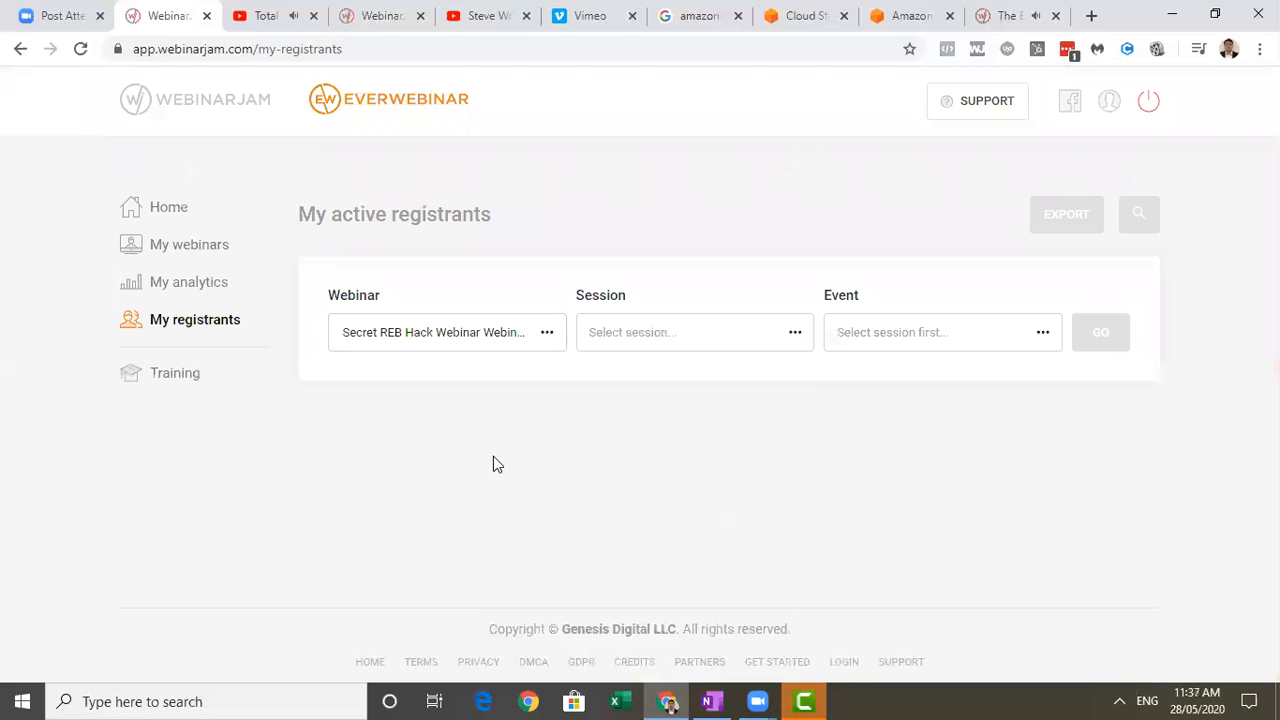
pyautogui.click(490, 330)
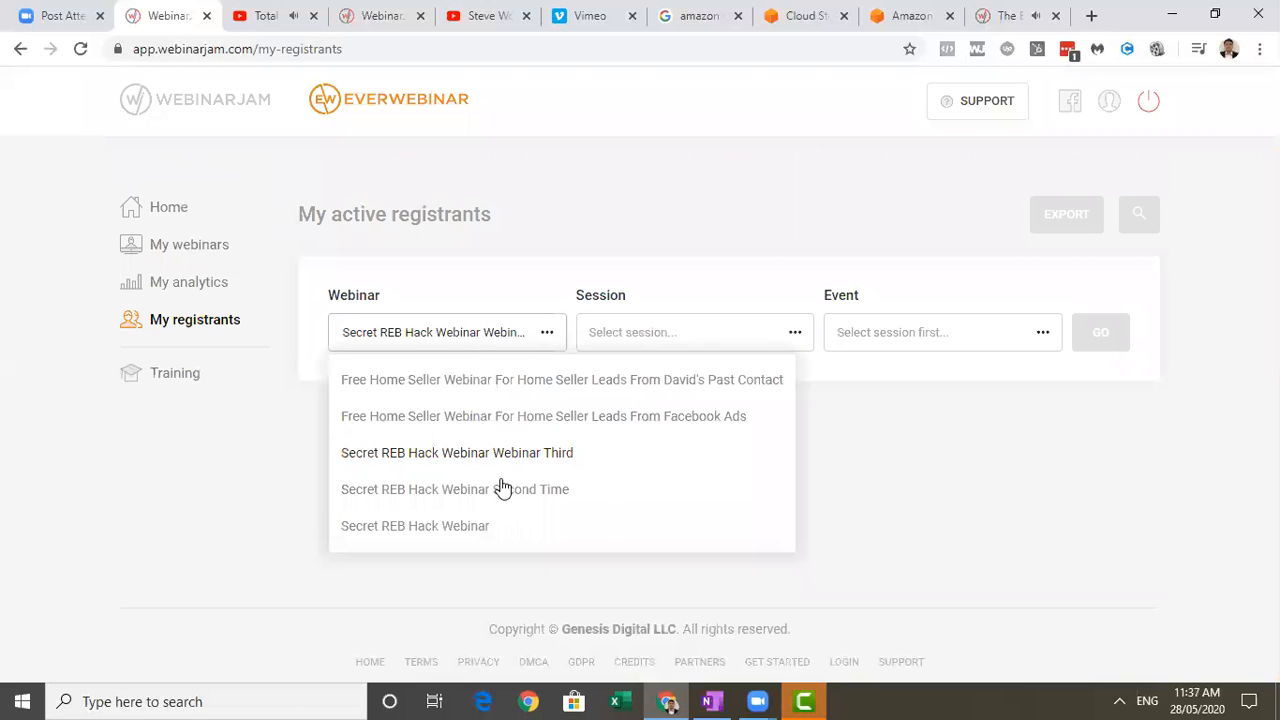
pyautogui.click(500, 488)
pyautogui.click(640, 333)
pyautogui.click(634, 385)
pyautogui.click(866, 332)
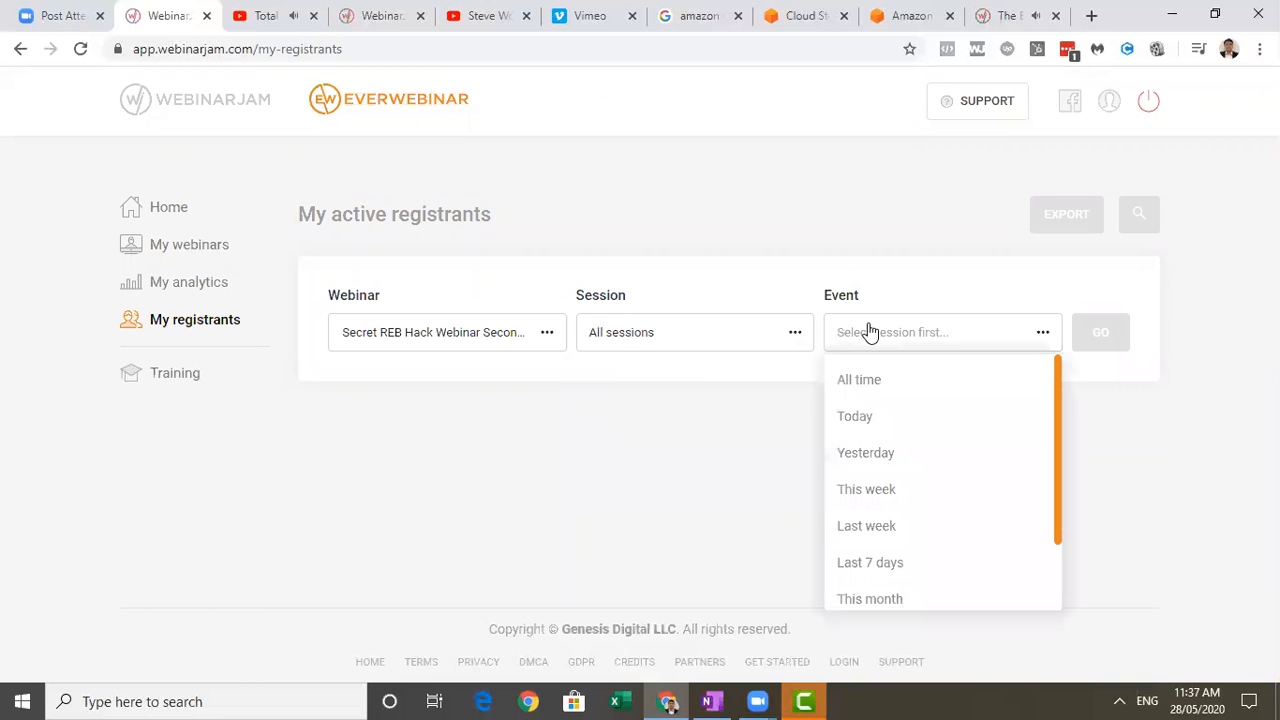
pyautogui.click(860, 380)
pyautogui.click(1100, 340)
# Look through the list of active registrants for the chosen webinar.
pyautogui.scroll(-3, 1143, 329)
pyautogui.scroll(-3, 1245, 447)
pyautogui.scroll(-1, 1245, 450)
pyautogui.scroll(-4, 1240, 466)
pyautogui.scroll(10, 1220, 560)
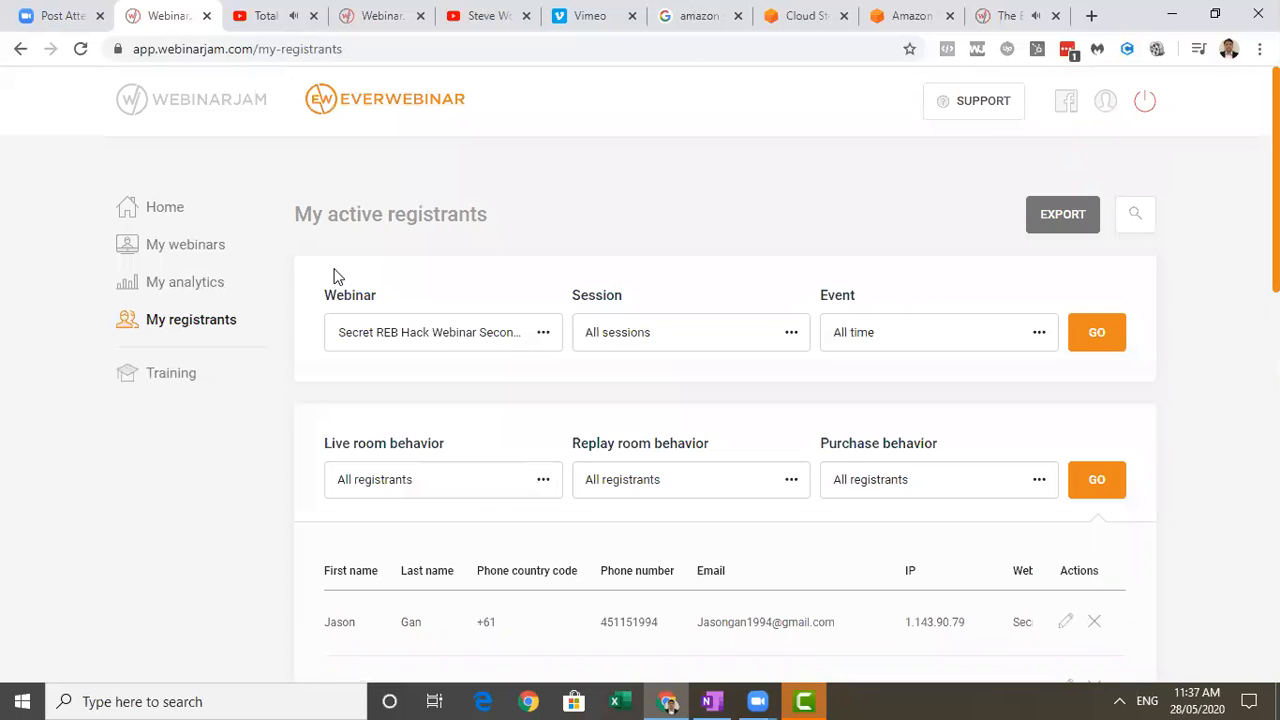
# Load the analytics of Secret REB Hack Webinar Second Time for all sessions and all time.
pyautogui.click(198, 284)
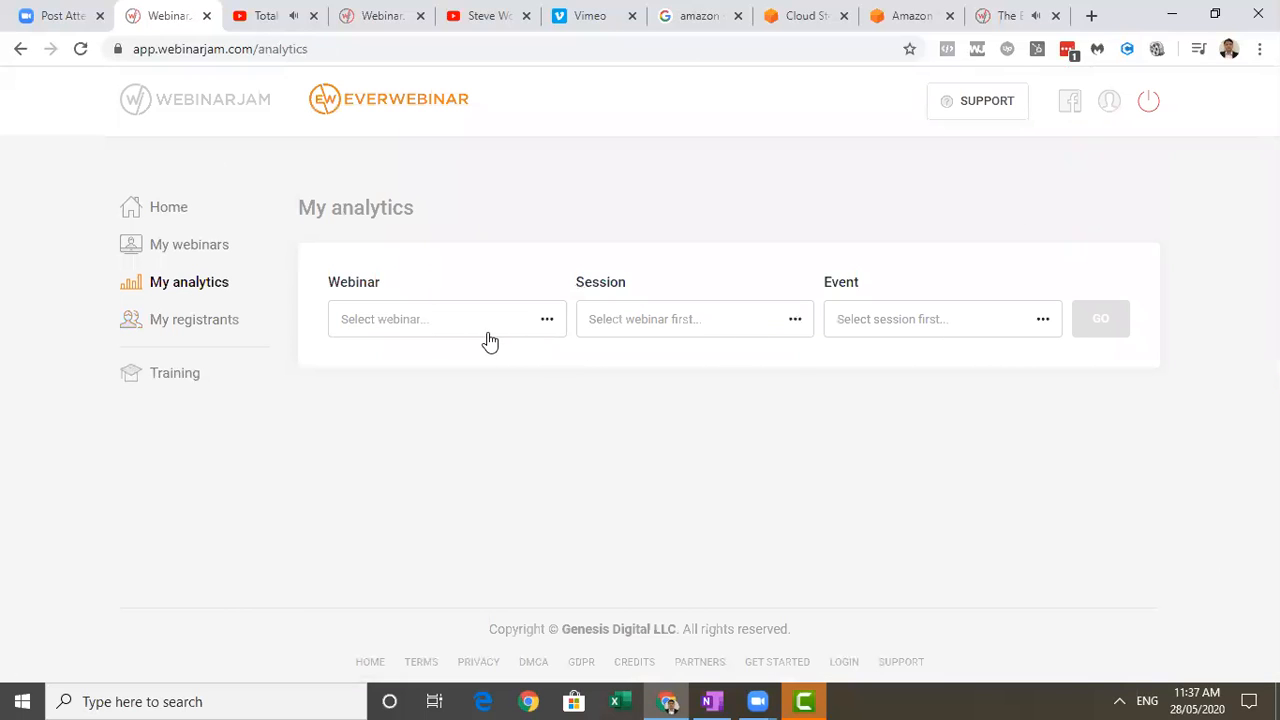
pyautogui.click(487, 336)
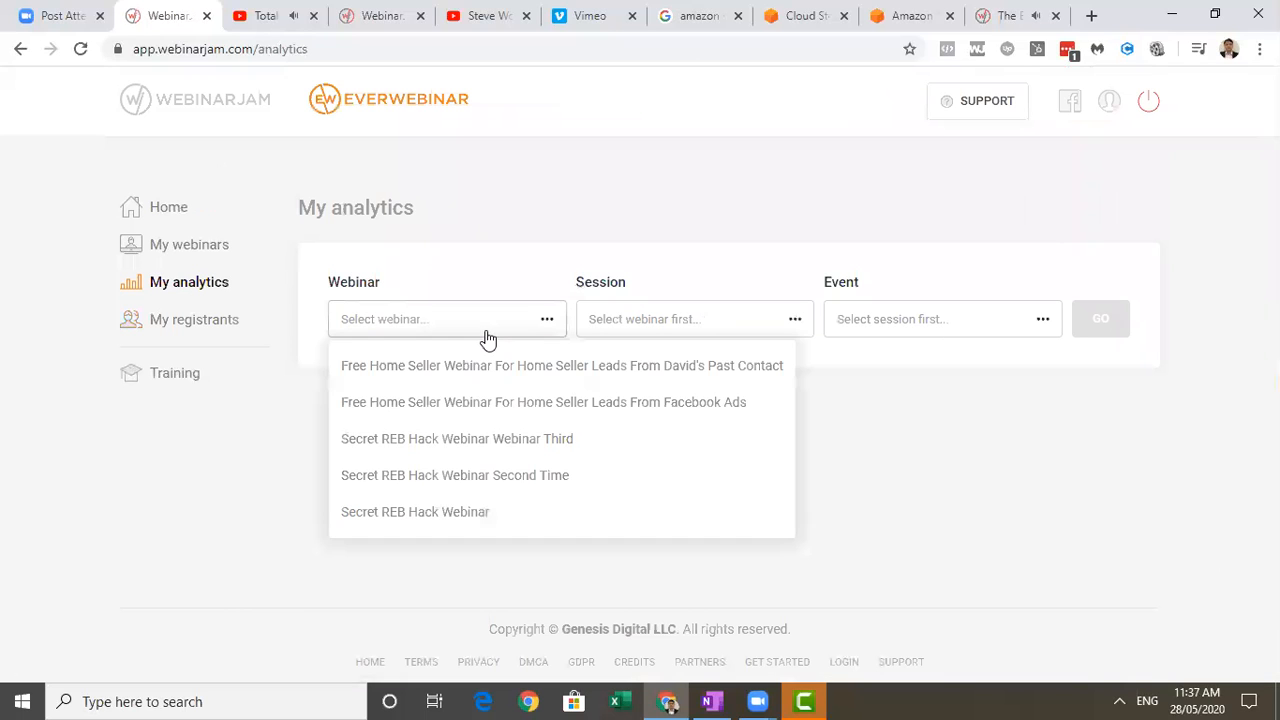
pyautogui.click(485, 474)
pyautogui.click(632, 322)
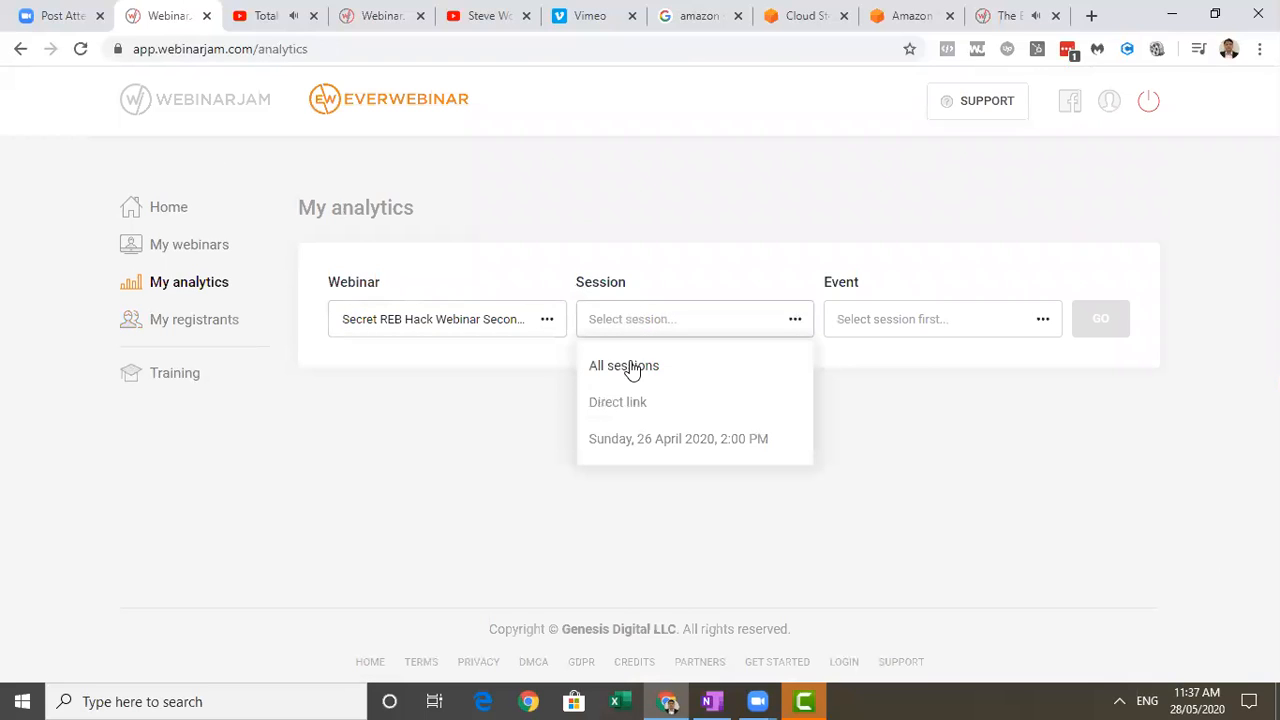
pyautogui.click(632, 368)
pyautogui.click(880, 333)
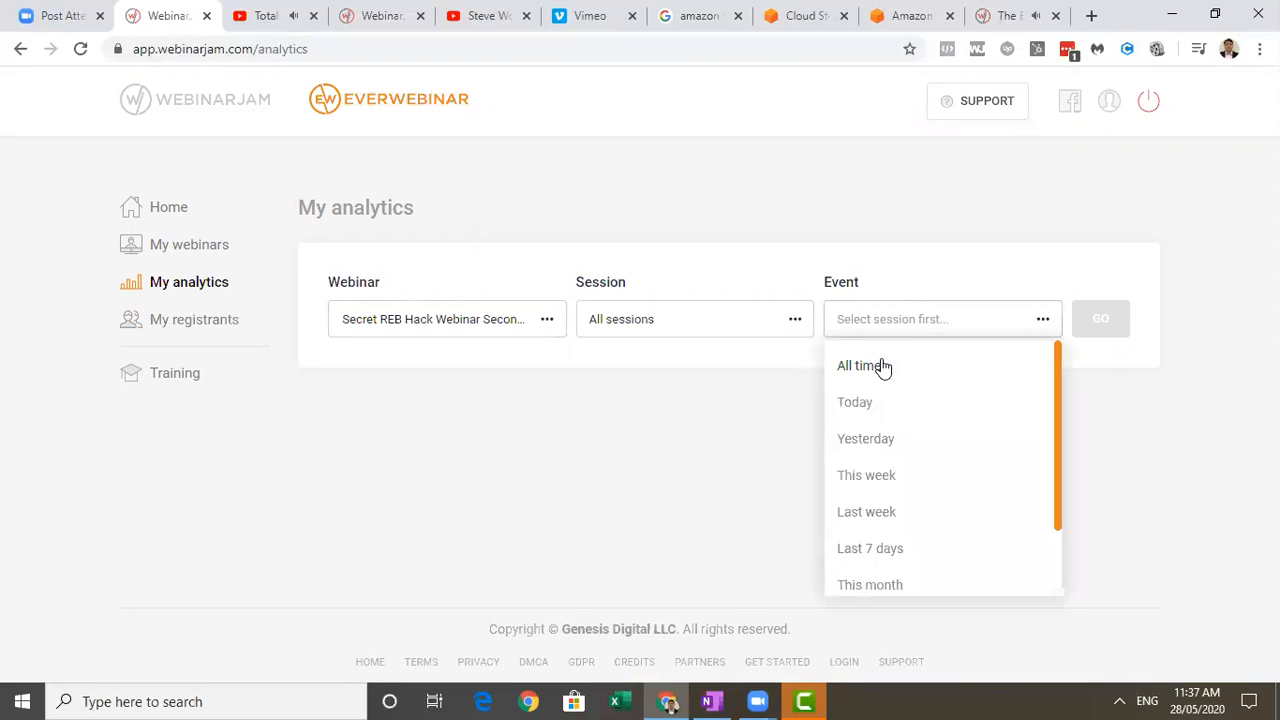
pyautogui.click(870, 366)
pyautogui.click(1086, 335)
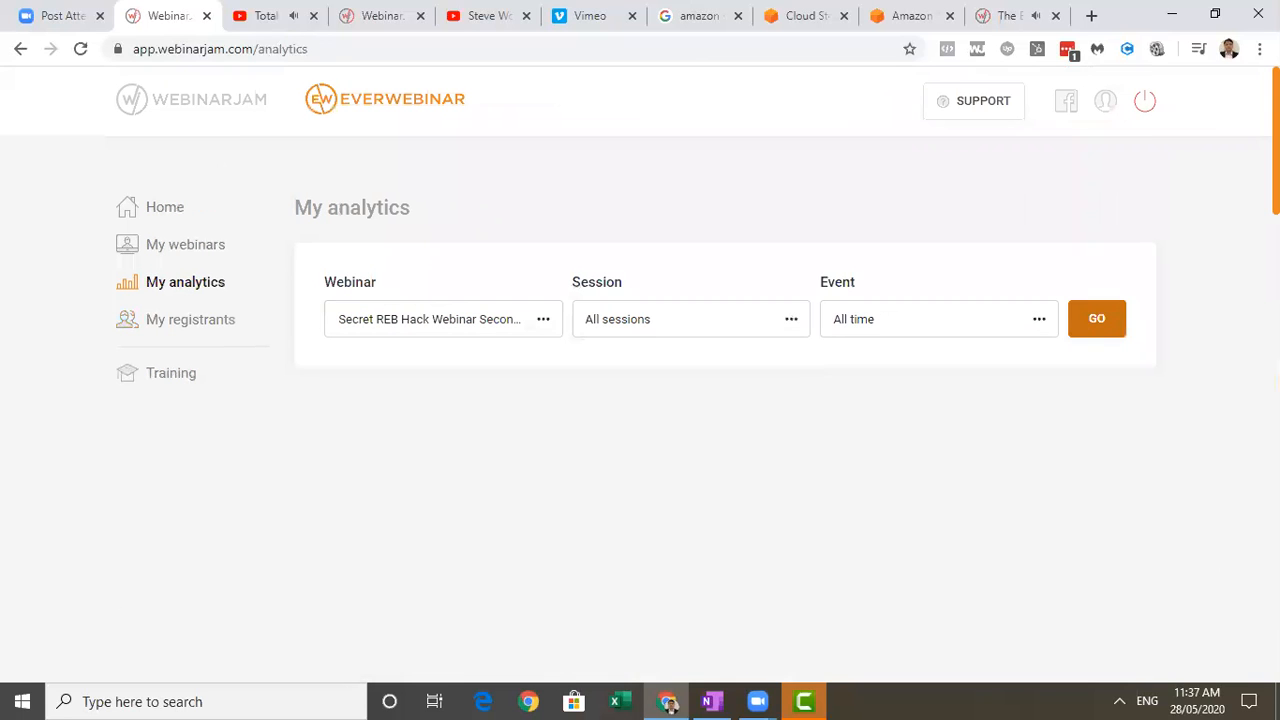
# Examine the webinar's traffic figures and its live and replay engagement charts in the analytics report.
pyautogui.scroll(-5, 640, 400)
pyautogui.scroll(-5, 1247, 416)
pyautogui.scroll(-5, 1247, 416)
pyautogui.scroll(5, 1224, 502)
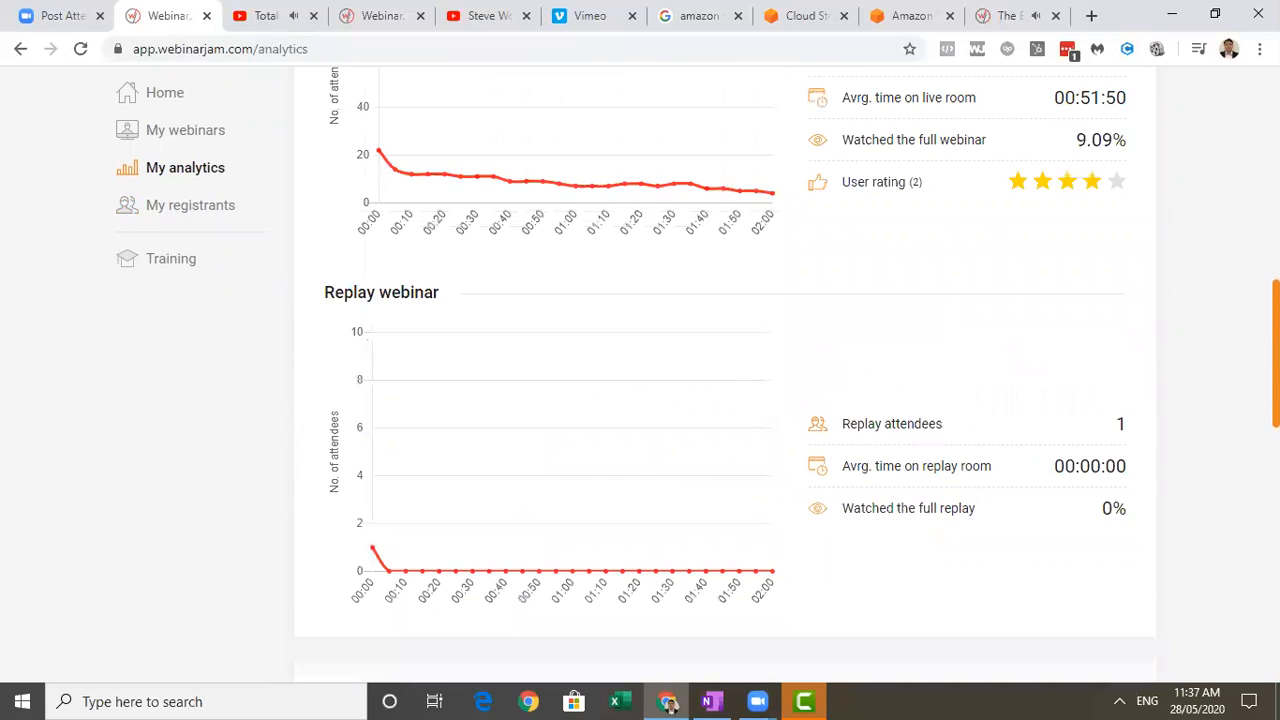
pyautogui.scroll(2, 725, 364)
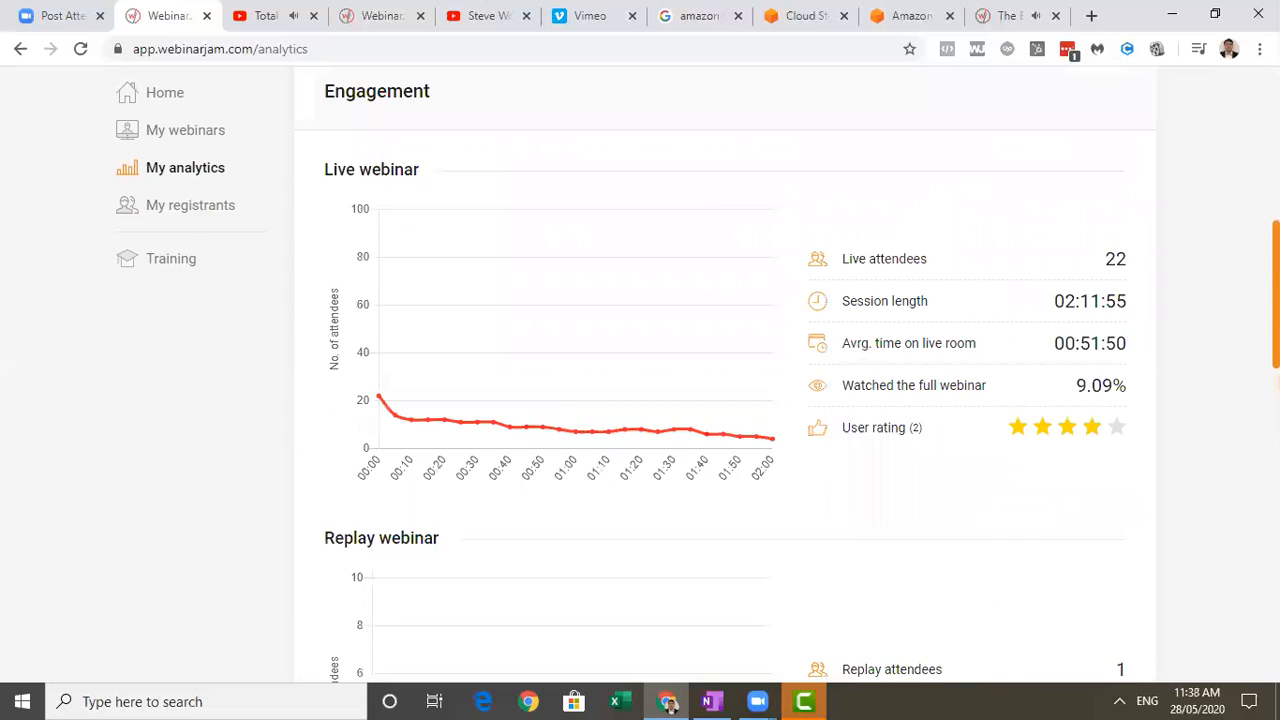
pyautogui.scroll(1, 725, 400)
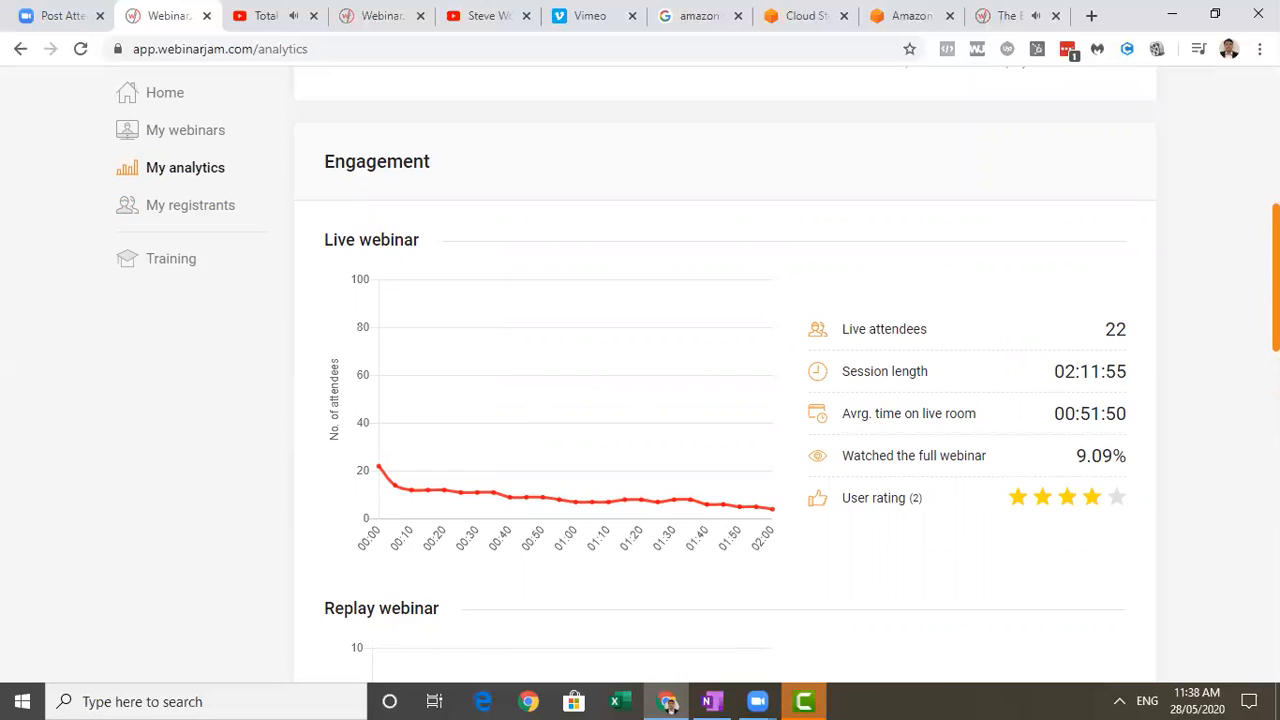
pyautogui.scroll(4, 886, 283)
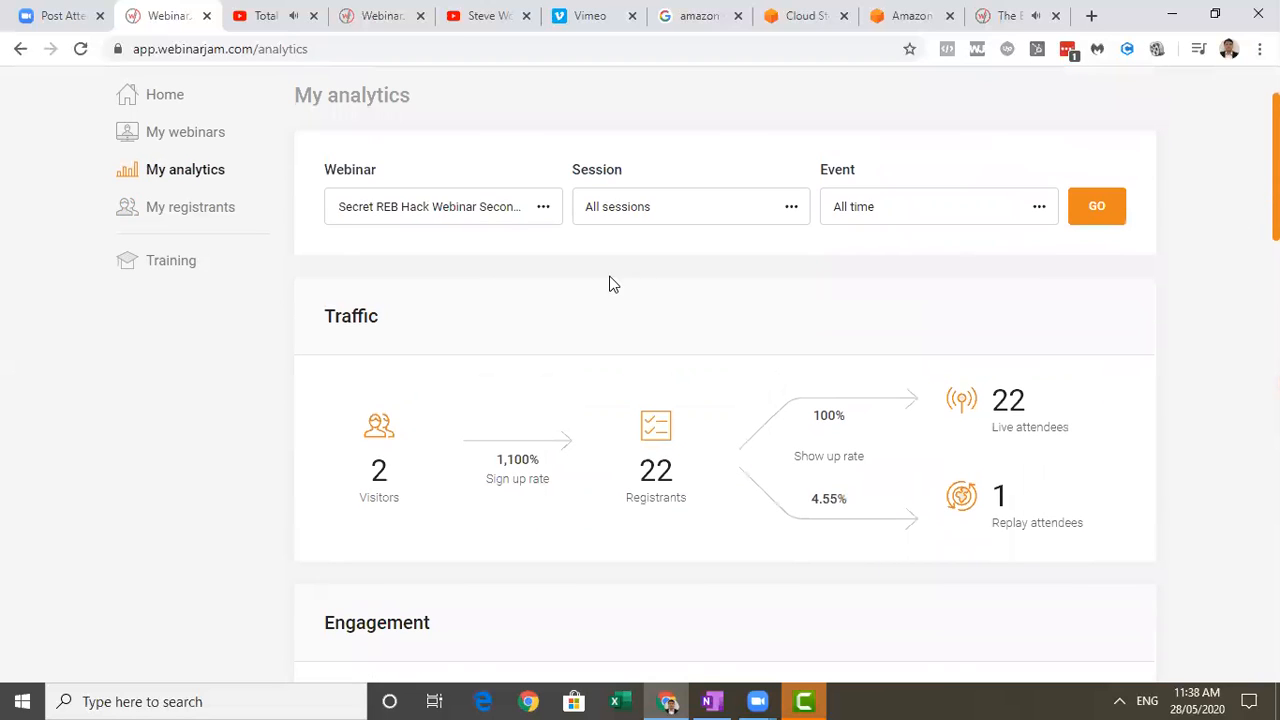